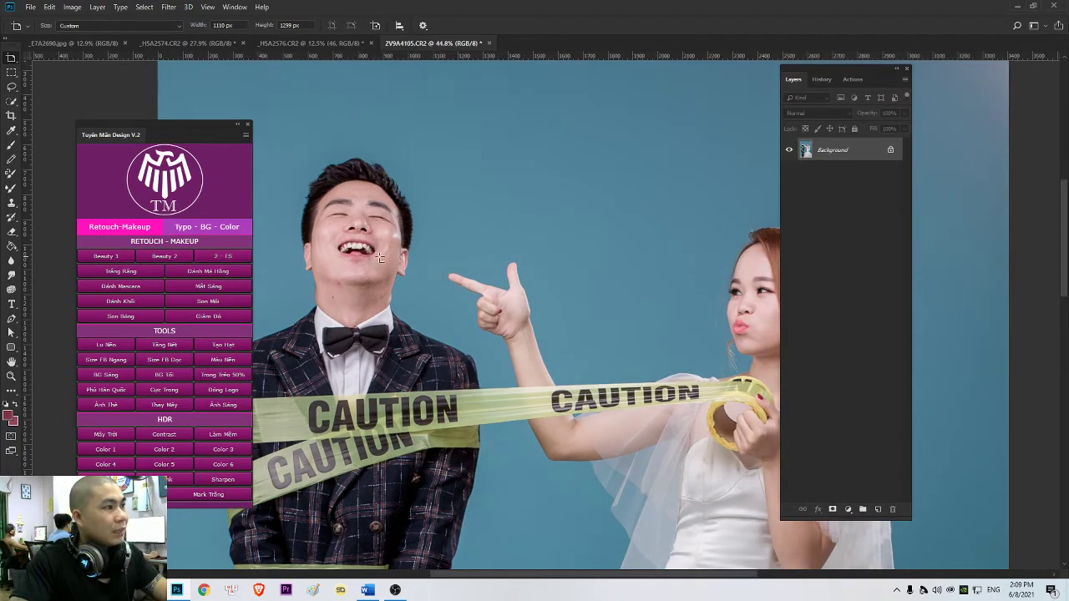
# - Examine the laughing groom's face and the blue backdrop around the couple up close
pyautogui.scroll(3, 383, 264)
pyautogui.moveTo(386, 267); pyautogui.dragTo(436, 279)
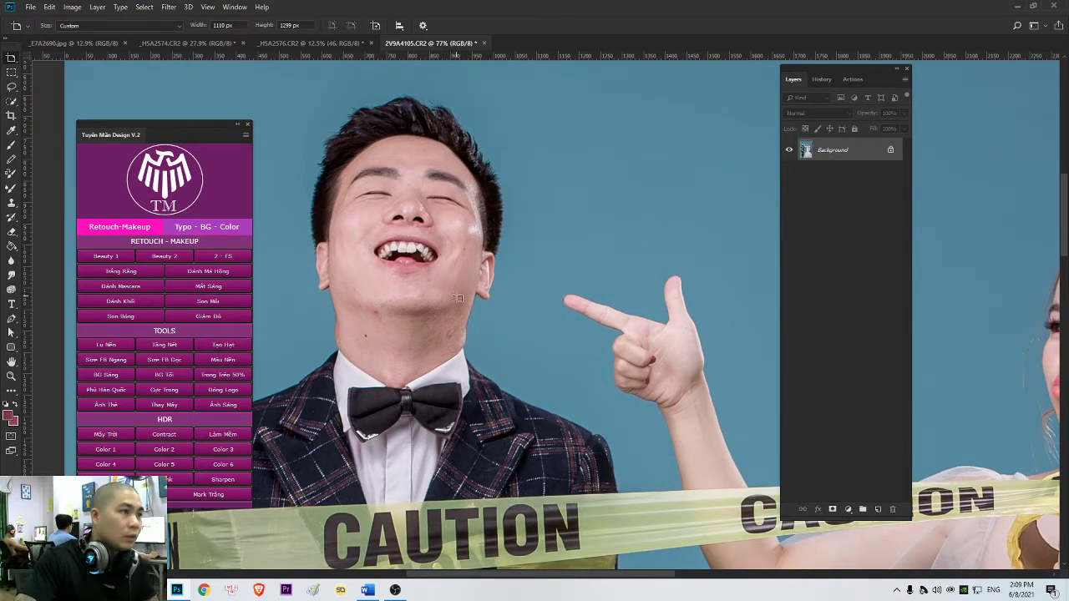
pyautogui.scroll(-1, 466, 290)
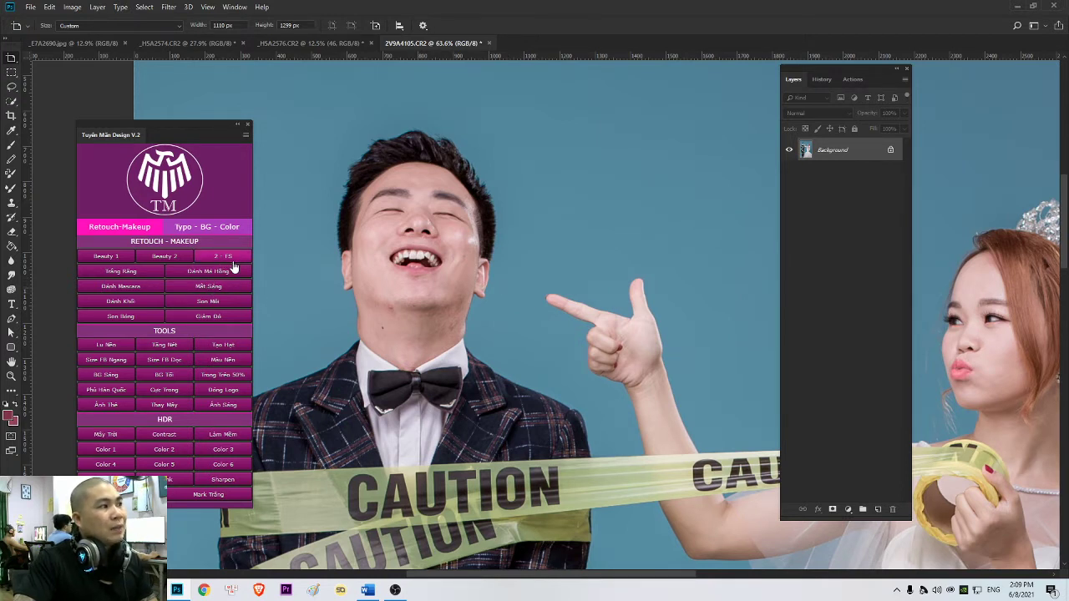
pyautogui.scroll(-1, 472, 271)
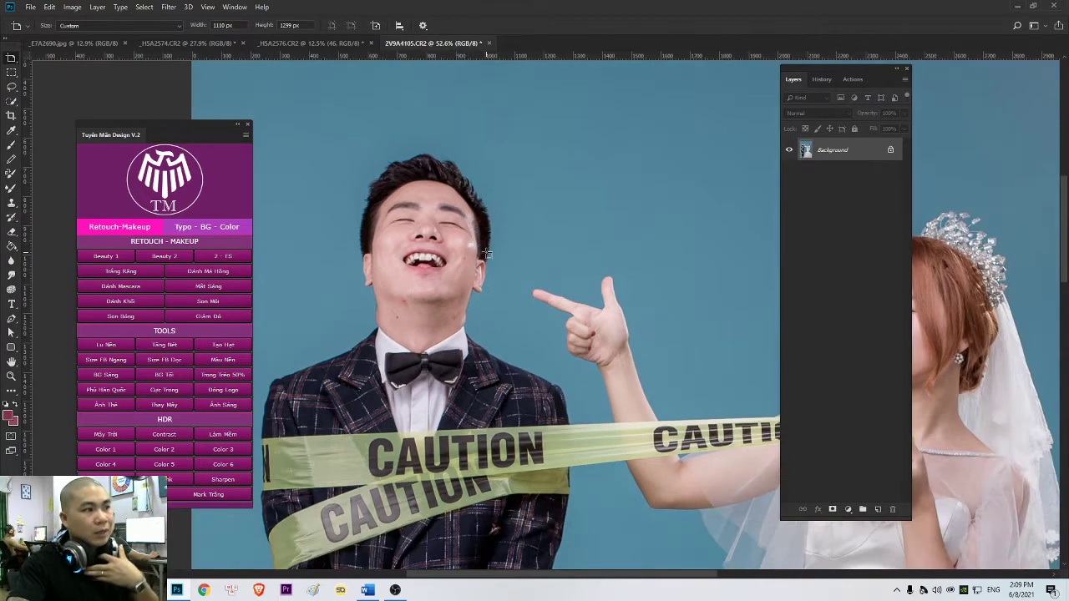
pyautogui.scroll(-1, 485, 249)
pyautogui.moveTo(715, 335); pyautogui.dragTo(628, 89)
pyautogui.moveTo(618, 238); pyautogui.dragTo(592, 341)
pyautogui.moveTo(563, 243); pyautogui.dragTo(570, 307)
pyautogui.scroll(1, 569, 306)
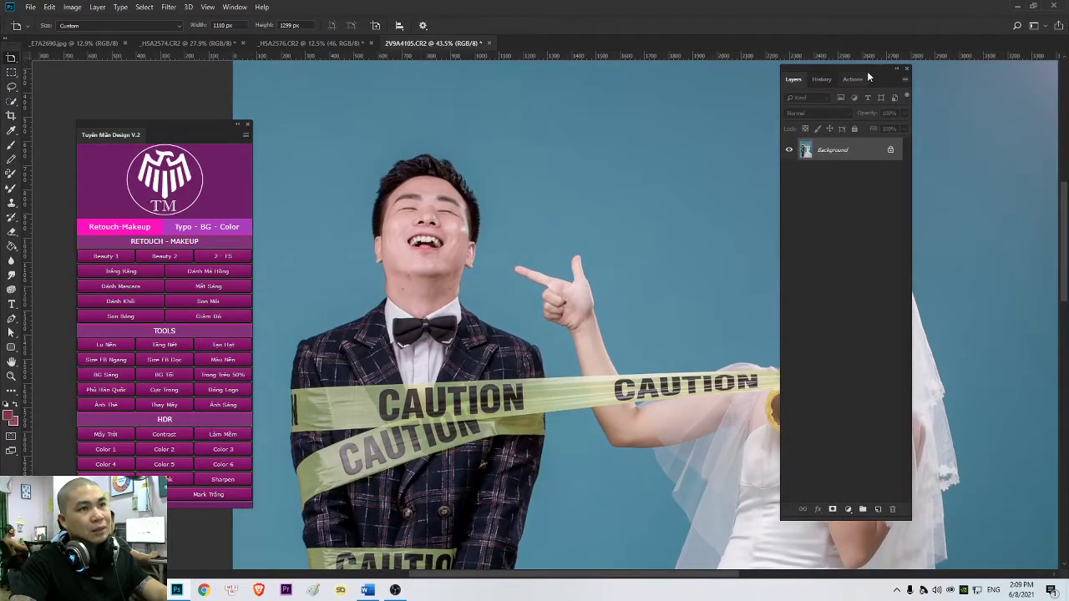
# - Move the floating Layers panel away from the bride so more of the photo is uncovered
pyautogui.moveTo(867, 71); pyautogui.dragTo(1000, 93)
pyautogui.scroll(-1, 645, 230)
pyautogui.hscroll(-2, 645, 230)
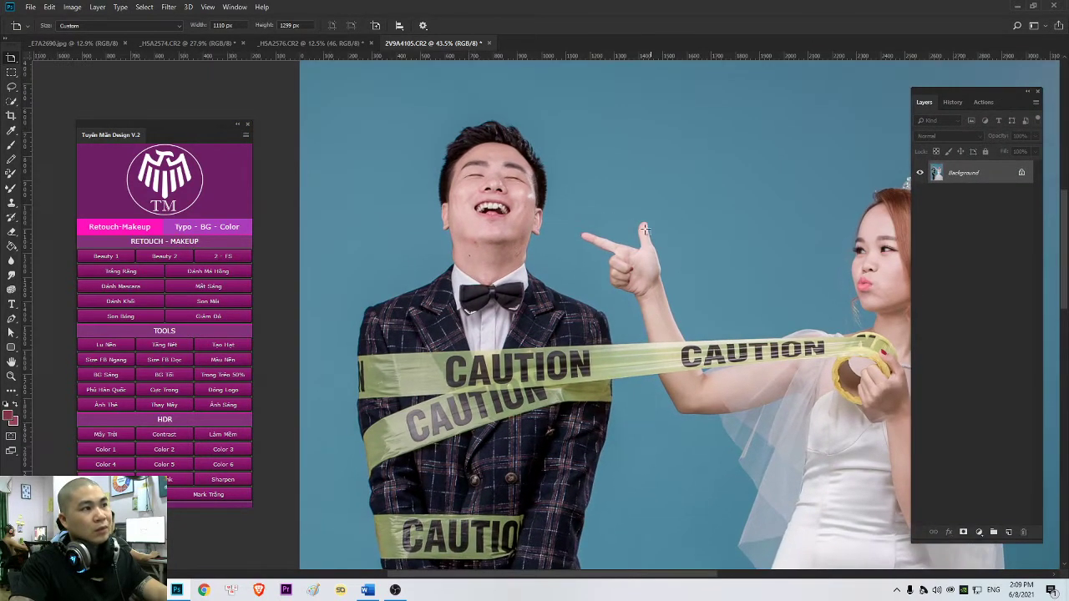
# - Examine the couple's upper bodies and the caution tape up close, and the photo as a whole
pyautogui.moveTo(716, 294); pyautogui.dragTo(558, 187)
pyautogui.moveTo(625, 278); pyautogui.dragTo(675, 137)
pyautogui.moveTo(708, 239); pyautogui.dragTo(750, 445)
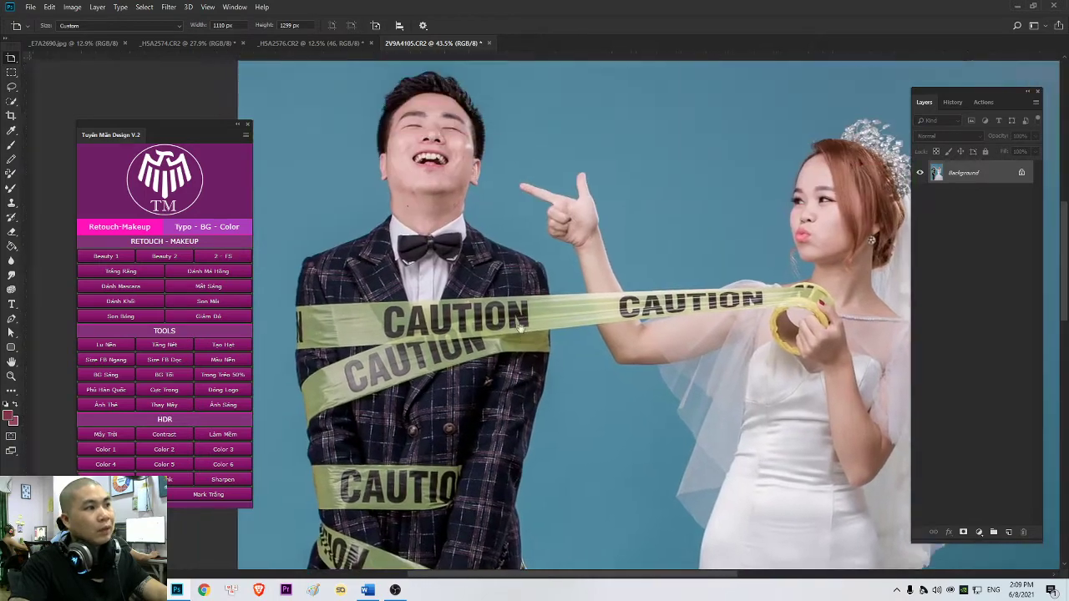
pyautogui.moveTo(512, 268); pyautogui.dragTo(501, 317)
pyautogui.scroll(2, 400, 226)
pyautogui.moveTo(458, 217); pyautogui.dragTo(459, 242)
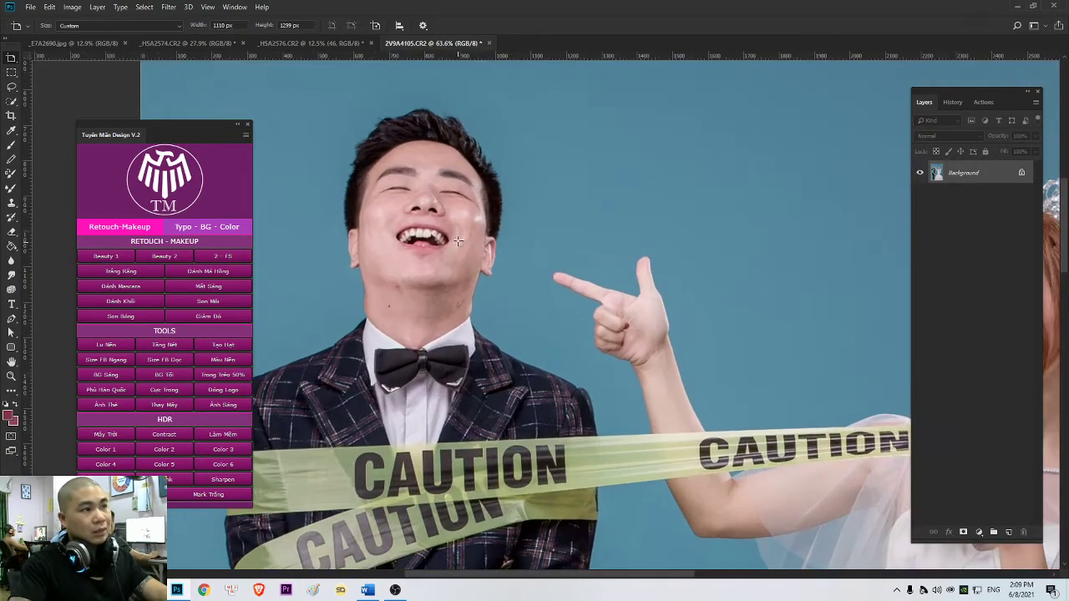
pyautogui.scroll(-3, 461, 242)
pyautogui.scroll(-2, 493, 243)
pyautogui.scroll(-1, 597, 246)
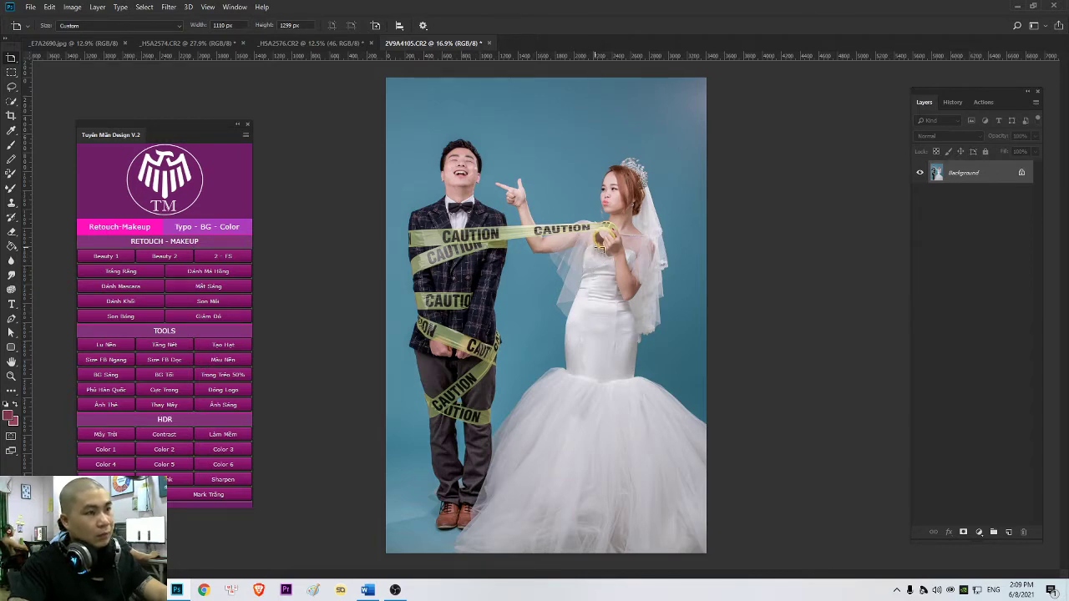
# - Crop the photo with the frame shifted downward, trimming the top and adding a narrow strip of canvas below the couple's feet
pyautogui.press('c')
pyautogui.moveTo(706, 78); pyautogui.dragTo(708, 82)
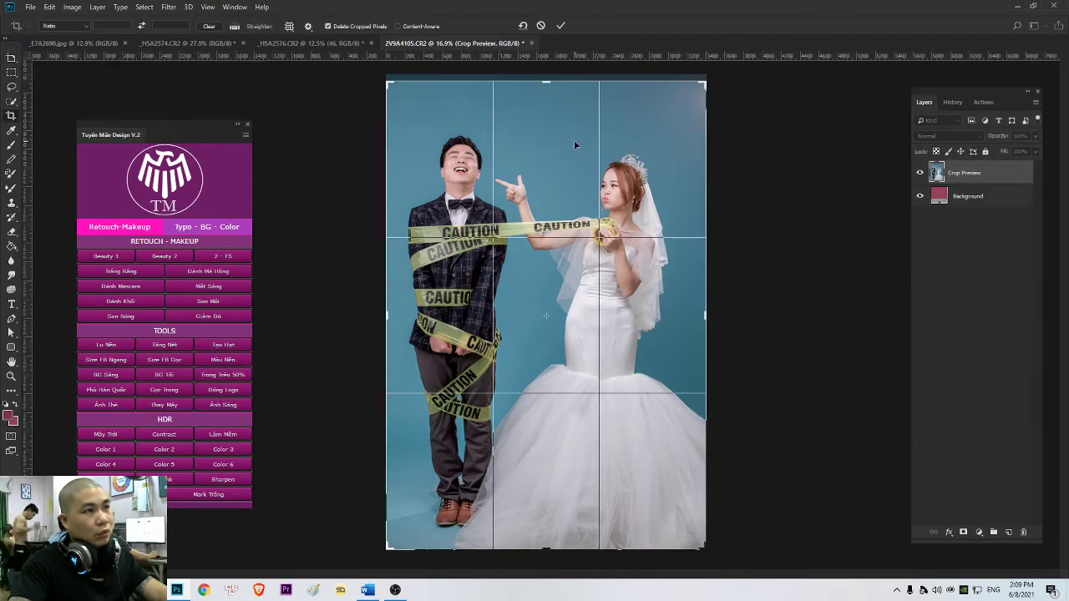
pyautogui.moveTo(571, 150); pyautogui.dragTo(569, 135)
pyautogui.press('Return')
# - Select the lower part of the photo, stretch it downward with Free Transform to cover the empty strip, and deselect
pyautogui.press('m')
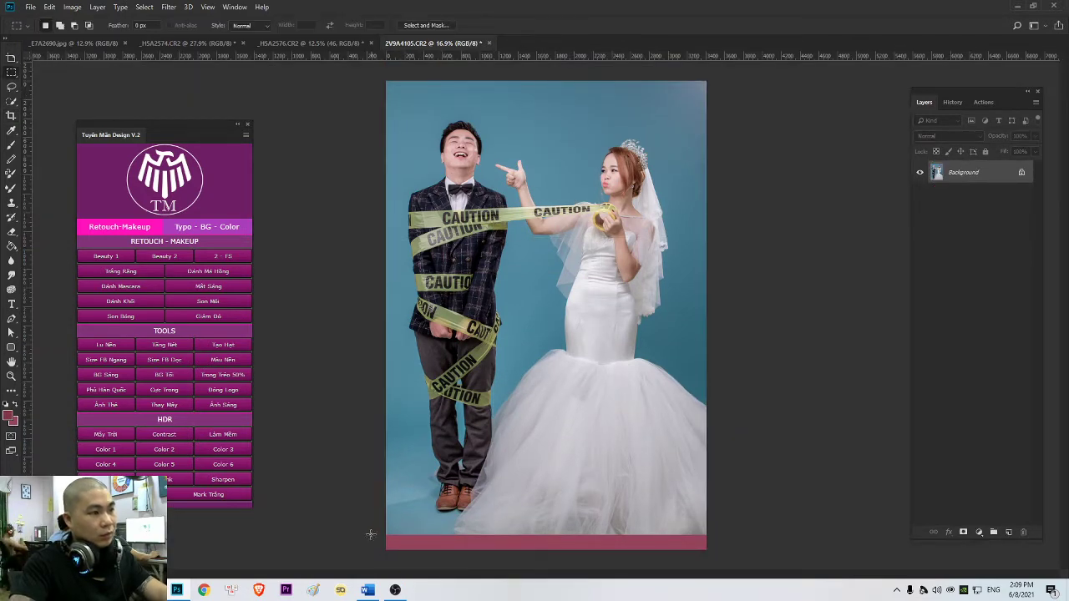
pyautogui.moveTo(336, 567); pyautogui.dragTo(798, 392)
pyautogui.hotkey('ctrl', 't')
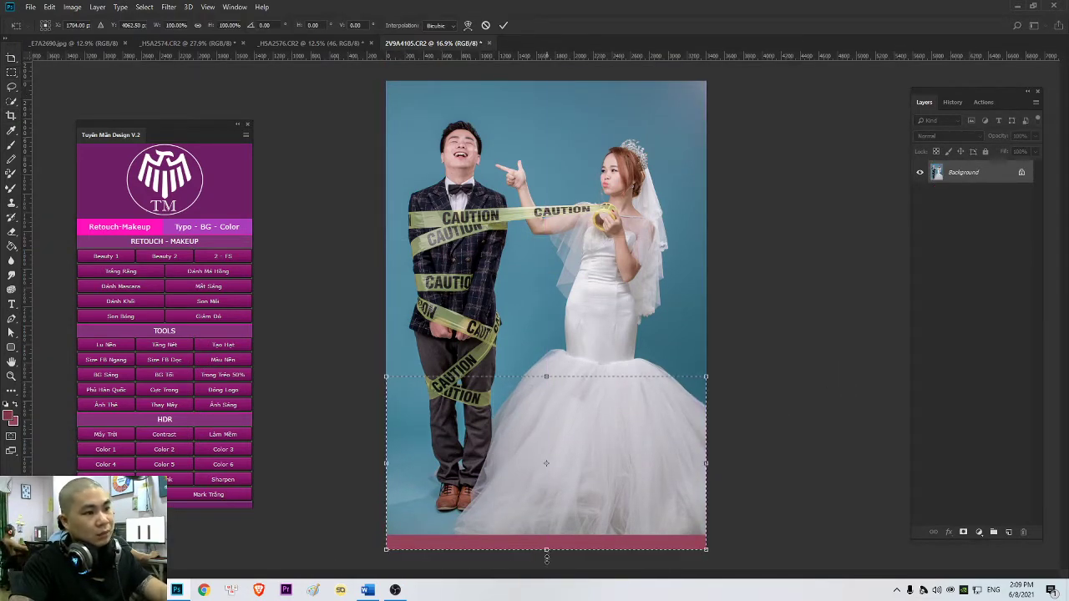
pyautogui.moveTo(546, 550); pyautogui.dragTo(546, 568)
pyautogui.press('Return')
pyautogui.press('Return')
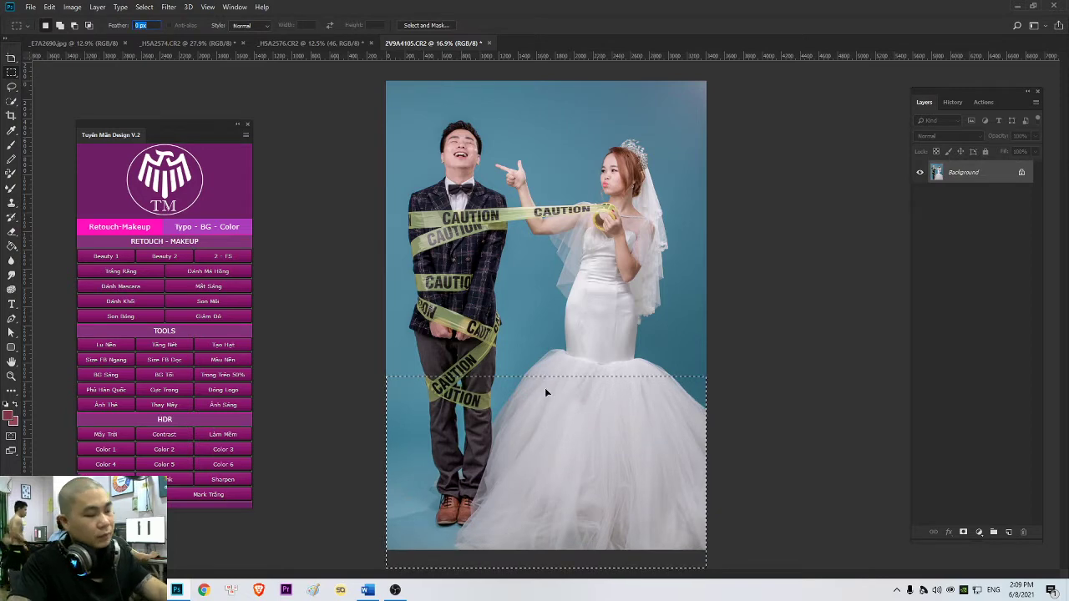
pyautogui.hotkey('ctrl', 'd')
pyautogui.press('l')
pyautogui.click(520, 219)
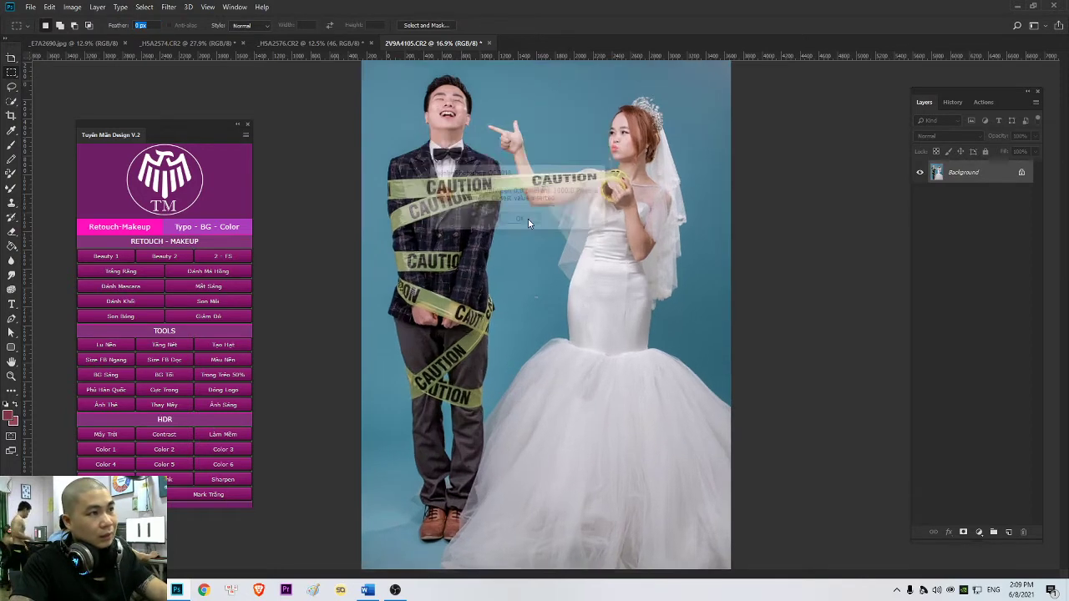
# - Patch the uneven area of the blue backdrop on the floor beside the groom's shoes
pyautogui.hotkey('ctrl', '+')
pyautogui.moveTo(444, 376); pyautogui.dragTo(490, 404)
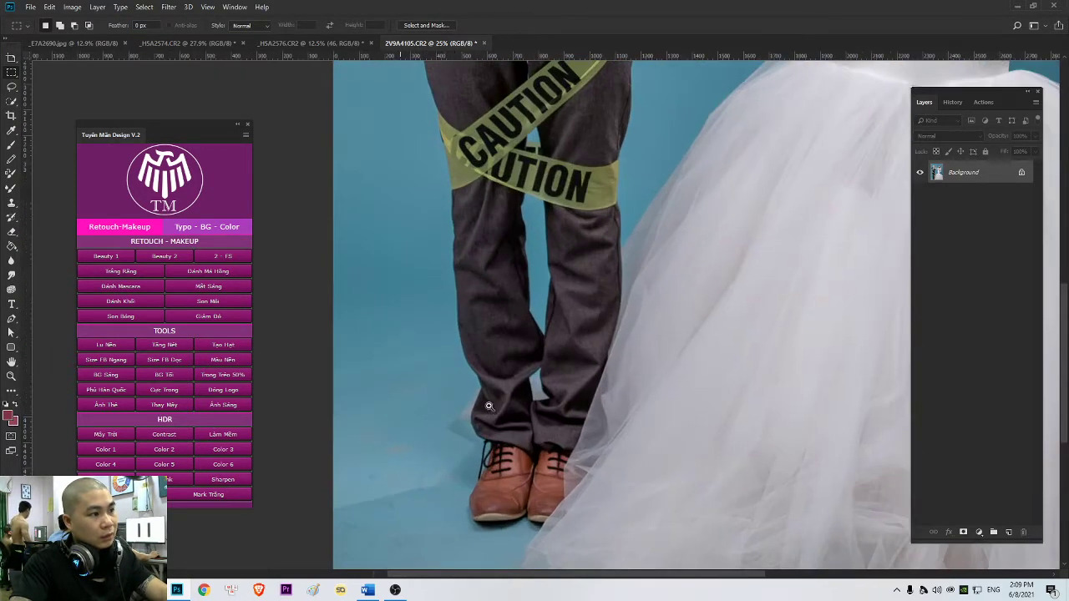
pyautogui.moveTo(434, 470)
pyautogui.mouseDown()
pyautogui.moveTo(467, 449)
pyautogui.moveTo(491, 408)
pyautogui.moveTo(444, 426)
pyautogui.moveTo(463, 353)
pyautogui.mouseUp()
pyautogui.press('j')
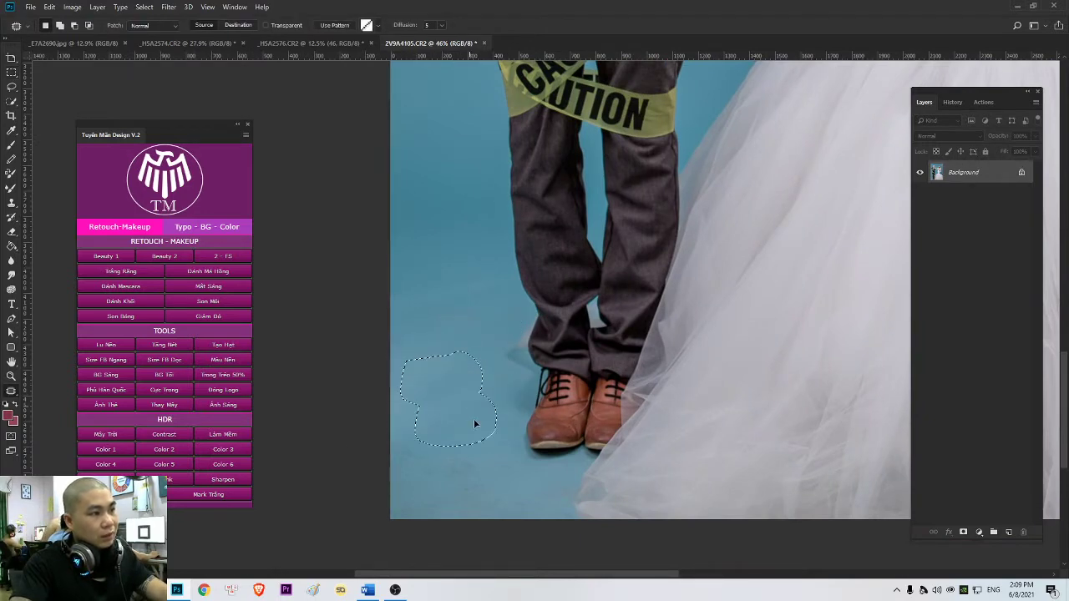
# - Select the couple automatically with Select Subject and feather the selection
pyautogui.scroll(-3, 478, 386)
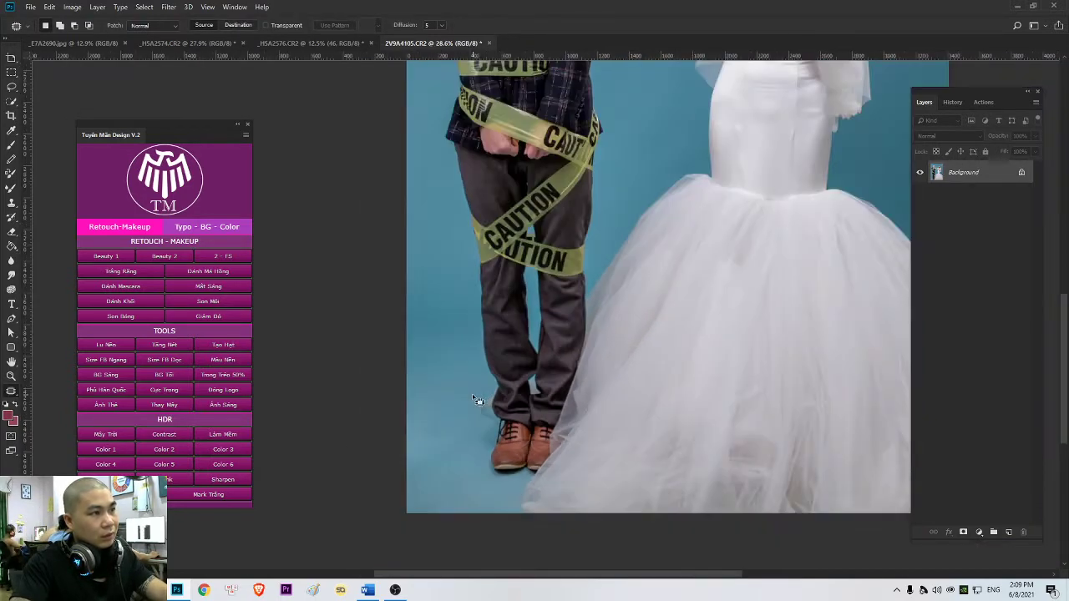
pyautogui.scroll(-1, 472, 367)
pyautogui.click(16, 105)
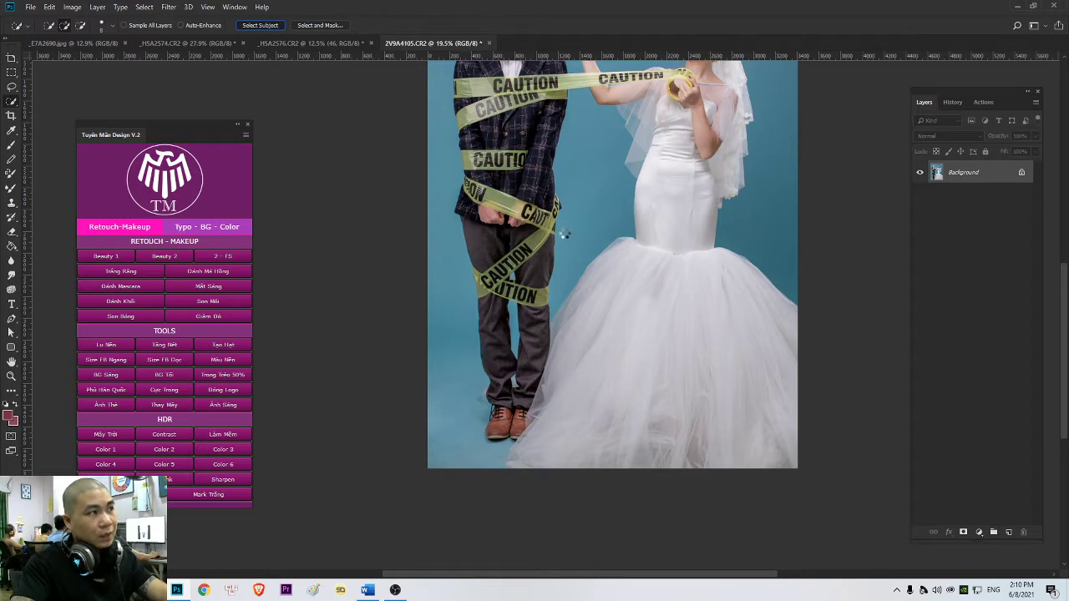
pyautogui.scroll(4, 488, 238)
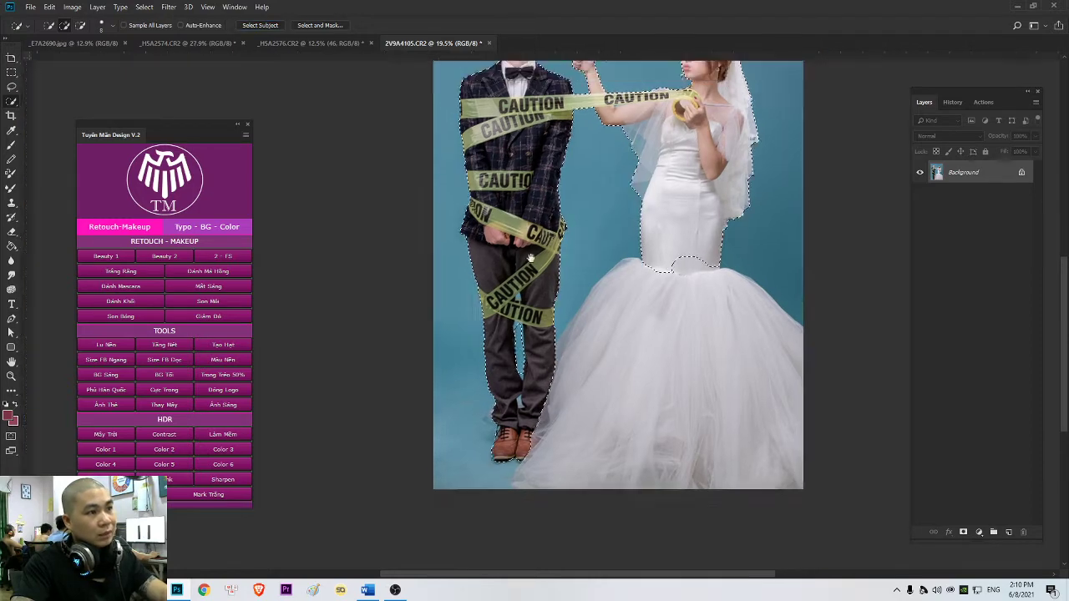
pyautogui.hotkey('shift', 'F6')
pyautogui.press('Return')
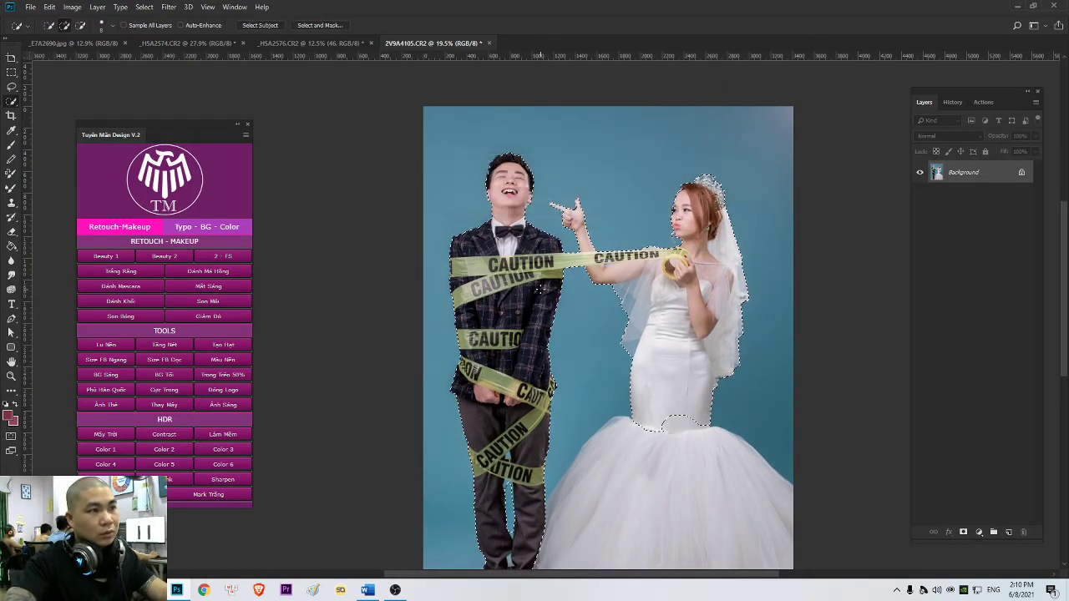
# - Add the strip in front of the bride's face and loose hair to the selection with the Lasso tool
pyautogui.moveTo(764, 163); pyautogui.dragTo(772, 198)
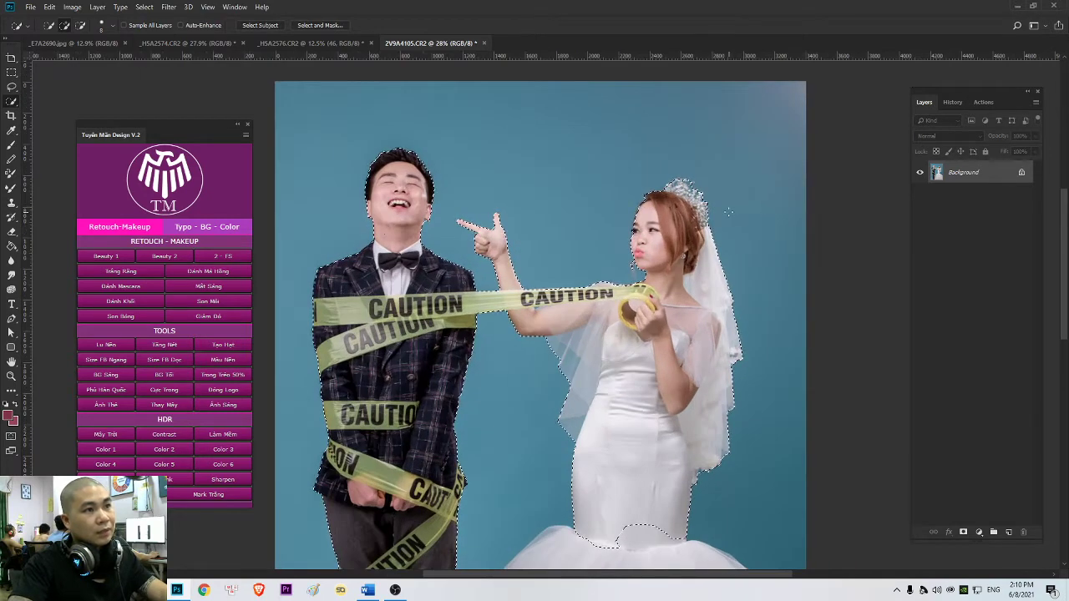
pyautogui.scroll(1, 706, 266)
pyautogui.scroll(3, 707, 265)
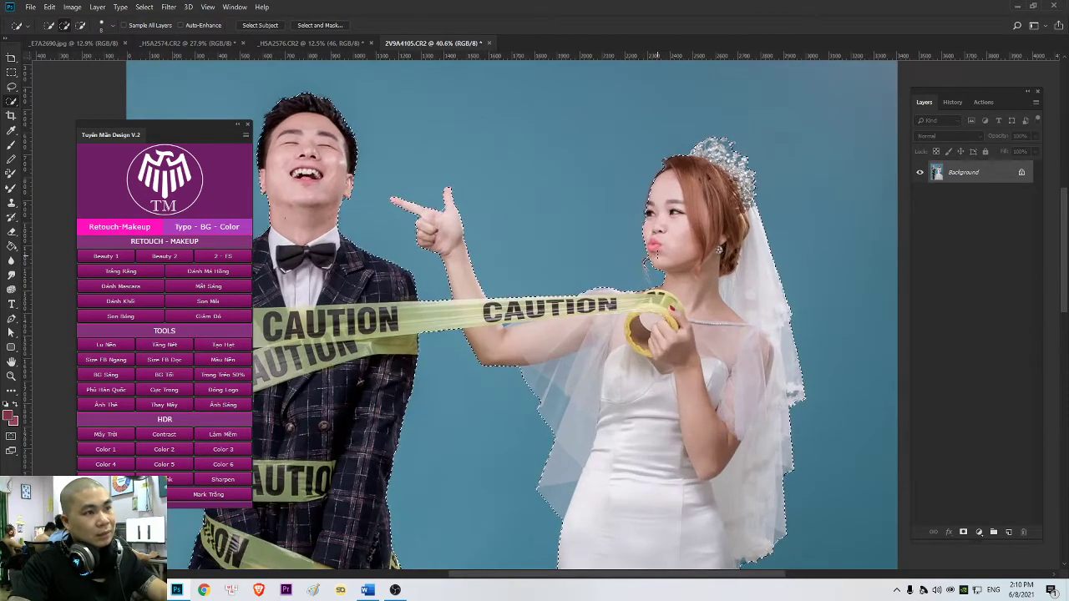
pyautogui.press('l')
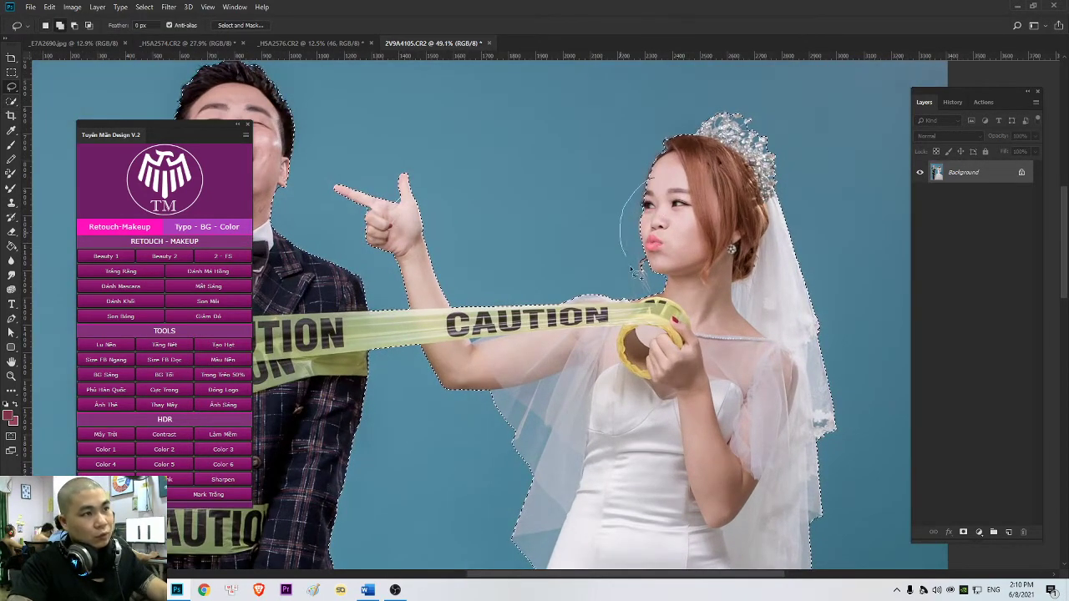
pyautogui.scroll(-3, 732, 242)
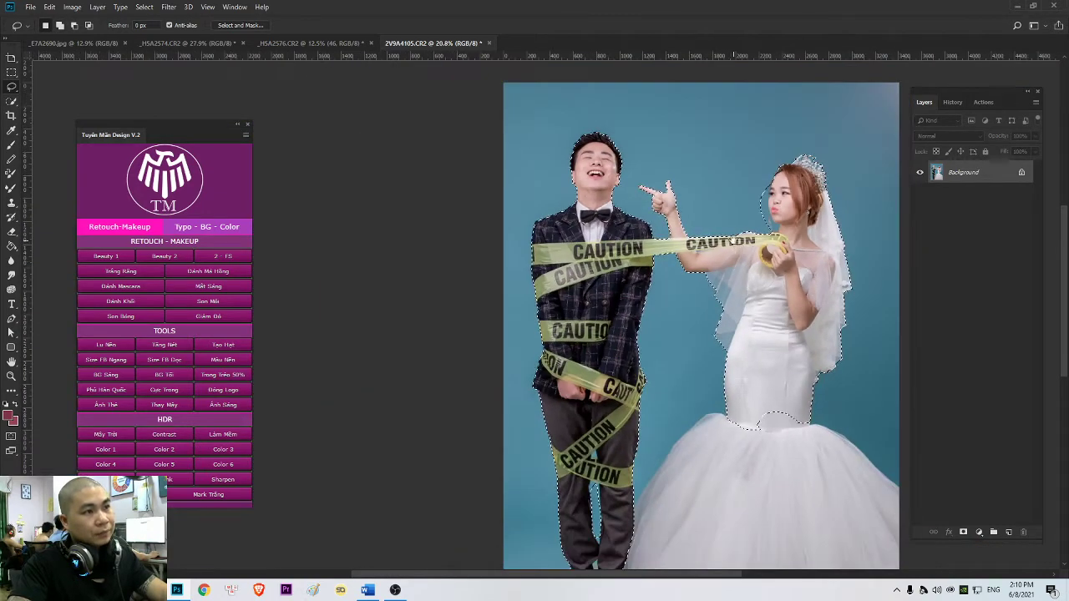
# - Feather the enlarged selection of the couple and invert it to select the backdrop
pyautogui.moveTo(733, 242); pyautogui.dragTo(671, 252)
pyautogui.hotkey('shift', 'F6')
pyautogui.press('Return')
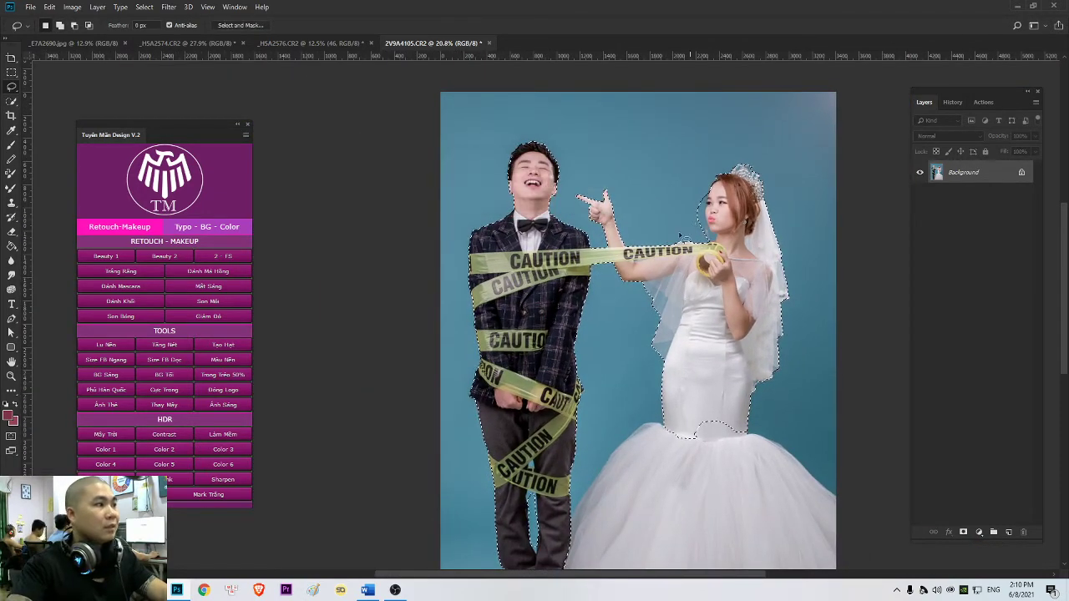
pyautogui.click(118, 345)
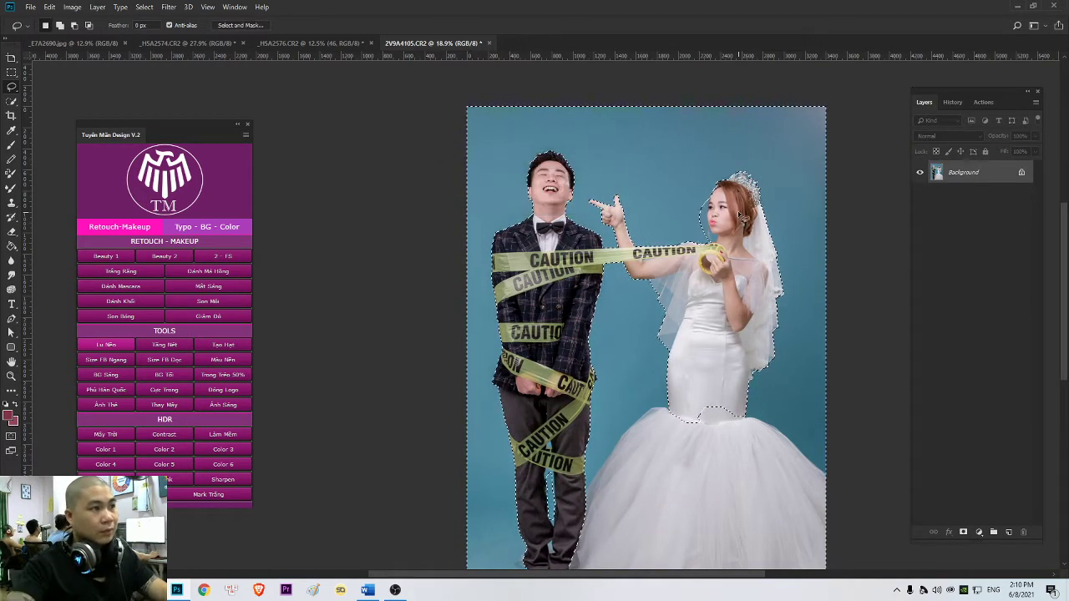
pyautogui.click(167, 346)
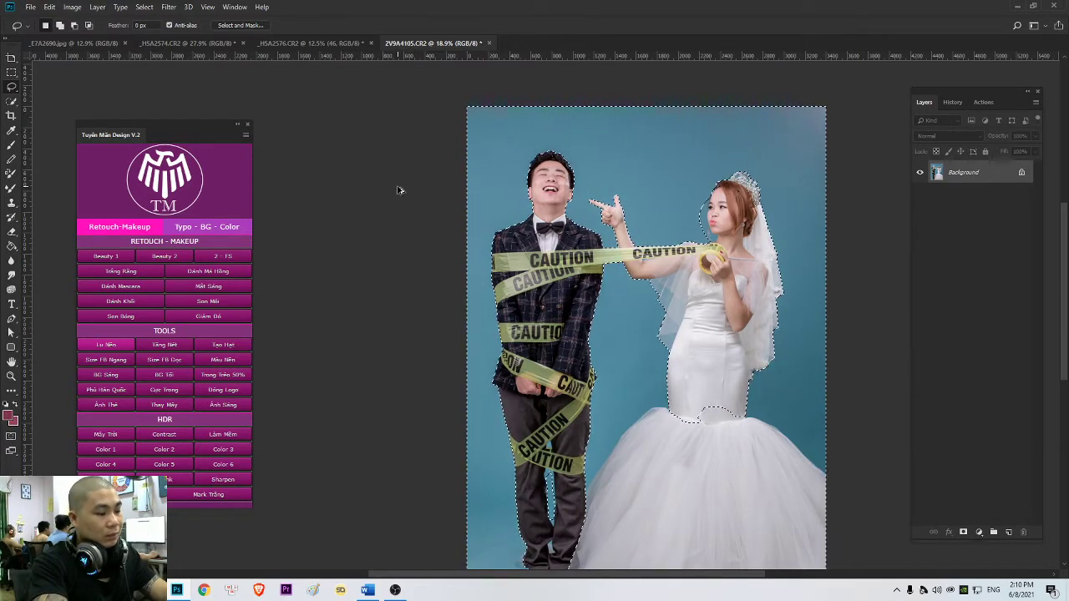
# - Look up the keyboard shortcut assigned to the Feather selection command in the application's shortcut settings
pyautogui.hotkey('ctrl', 'alt', 'shift', 'k')
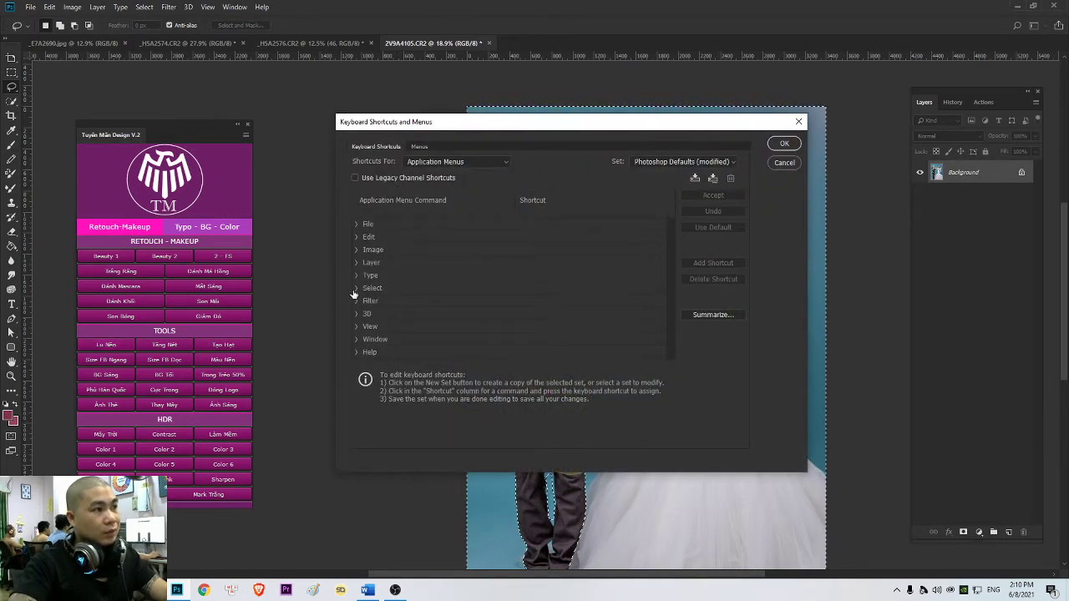
pyautogui.click(364, 301)
pyautogui.scroll(-5, 476, 279)
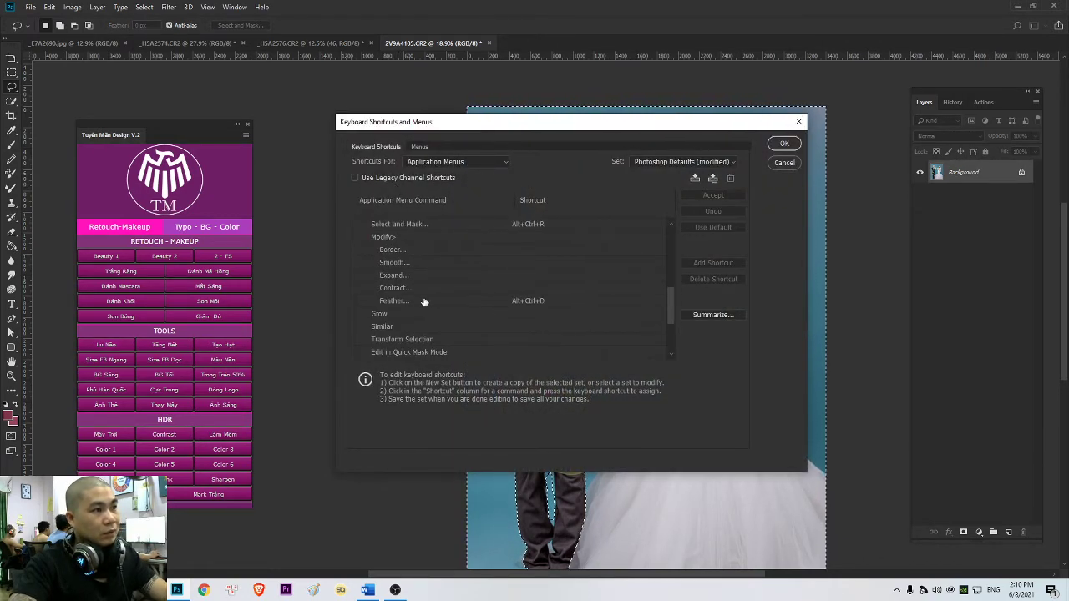
pyautogui.click(531, 302)
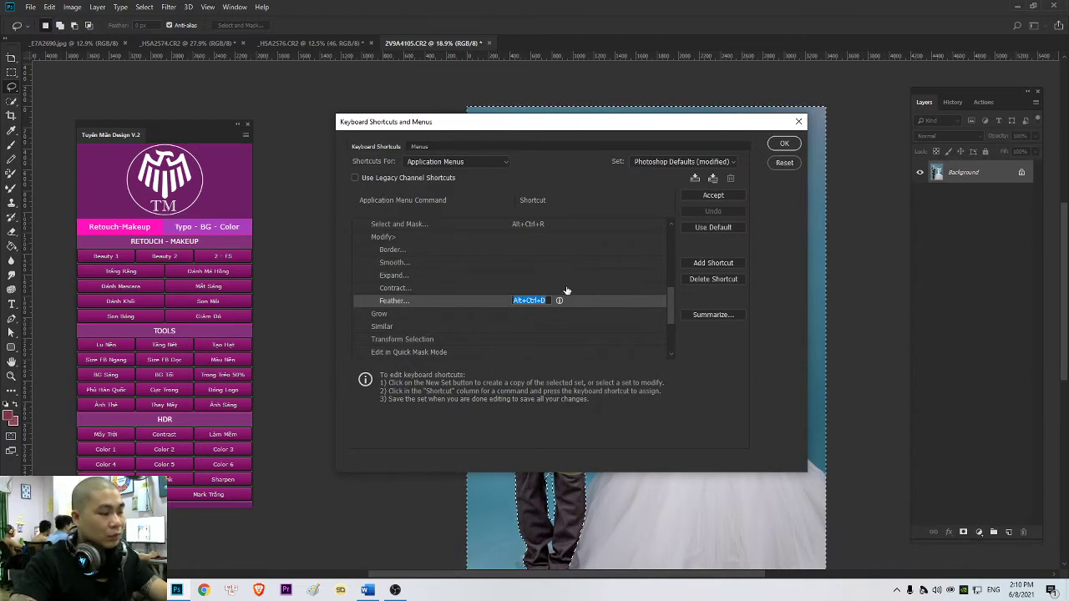
pyautogui.click(781, 145)
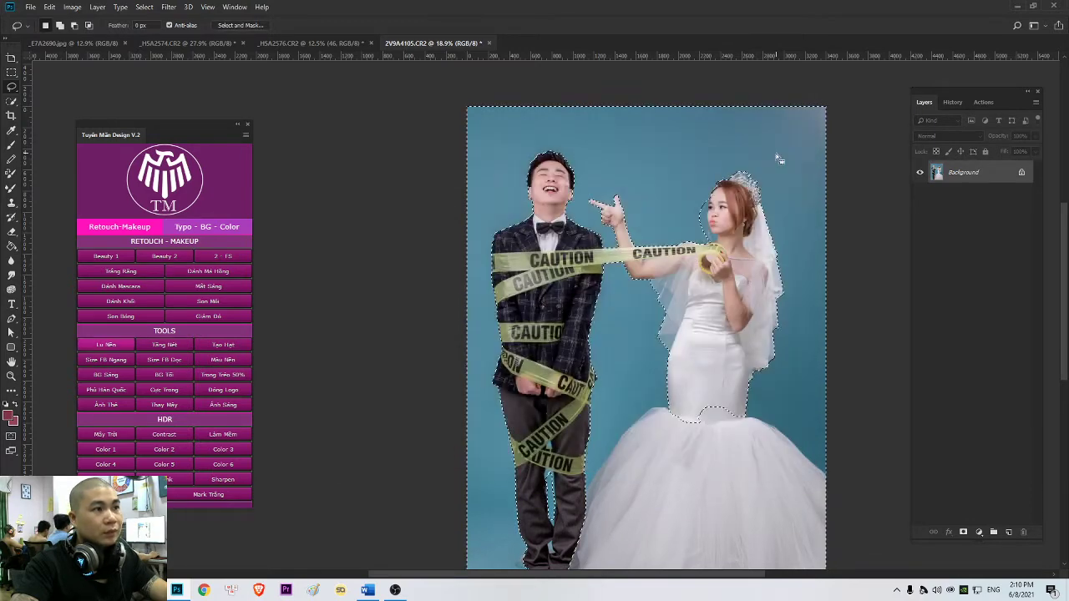
# - Subtract the bride's full tulle skirt from the backdrop selection with the Quick Selection tool and feather the result
pyautogui.click(122, 346)
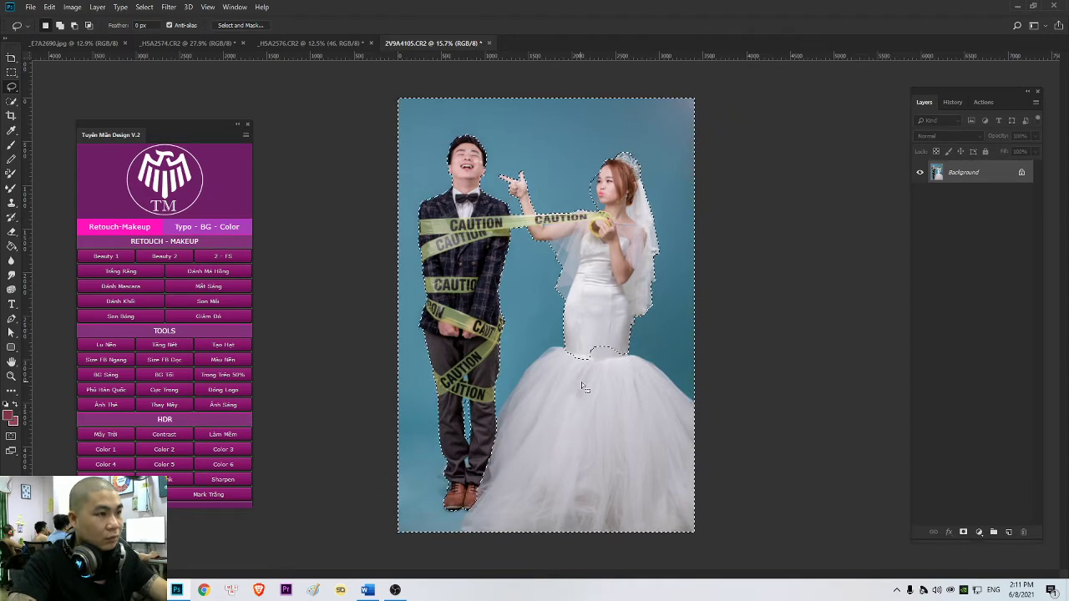
pyautogui.click(916, 214)
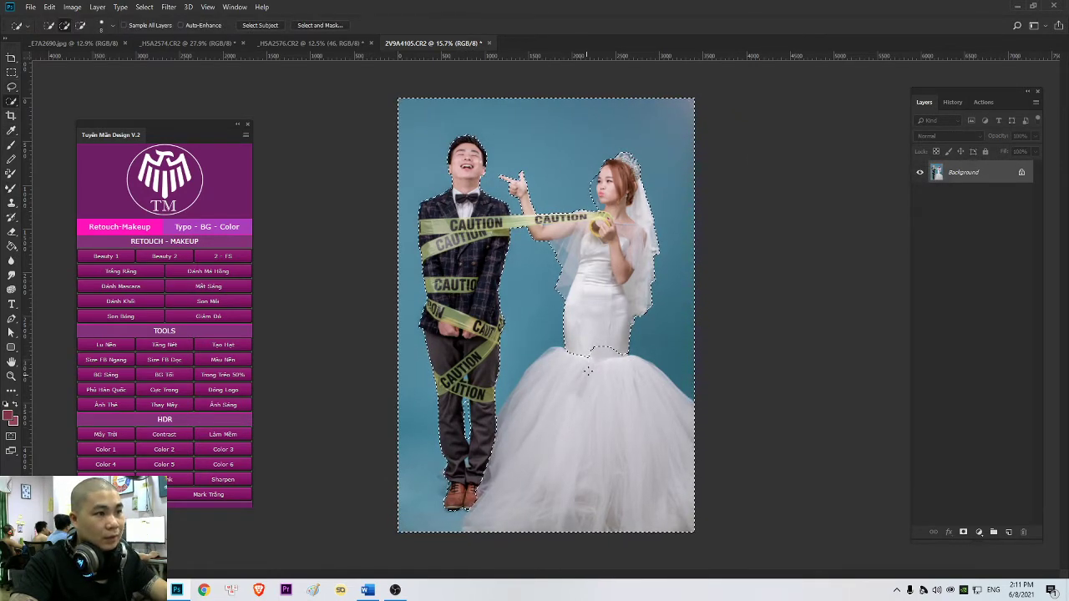
pyautogui.moveTo(559, 356)
pyautogui.mouseDown()
pyautogui.moveTo(526, 406)
pyautogui.moveTo(654, 470)
pyautogui.moveTo(635, 404)
pyautogui.moveTo(564, 423)
pyautogui.moveTo(578, 392)
pyautogui.moveTo(564, 437)
pyautogui.moveTo(567, 409)
pyautogui.moveTo(553, 439)
pyautogui.mouseUp()
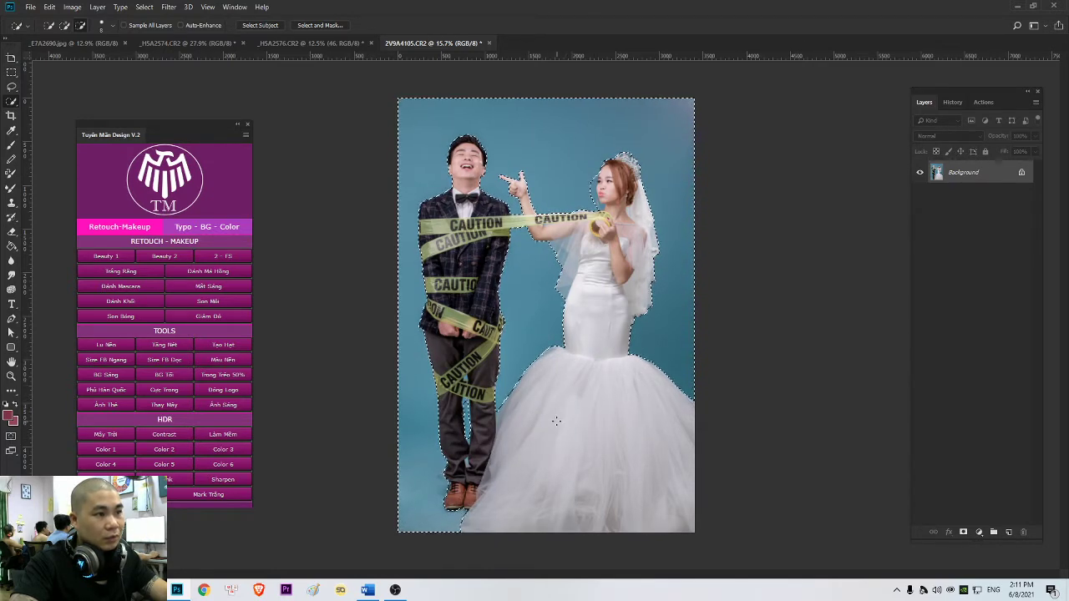
pyautogui.hotkey('shift', 'F6')
pyautogui.press('Return')
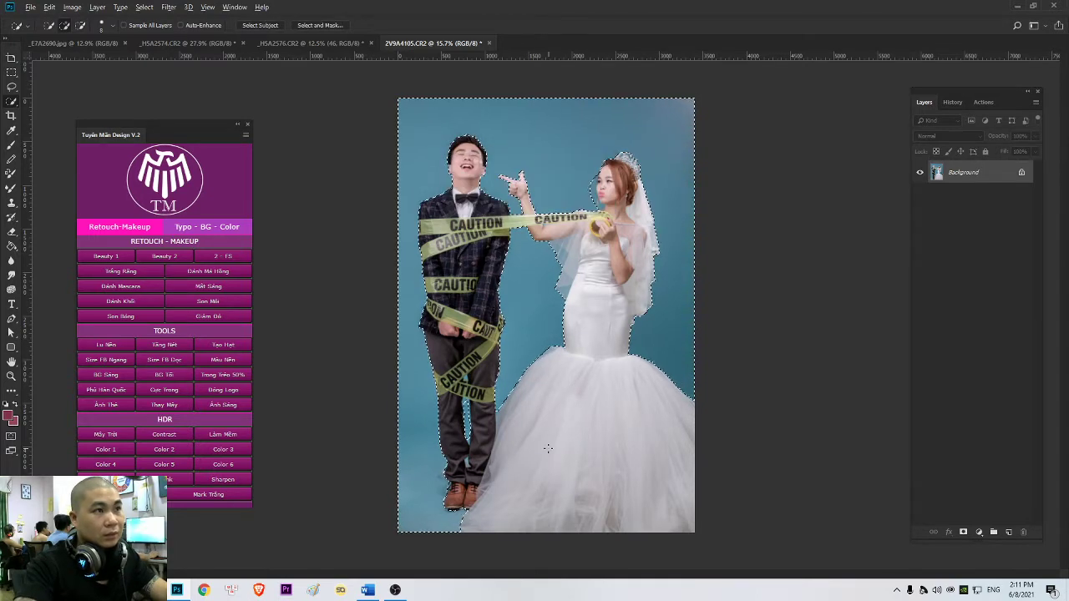
# - Run the Lu Nền backdrop-smoothing action on the selected backdrop
pyautogui.click(107, 375)
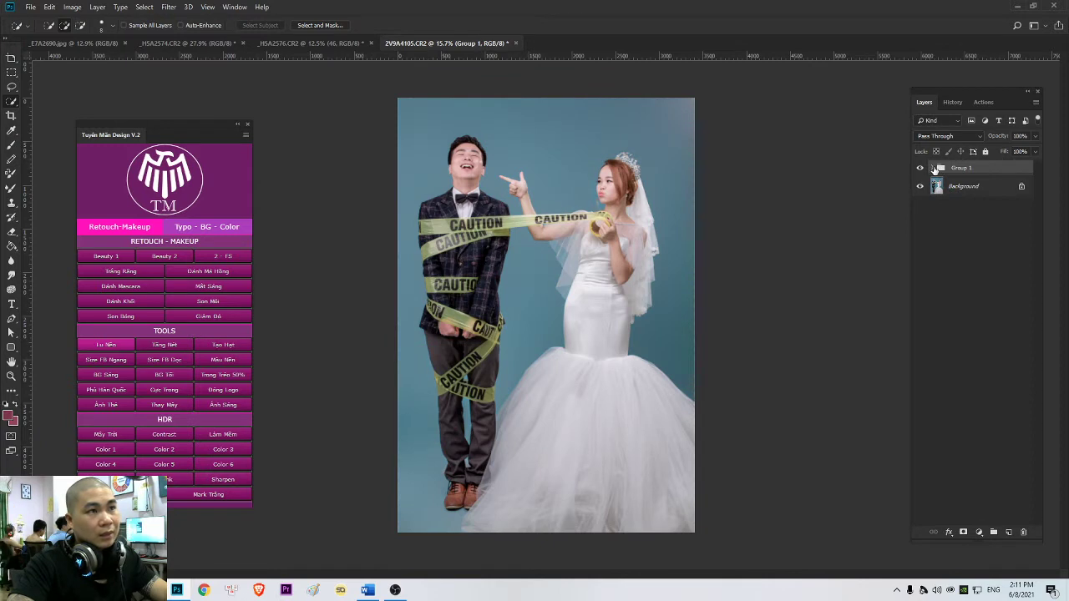
# - Expand the backdrop-smoothing group and delete its Hue/Saturation adjustment layer
pyautogui.click(934, 168)
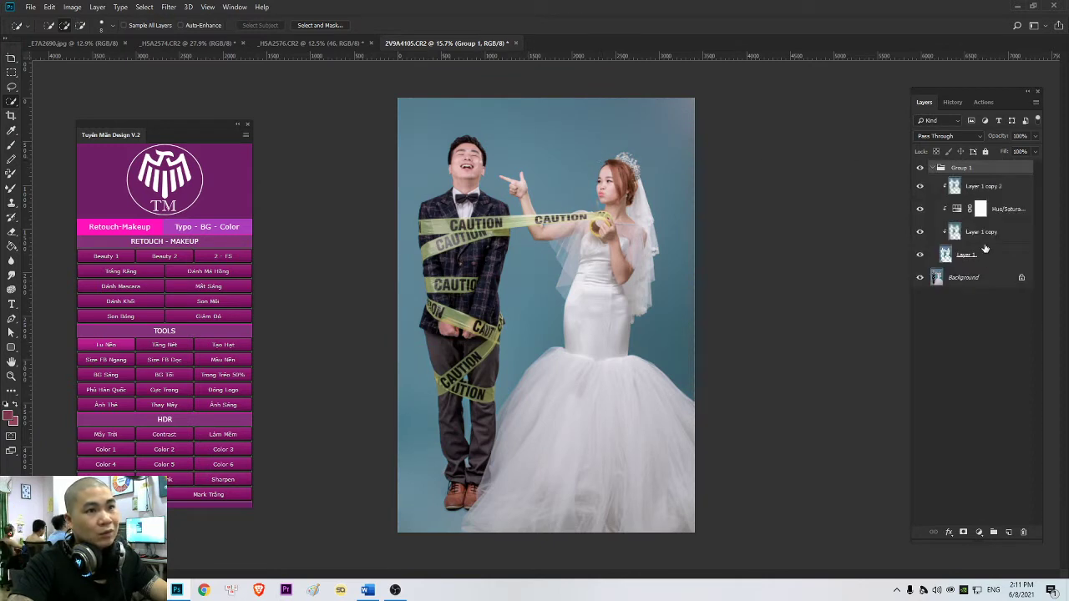
pyautogui.click(1012, 211)
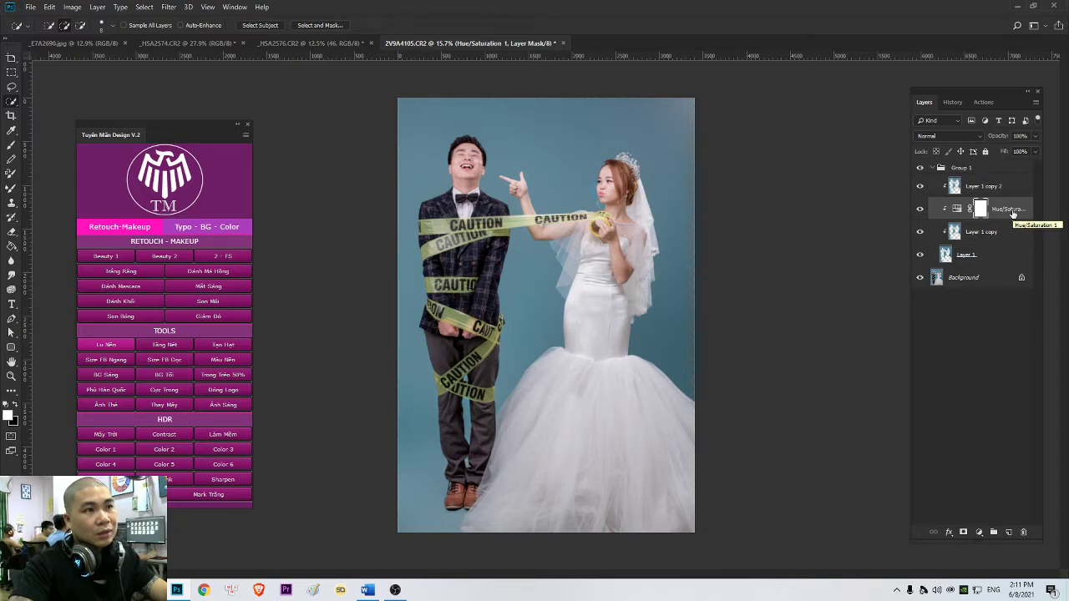
pyautogui.moveTo(1012, 214); pyautogui.dragTo(1027, 534)
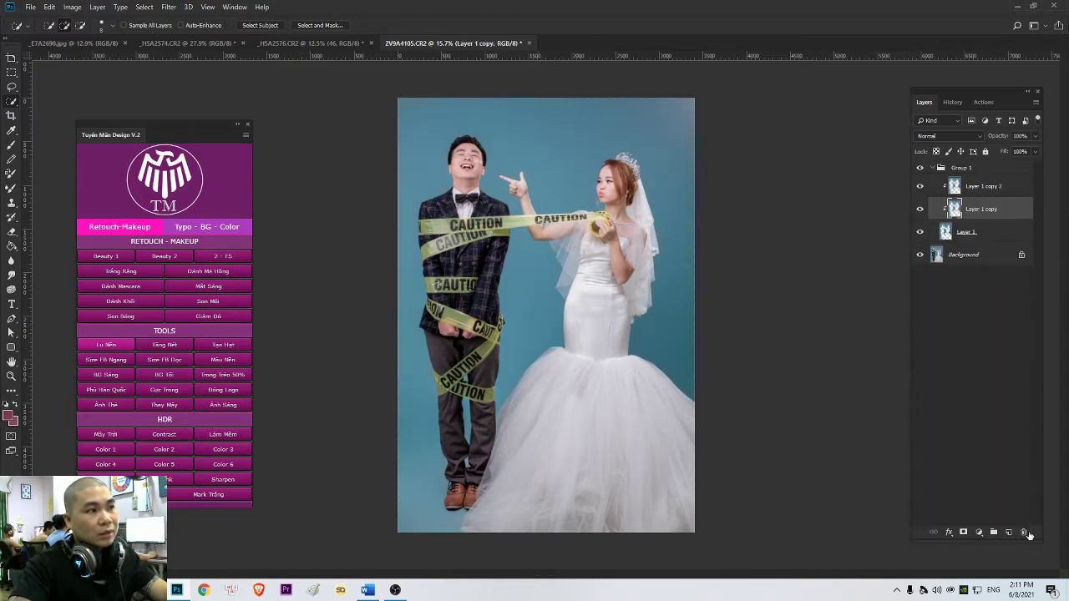
# - Check the smoothed backdrop around the couple up close and merge all layers into the Background
pyautogui.scroll(8, 507, 437)
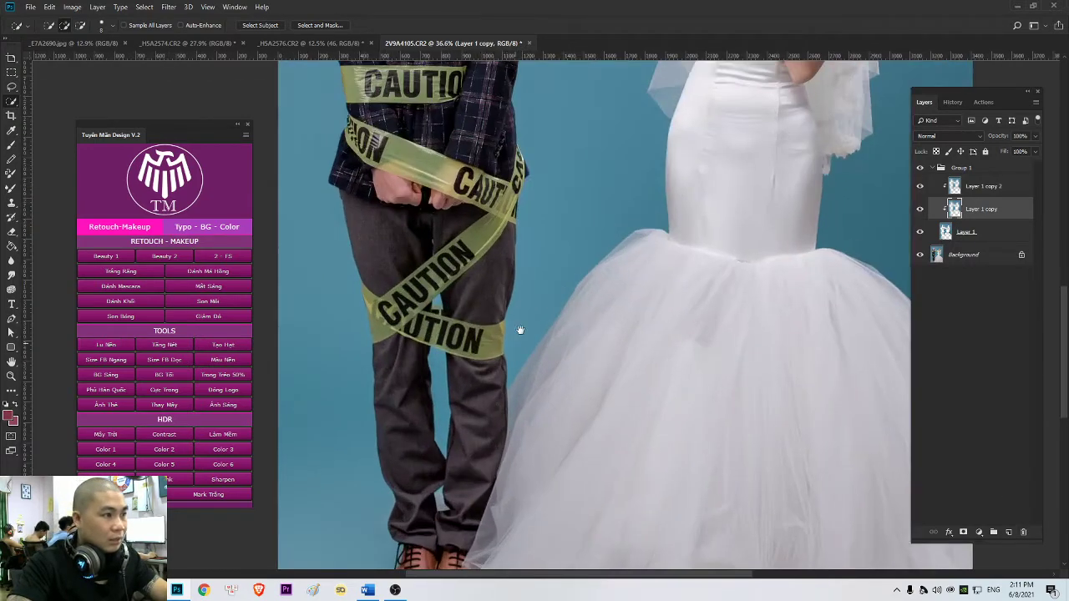
pyautogui.moveTo(520, 329); pyautogui.dragTo(555, 446)
pyautogui.moveTo(618, 299); pyautogui.dragTo(635, 356)
pyautogui.hotkey('ctrl', 'shift', 'e')
# - Select the groom's face, ears and neck with the Lasso tool, adding the area beside his jaw
pyautogui.scroll(-2, 587, 342)
pyautogui.scroll(4, 557, 317)
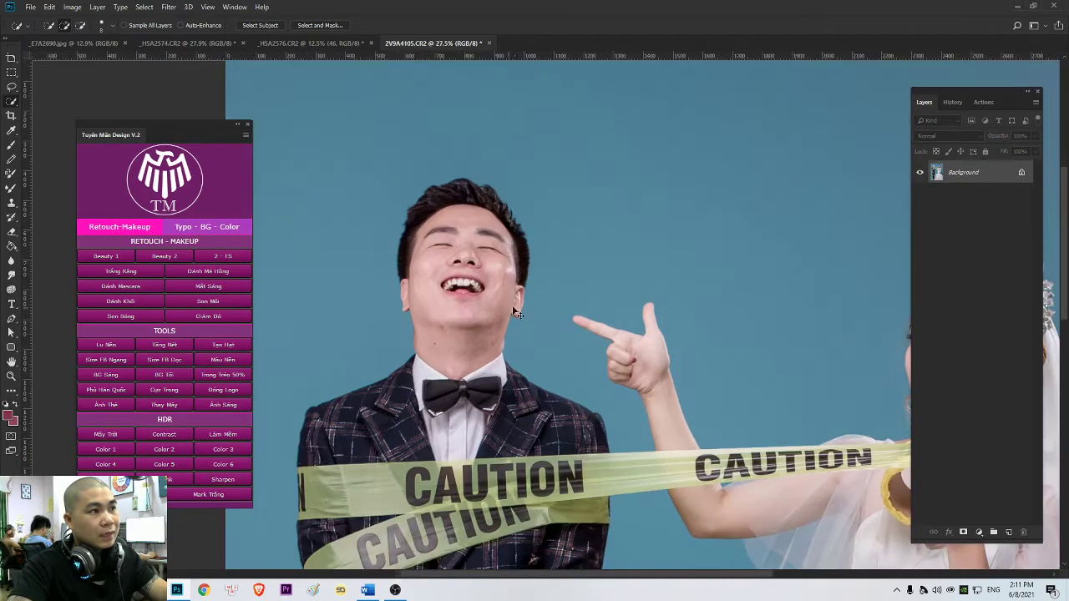
pyautogui.press('l')
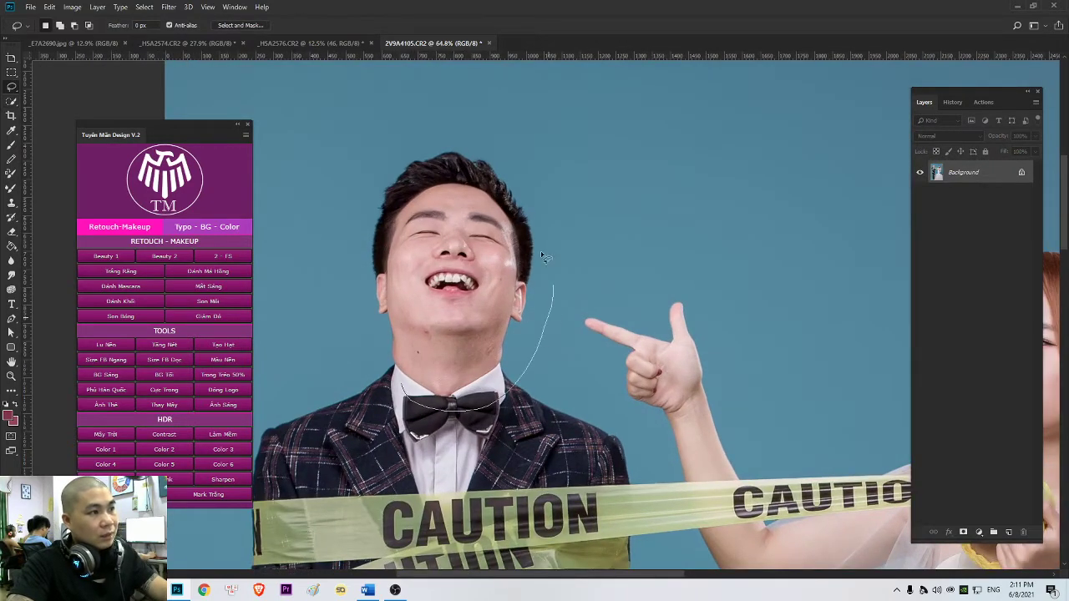
pyautogui.moveTo(384, 307); pyautogui.dragTo(379, 219)
pyautogui.scroll(1, 418, 317)
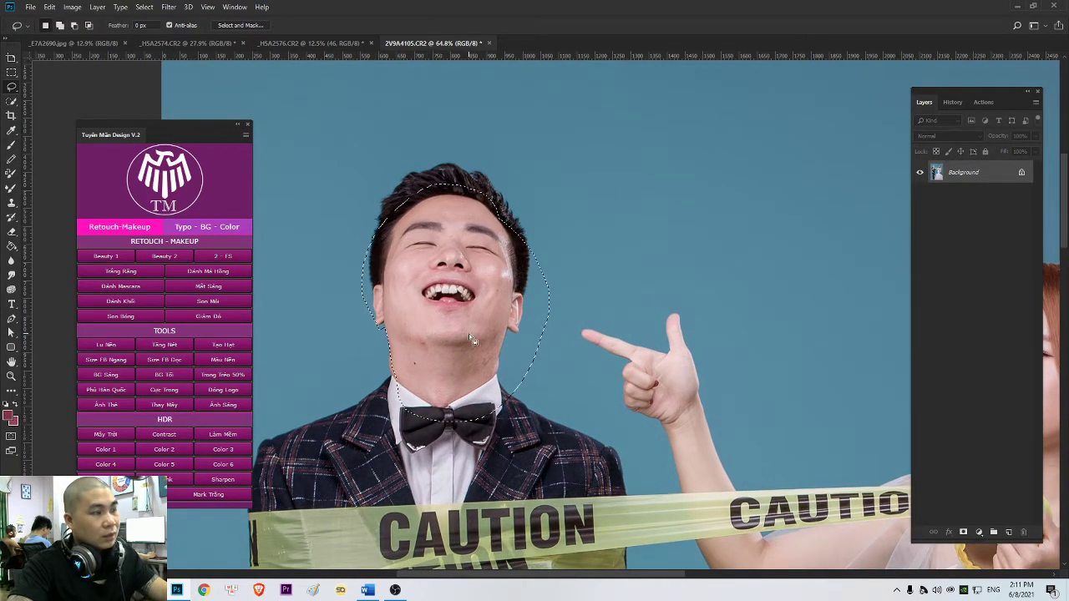
pyautogui.scroll(1, 482, 338)
pyautogui.scroll(3, 483, 341)
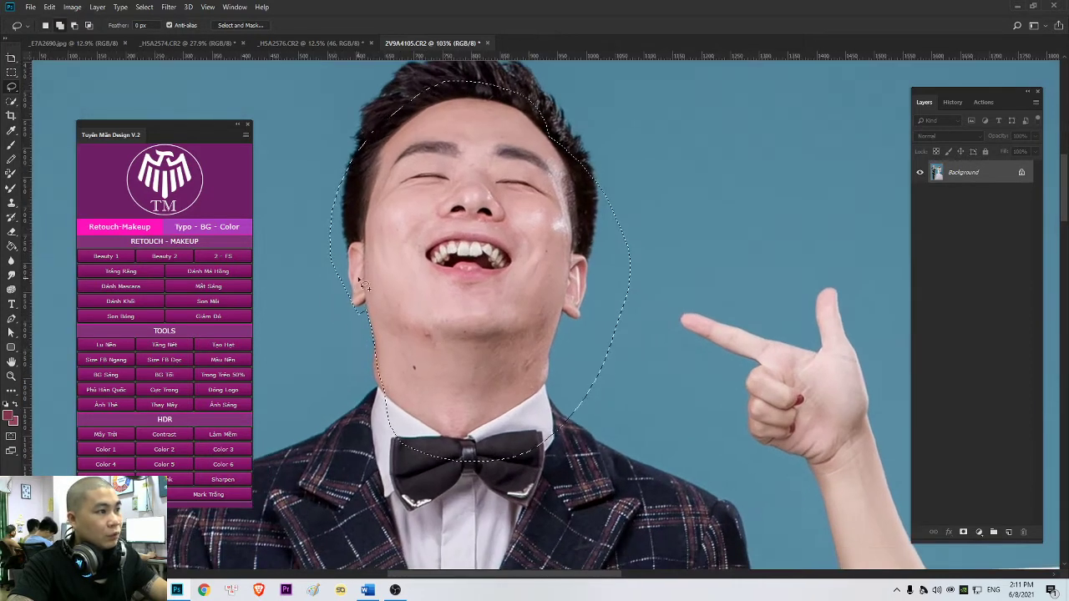
pyautogui.scroll(1, 459, 390)
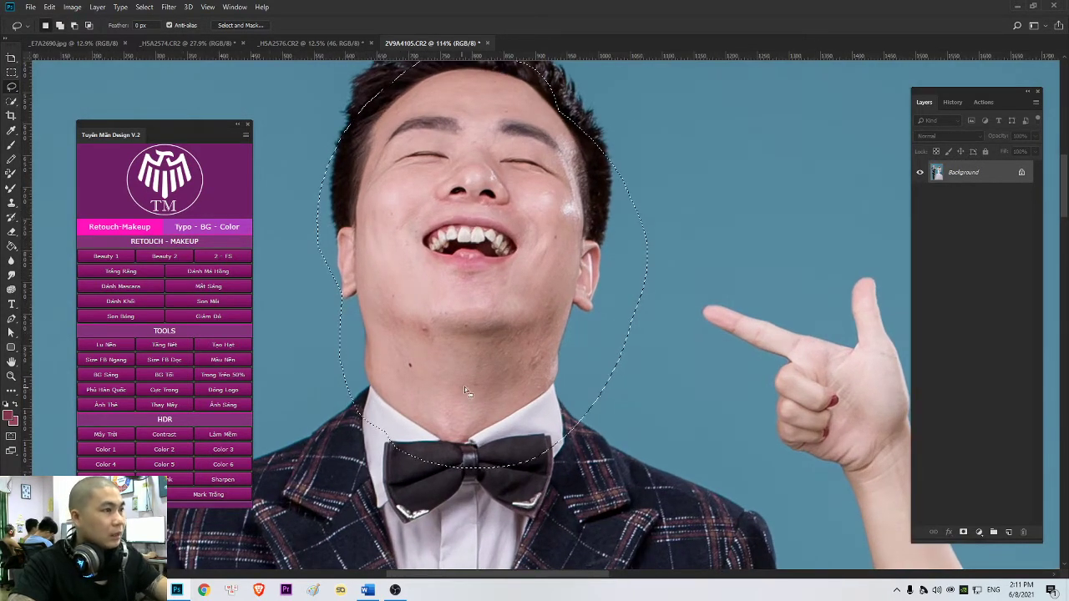
# - Apply the Retouch4me Heal filter to the selected face at sensitivity 100 and deselect
pyautogui.hotkey('ctrl', 'alt', 'f')
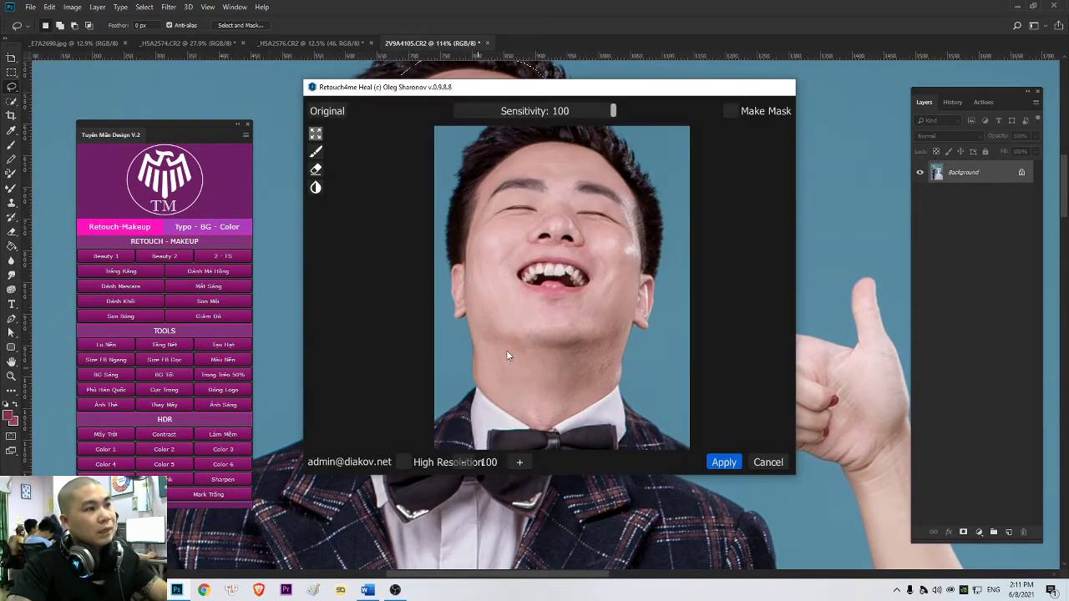
pyautogui.press('Return')
pyautogui.hotkey('ctrl', 'd')
# - Select the bride's face, neck, arms and pointing hand with the Lasso tool and reapply the Retouch4me Heal filter
pyautogui.scroll(-3, 564, 343)
pyautogui.moveTo(877, 417)
pyautogui.mouseDown()
pyautogui.moveTo(608, 336)
pyautogui.moveTo(401, 297)
pyautogui.mouseUp()
pyautogui.scroll(-3, 703, 361)
pyautogui.hscroll(1, 646, 331)
pyautogui.moveTo(622, 316)
pyautogui.mouseDown()
pyautogui.moveTo(717, 185)
pyautogui.moveTo(624, 312)
pyautogui.mouseUp()
pyautogui.scroll(-3, 678, 338)
pyautogui.moveTo(631, 398)
pyautogui.mouseDown()
pyautogui.moveTo(641, 71)
pyautogui.moveTo(647, 273)
pyautogui.mouseUp()
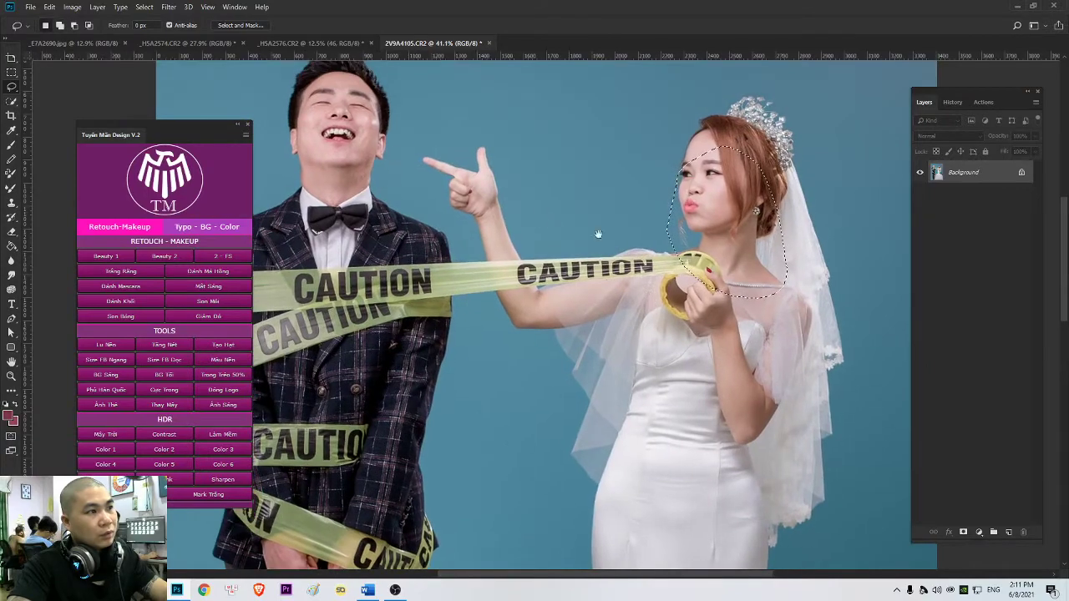
pyautogui.scroll(3, 729, 189)
pyautogui.moveTo(713, 522)
pyautogui.mouseDown()
pyautogui.moveTo(804, 487)
pyautogui.moveTo(615, 330)
pyautogui.mouseUp()
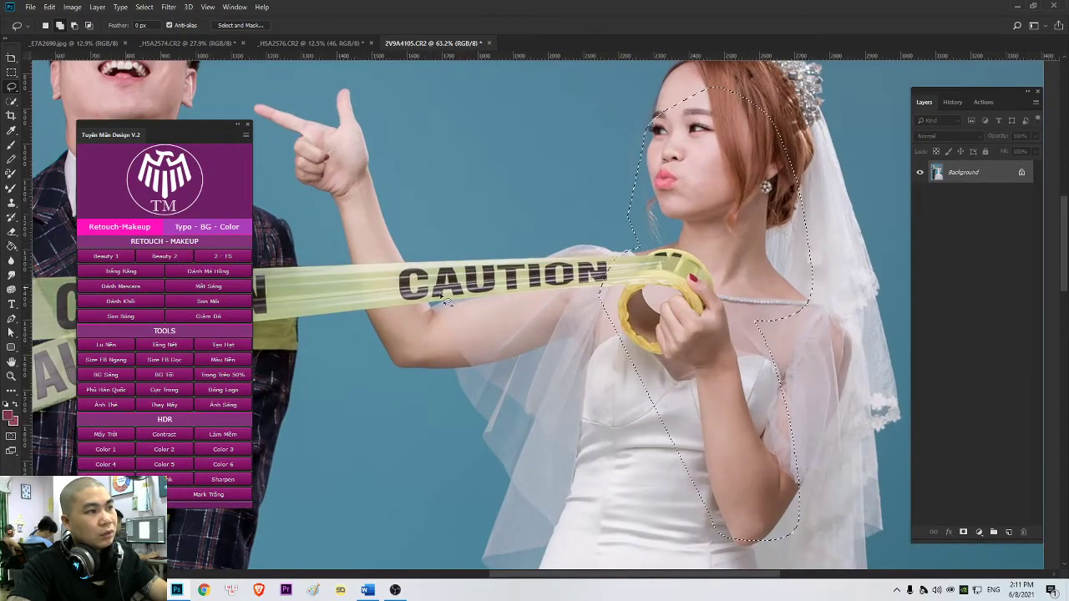
pyautogui.moveTo(439, 302)
pyautogui.mouseDown()
pyautogui.moveTo(369, 90)
pyautogui.moveTo(321, 266)
pyautogui.mouseUp()
pyautogui.moveTo(589, 222)
pyautogui.mouseDown()
pyautogui.moveTo(589, 246)
pyautogui.moveTo(551, 319)
pyautogui.mouseUp()
pyautogui.scroll(3, 688, 245)
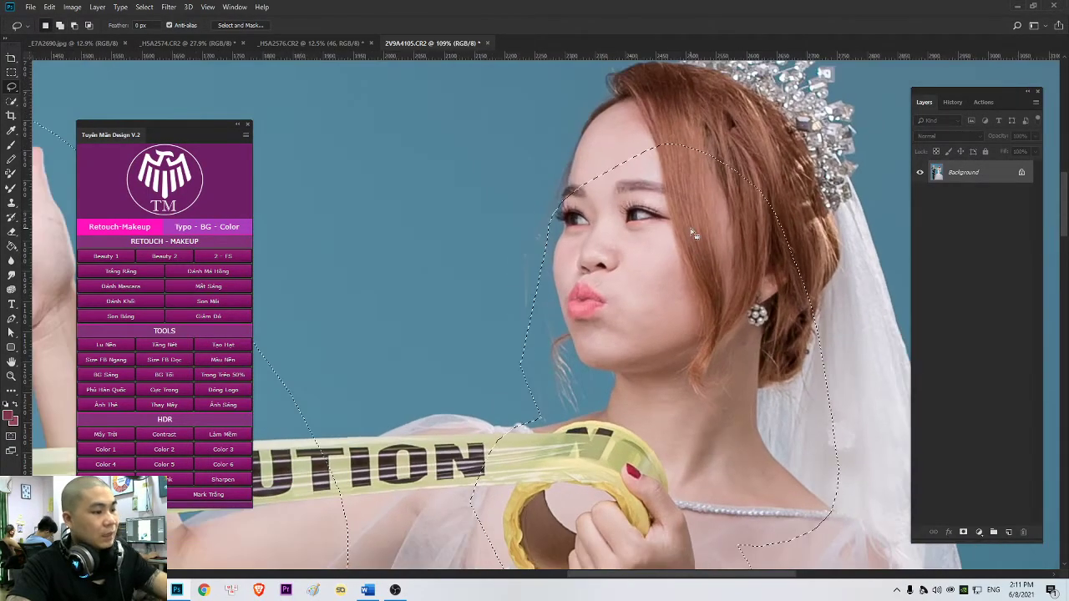
pyautogui.hotkey('ctrl', 'alt', 'f')
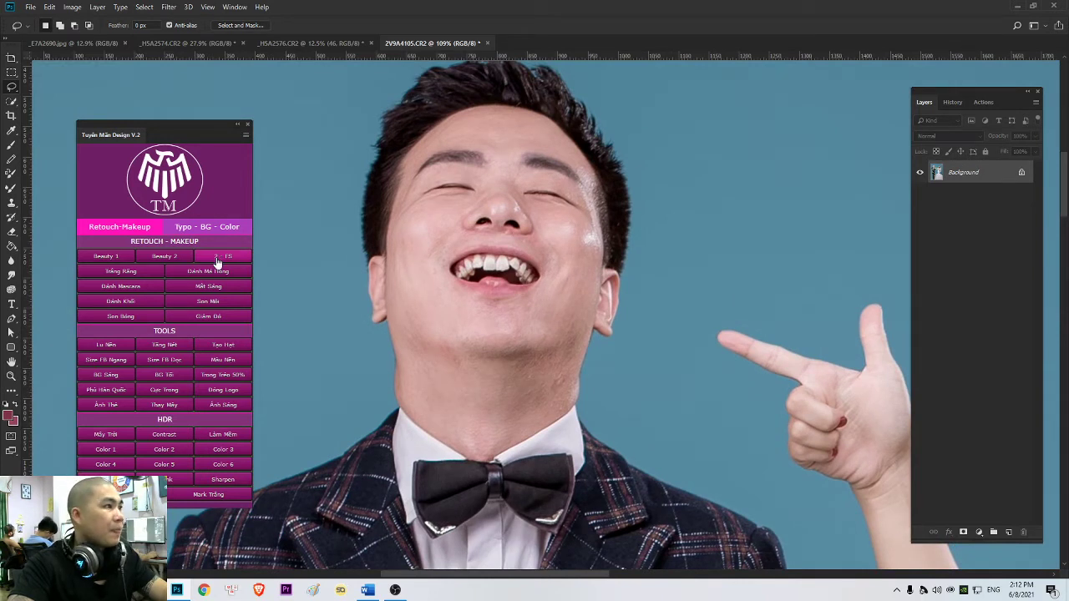
# - Run the 2 - FS frequency-separation action with a 1.0 pixel Gaussian Blur and set the Mixer Brush smoothing to 0%
pyautogui.click(216, 259)
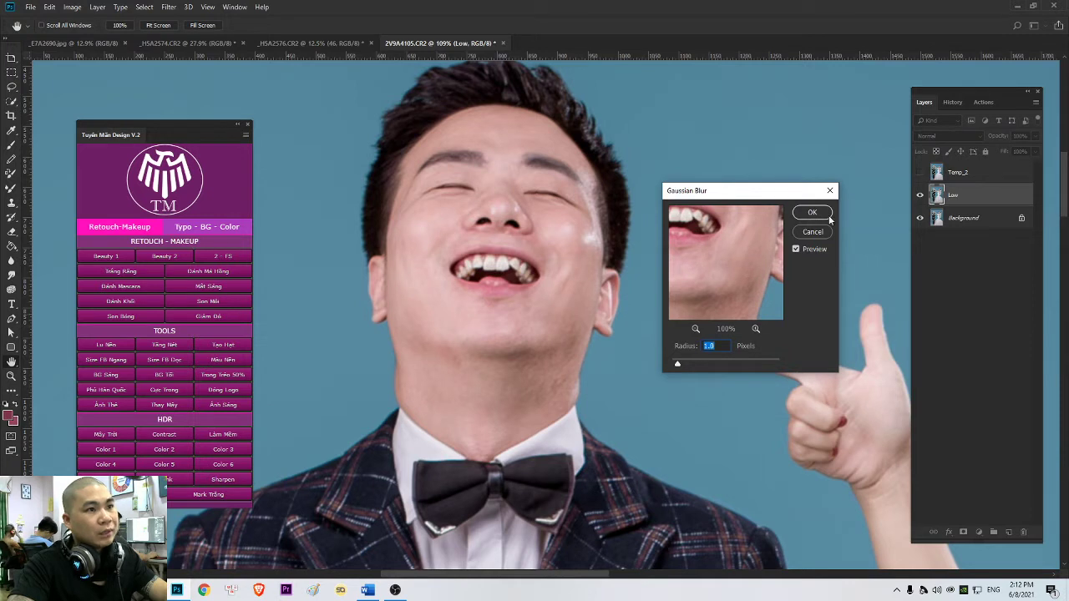
pyautogui.click(826, 210)
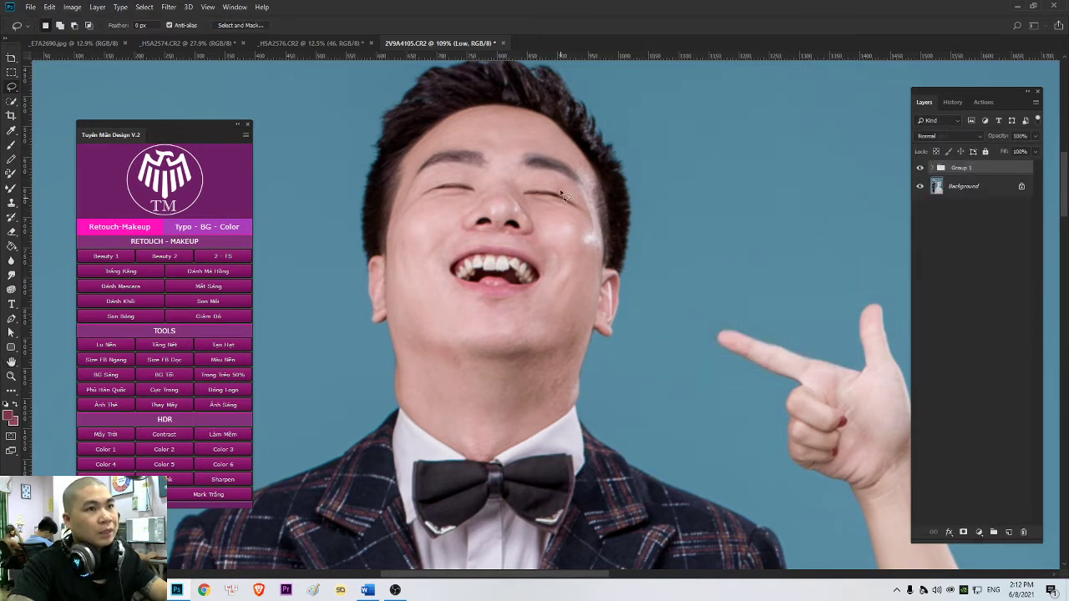
pyautogui.scroll(1, 504, 167)
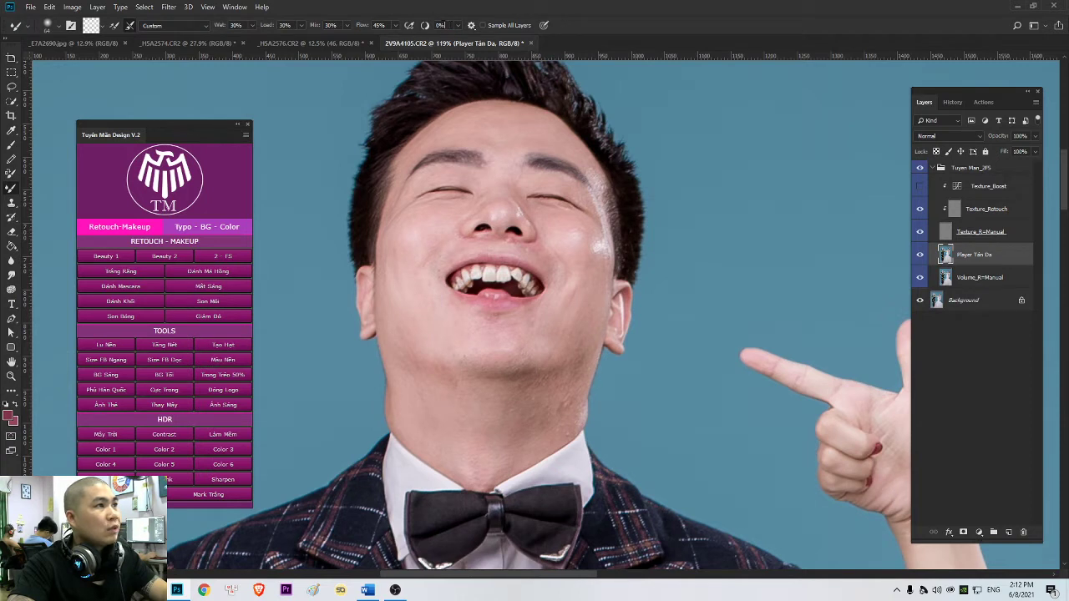
pyautogui.press('Return')
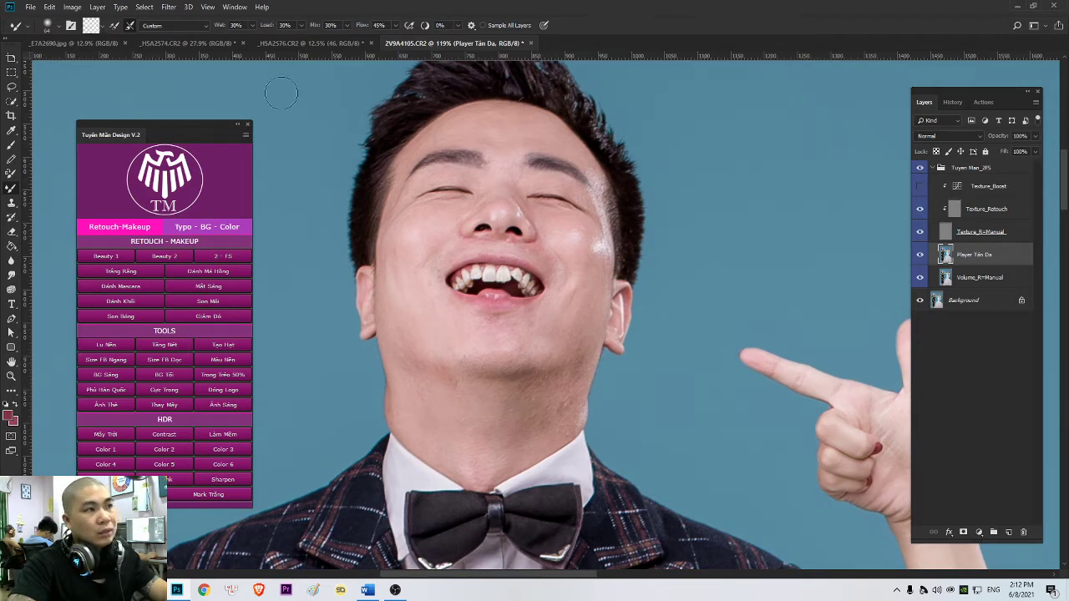
# - Undo the trial Mixer Brush stroke on the groom's forehead and blend the forehead skin with a 45 px soft brush
pyautogui.scroll(2, 515, 134)
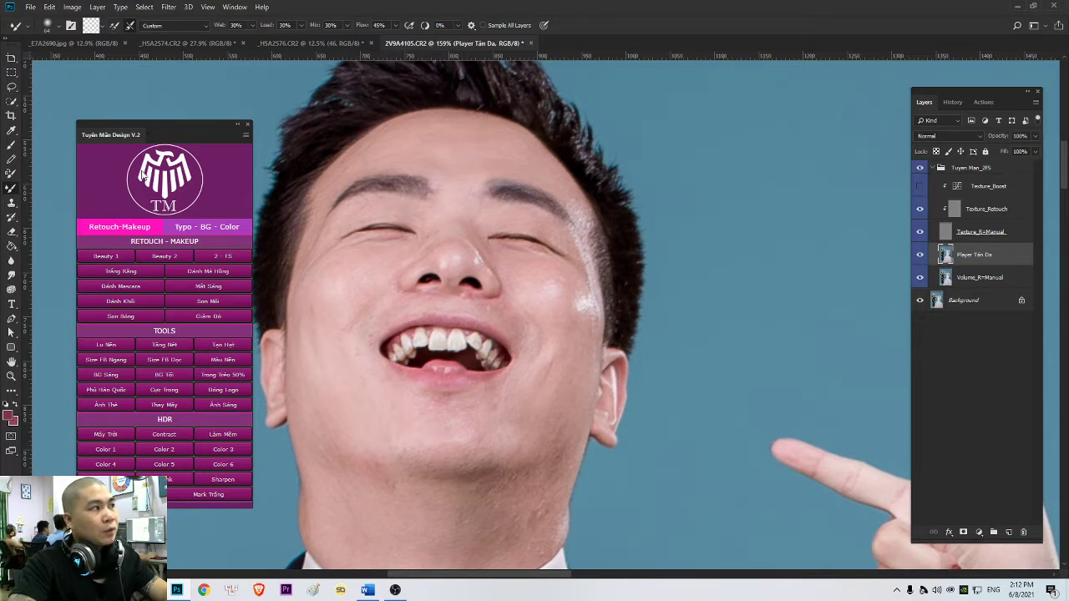
pyautogui.rightClick(511, 173)
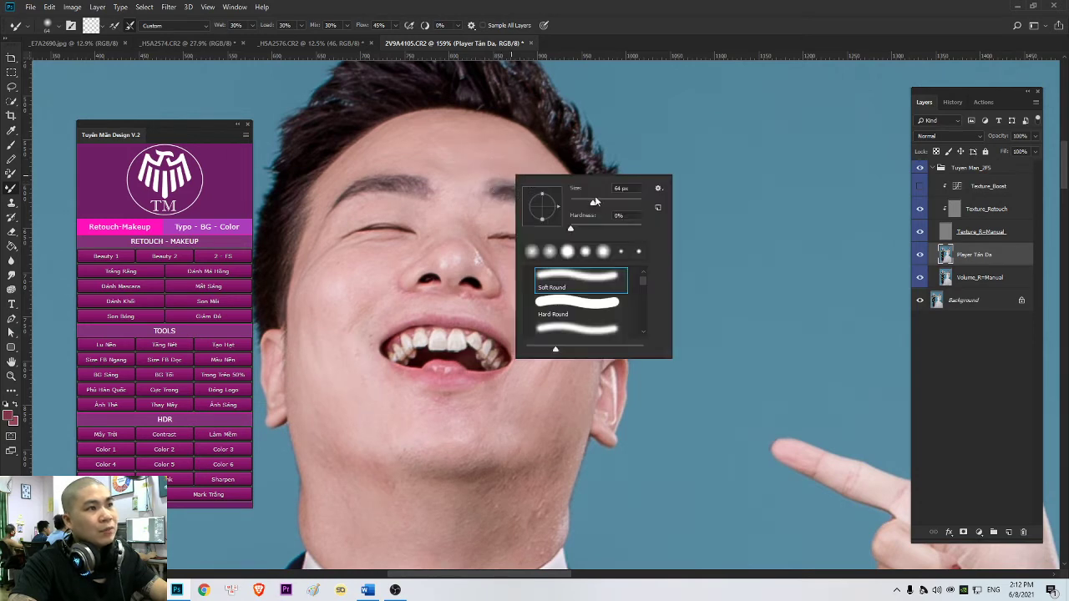
pyautogui.click(490, 160)
pyautogui.scroll(5, 493, 158)
pyautogui.moveTo(496, 158)
pyautogui.mouseDown()
pyautogui.moveTo(587, 172)
pyautogui.moveTo(561, 183)
pyautogui.moveTo(594, 220)
pyautogui.moveTo(621, 221)
pyautogui.moveTo(649, 240)
pyautogui.mouseUp()
pyautogui.hotkey('ctrl', 'z')
pyautogui.rightClick(578, 214)
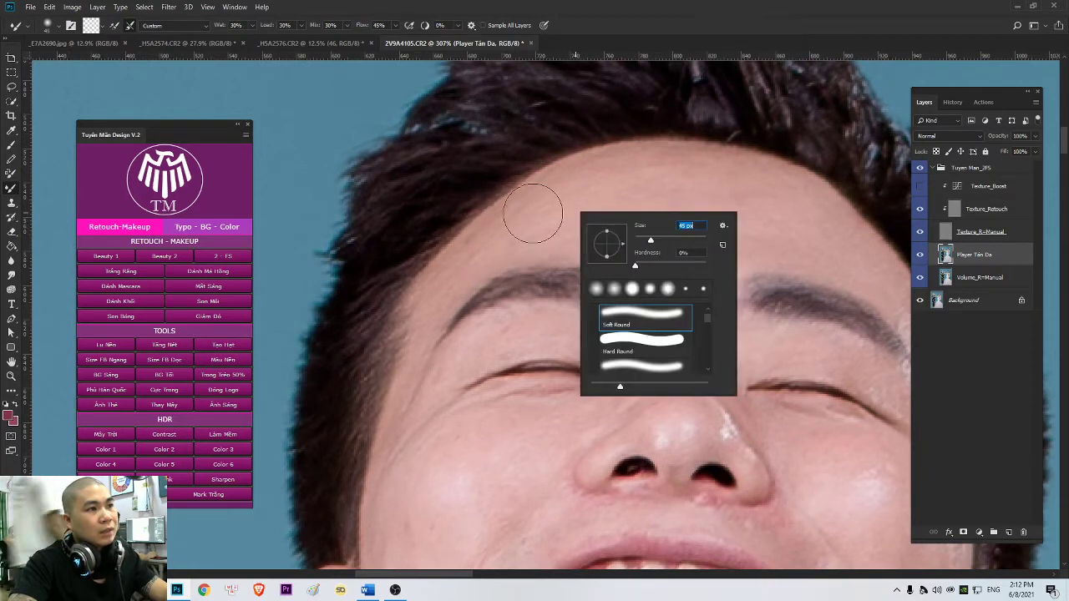
pyautogui.click(547, 207)
pyautogui.hscroll(3, 671, 234)
# - Enlarge the Mixer Brush to 67 px and smooth the rest of the groom's forehead down to between the eyebrows
pyautogui.rightClick(700, 220)
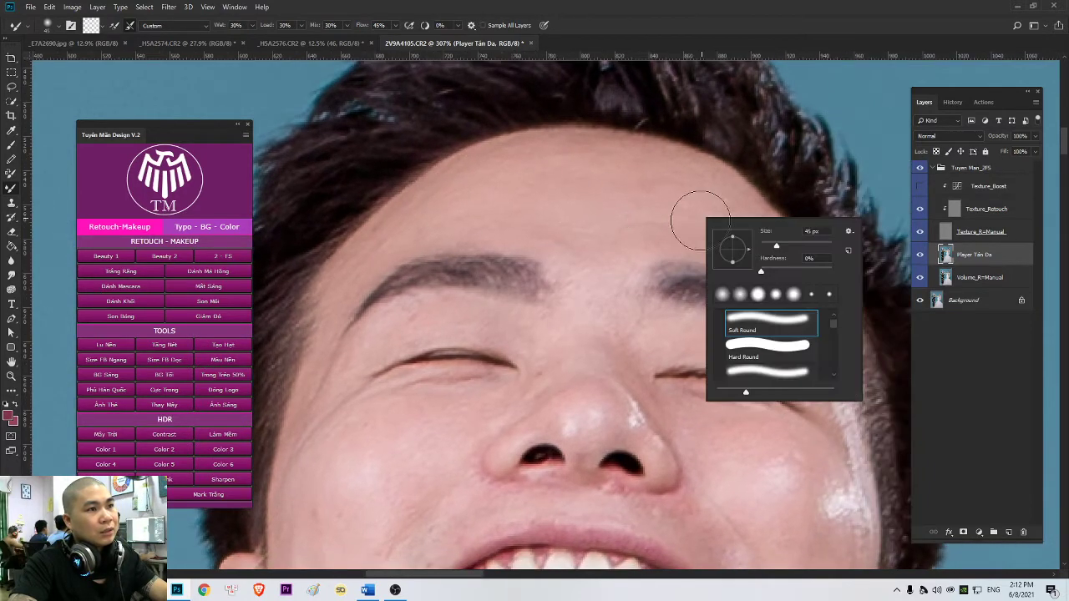
pyautogui.moveTo(780, 246); pyautogui.dragTo(788, 247)
pyautogui.click(664, 207)
pyautogui.moveTo(716, 221); pyautogui.dragTo(677, 209)
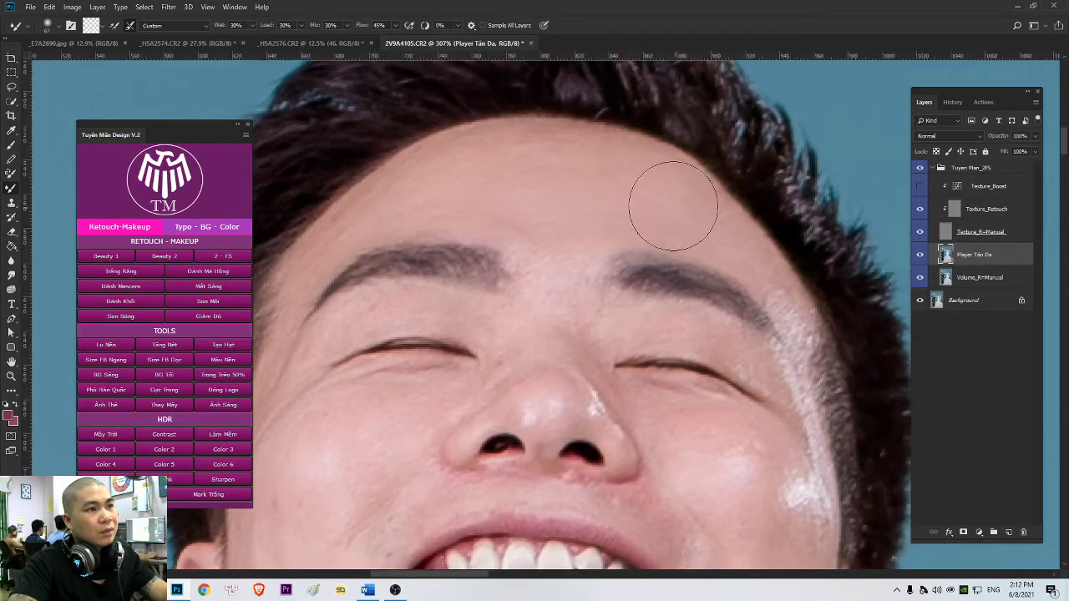
pyautogui.moveTo(748, 265); pyautogui.dragTo(749, 234)
pyautogui.moveTo(672, 170); pyautogui.dragTo(747, 225)
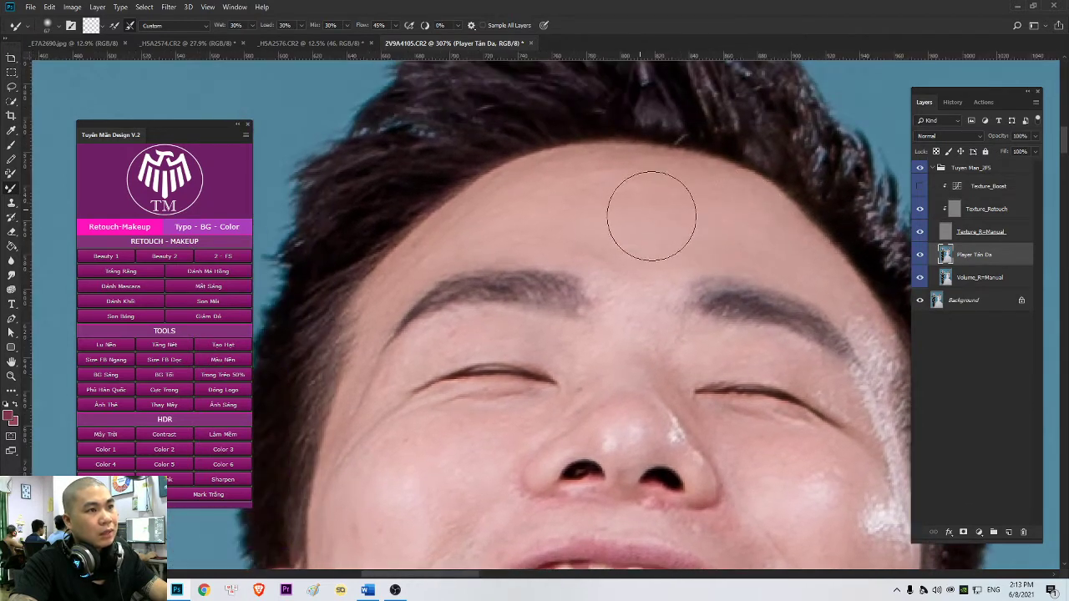
pyautogui.hscroll(-3, 673, 233)
pyautogui.scroll(-3, 675, 245)
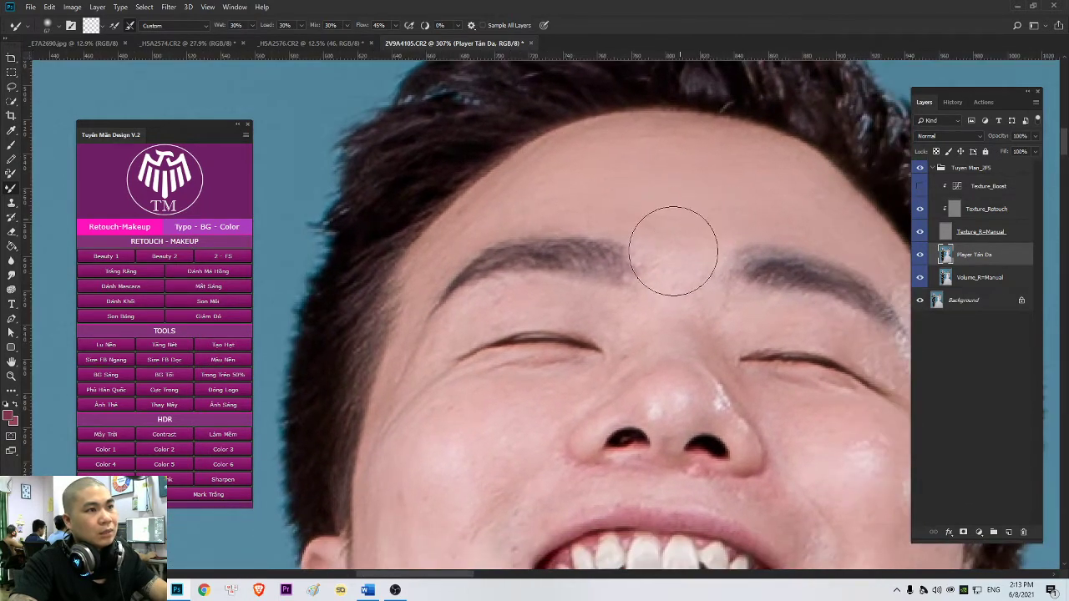
pyautogui.scroll(-1, 674, 287)
# - Reduce the Mixer Brush to 29 px and blend the skin around the groom's nose and inner eye corners
pyautogui.rightClick(674, 287)
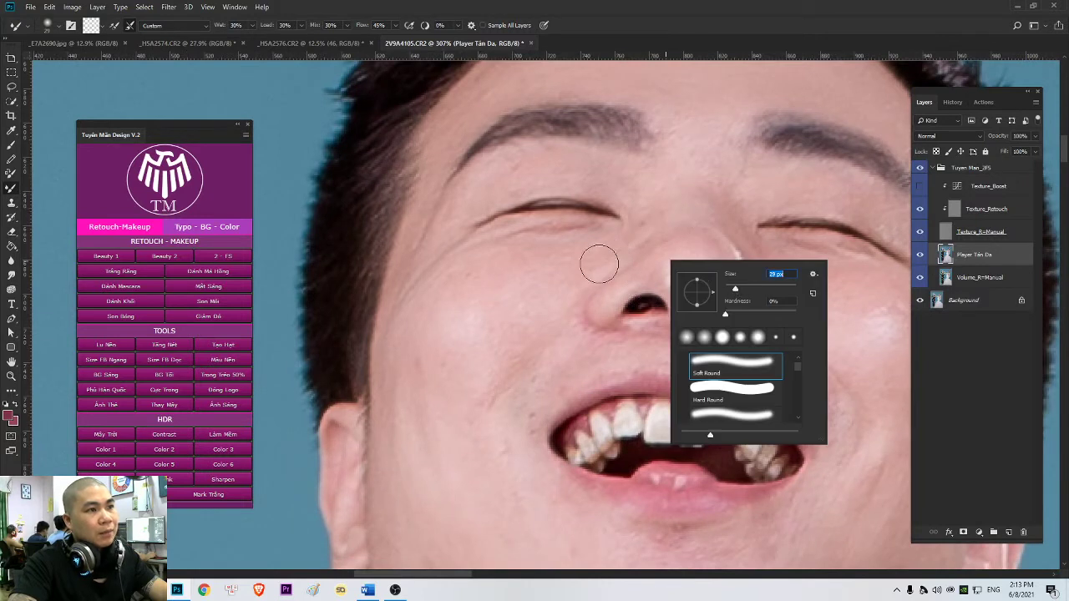
pyautogui.moveTo(639, 236)
pyautogui.mouseDown()
pyautogui.moveTo(664, 197)
pyautogui.moveTo(665, 220)
pyautogui.mouseUp()
pyautogui.moveTo(720, 208)
pyautogui.mouseDown()
pyautogui.moveTo(665, 224)
pyautogui.moveTo(678, 255)
pyautogui.mouseUp()
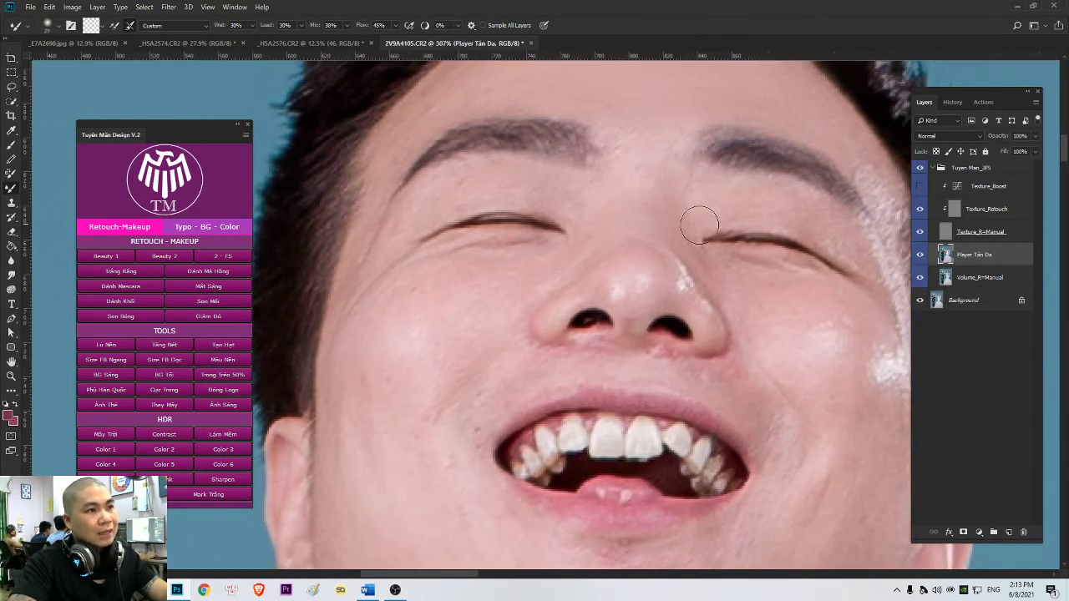
# - Resize the Mixer Brush and soften the tones on the groom's cheek on the side facing the bride
pyautogui.scroll(-2, 722, 248)
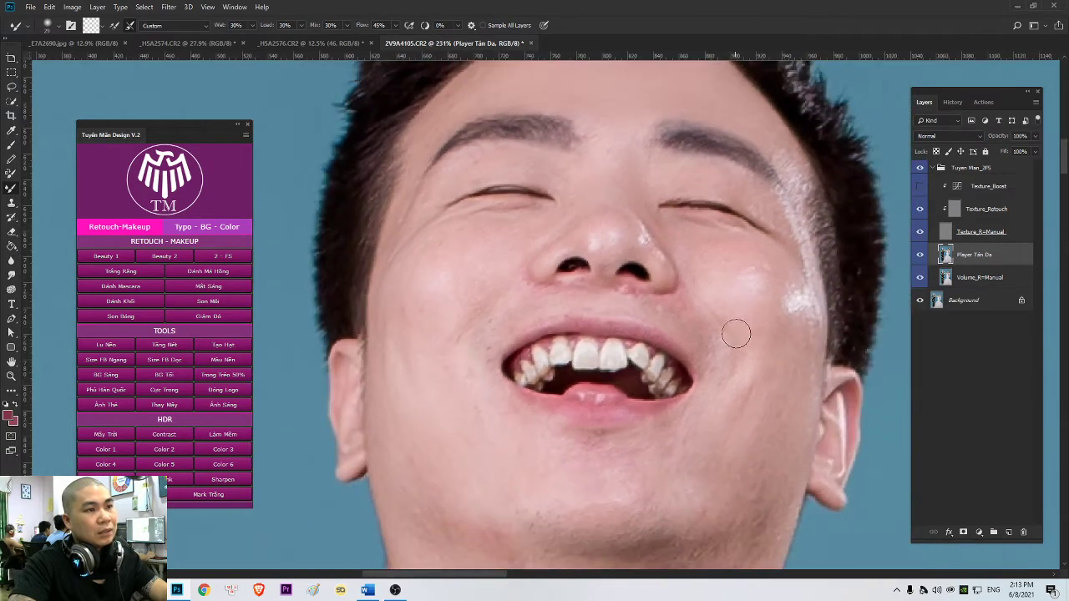
pyautogui.rightClick(734, 313)
pyautogui.click(671, 216)
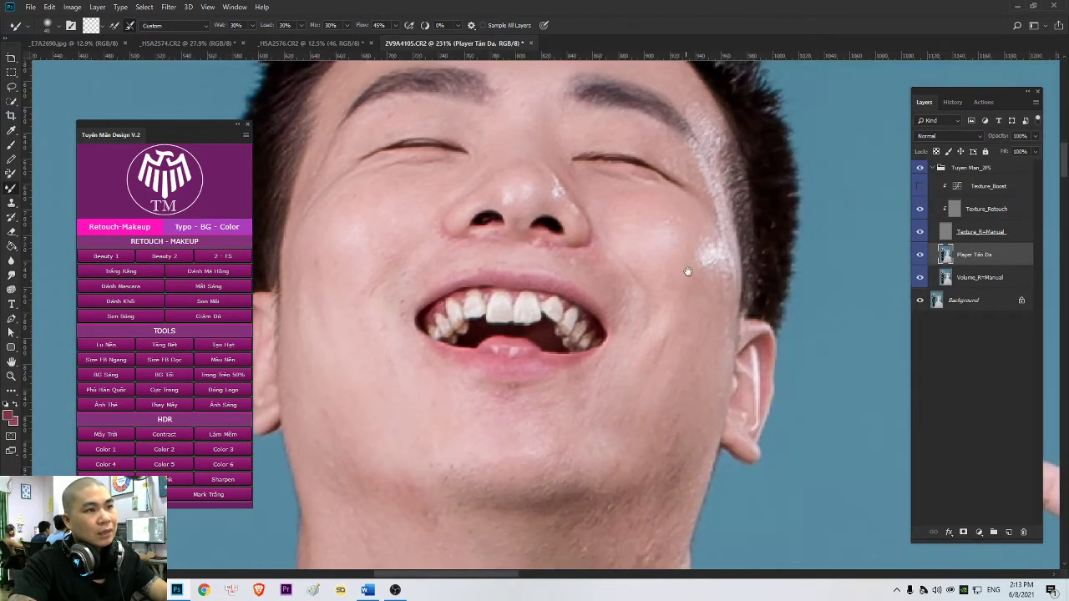
pyautogui.moveTo(688, 272); pyautogui.dragTo(675, 234)
# - Enlarge the Mixer Brush to 66 px and blend the skin on the groom's lower cheek and jaw on the side facing the bride
pyautogui.rightClick(670, 269)
pyautogui.press('Return')
pyautogui.scroll(-1, 704, 275)
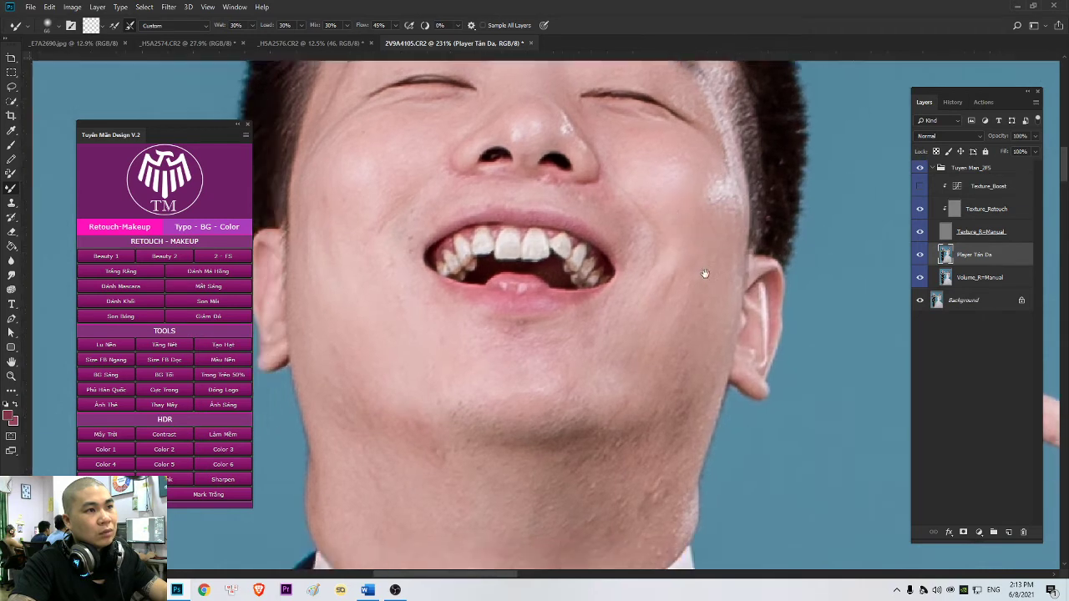
pyautogui.hscroll(-1, 704, 274)
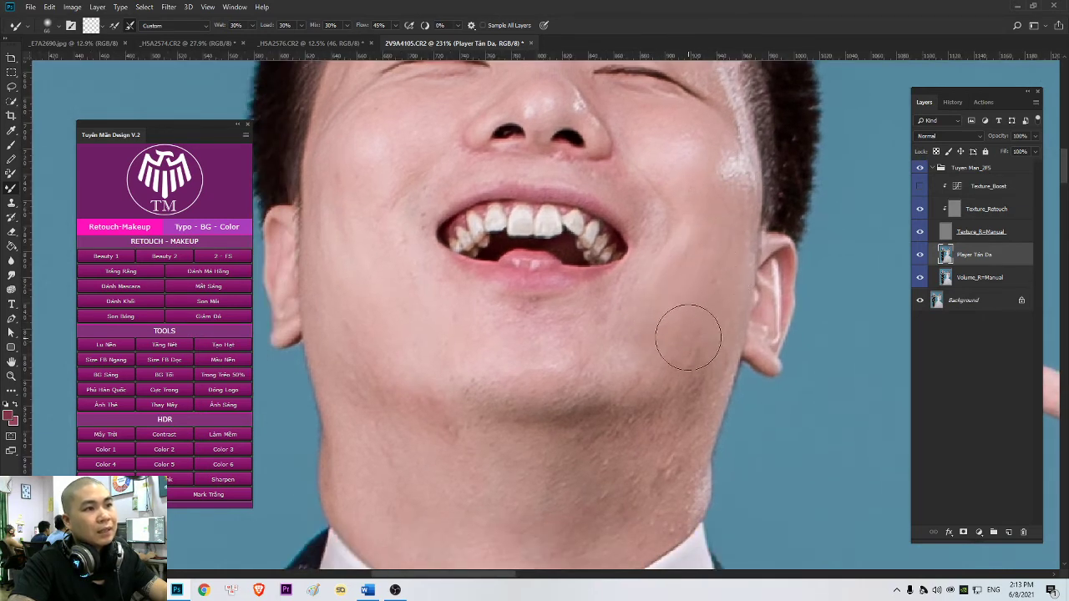
pyautogui.scroll(-1, 659, 353)
pyautogui.hscroll(-1, 685, 342)
pyautogui.hscroll(-1, 673, 317)
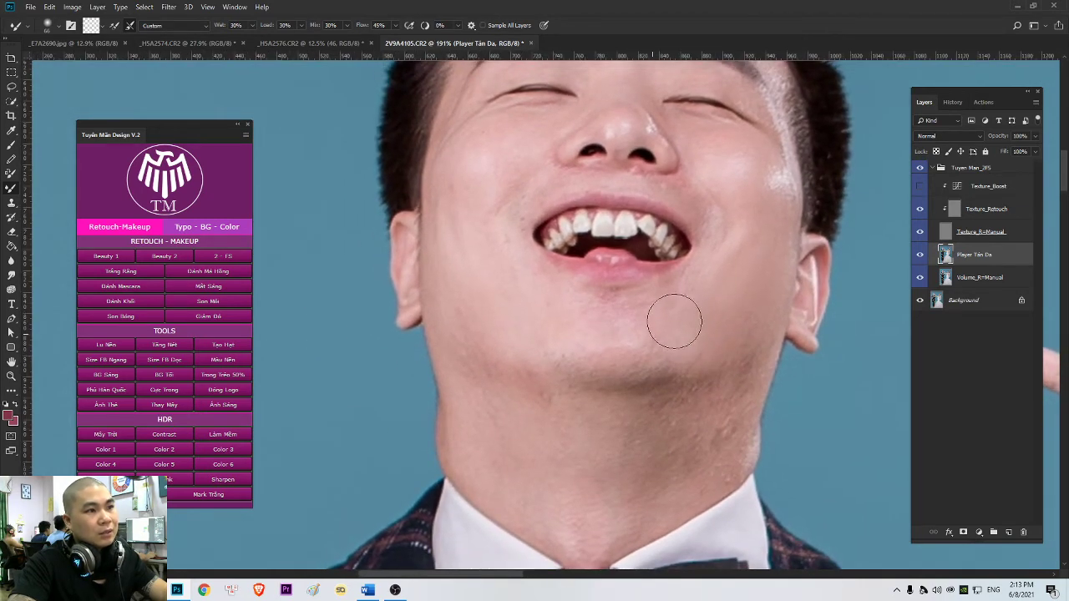
# - Soften the skin on the groom's chin and on his cheek on the side away from the bride with the Mixer Brush
pyautogui.hscroll(-1, 690, 334)
pyautogui.hscroll(-1, 668, 310)
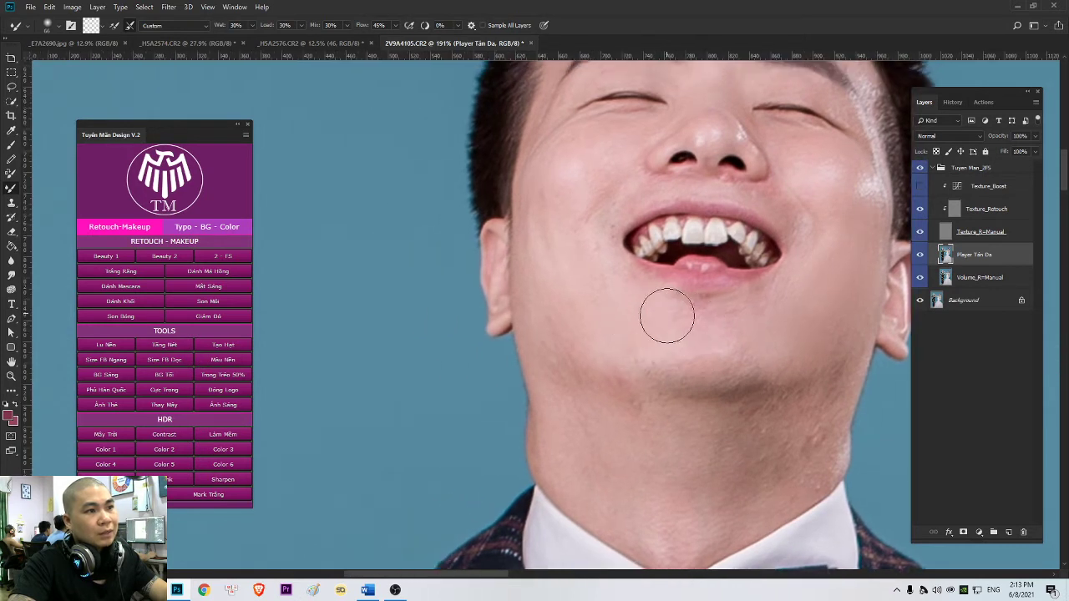
pyautogui.hscroll(-1, 709, 329)
pyautogui.hscroll(-1, 709, 369)
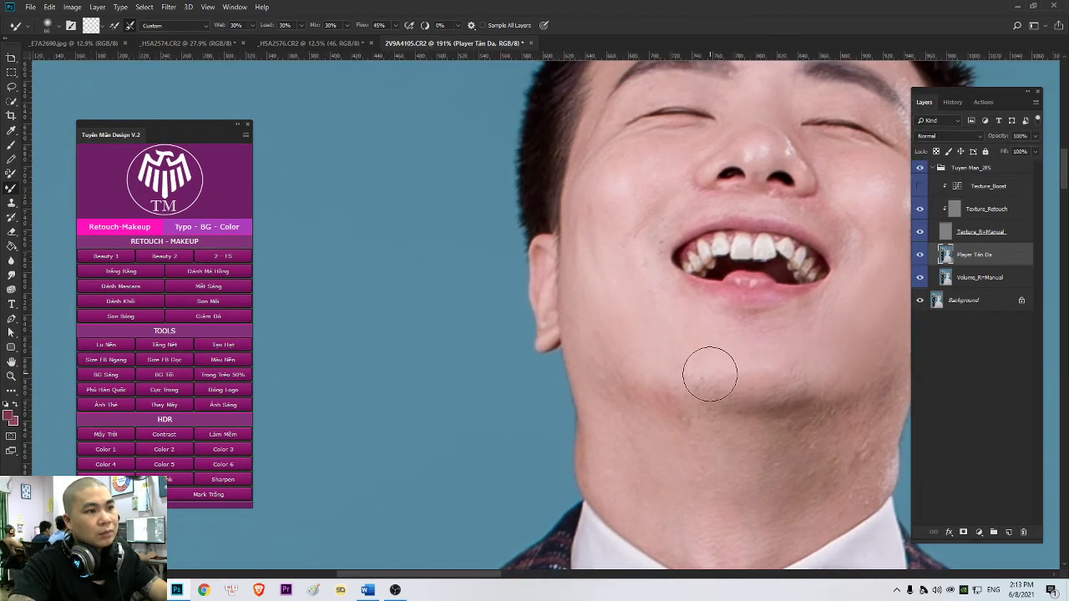
pyautogui.scroll(1, 647, 324)
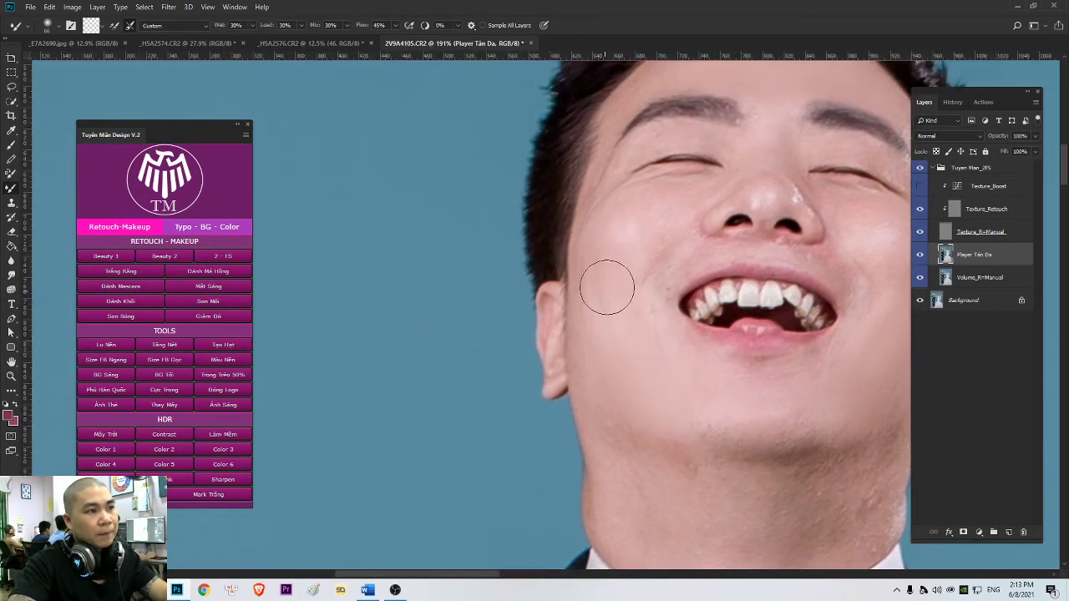
pyautogui.scroll(1, 634, 247)
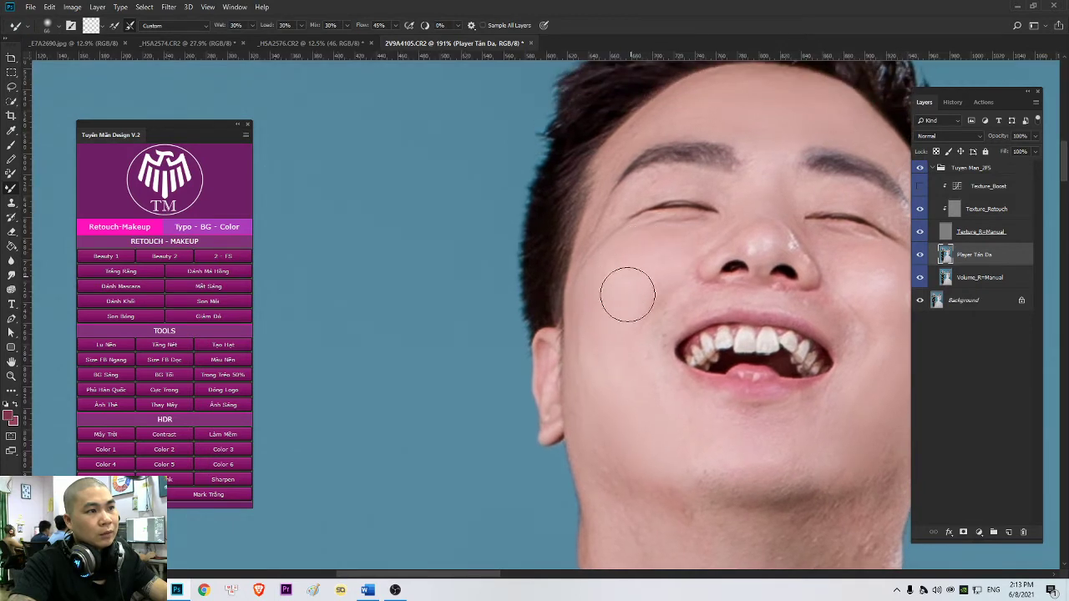
# - Enlarge the Mixer Brush to 84 px and even out the skin tones on the groom's neck above the bow tie
pyautogui.scroll(-1, 607, 300)
pyautogui.scroll(-1, 607, 300)
pyautogui.scroll(-3, 634, 401)
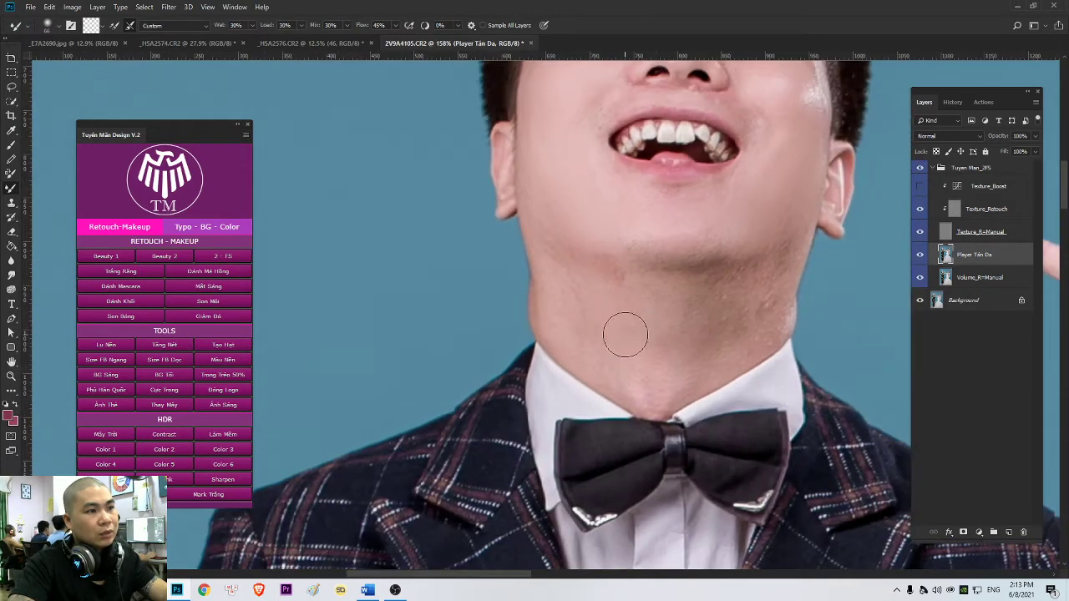
pyautogui.rightClick(630, 337)
pyautogui.click(729, 311)
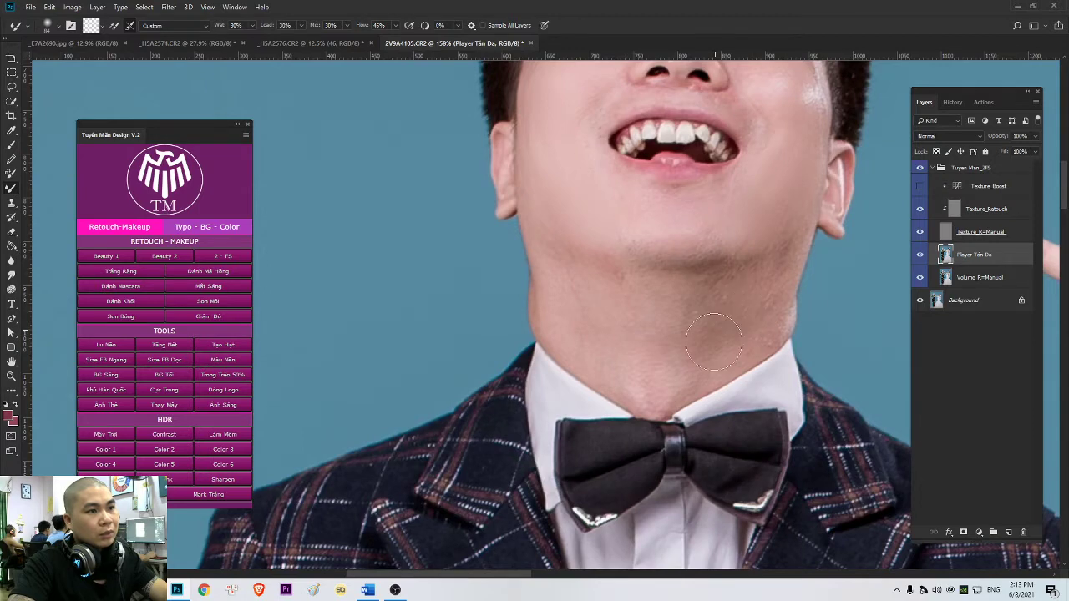
pyautogui.moveTo(714, 342); pyautogui.dragTo(713, 296)
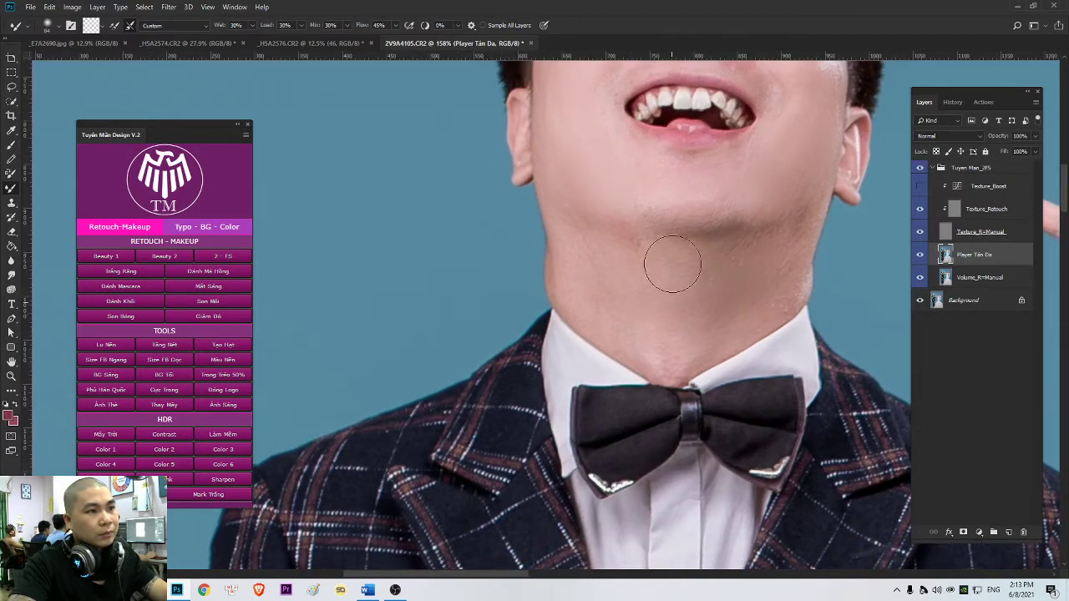
pyautogui.scroll(-3, 618, 250)
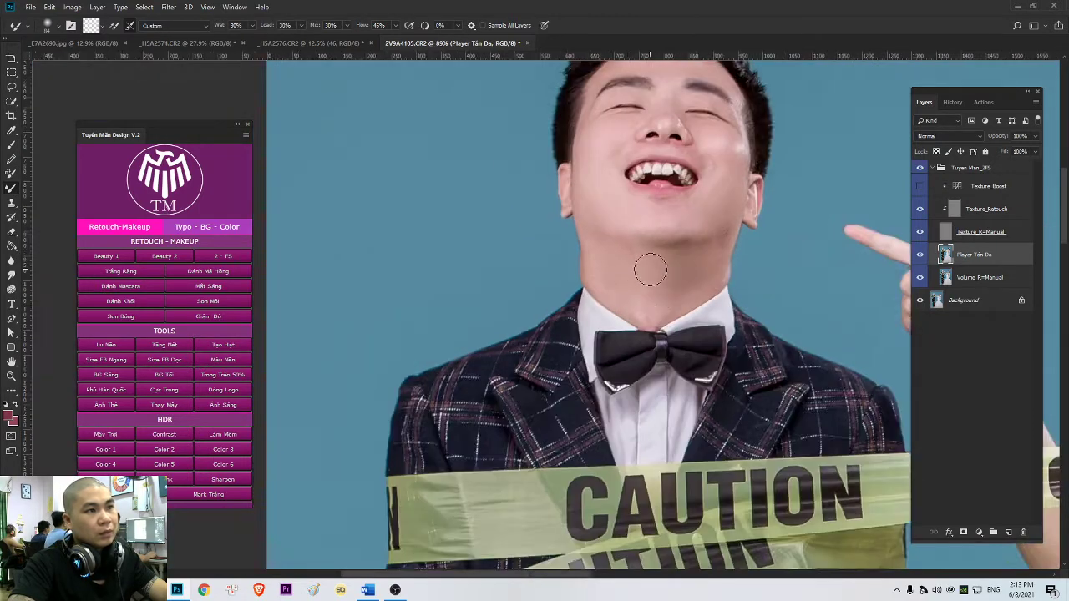
# - Set the Mixer Brush to 95 px and smooth the skin on the bride's forearm and elbow below the tape roll
pyautogui.scroll(-5, 681, 230)
pyautogui.moveTo(835, 351); pyautogui.dragTo(679, 263)
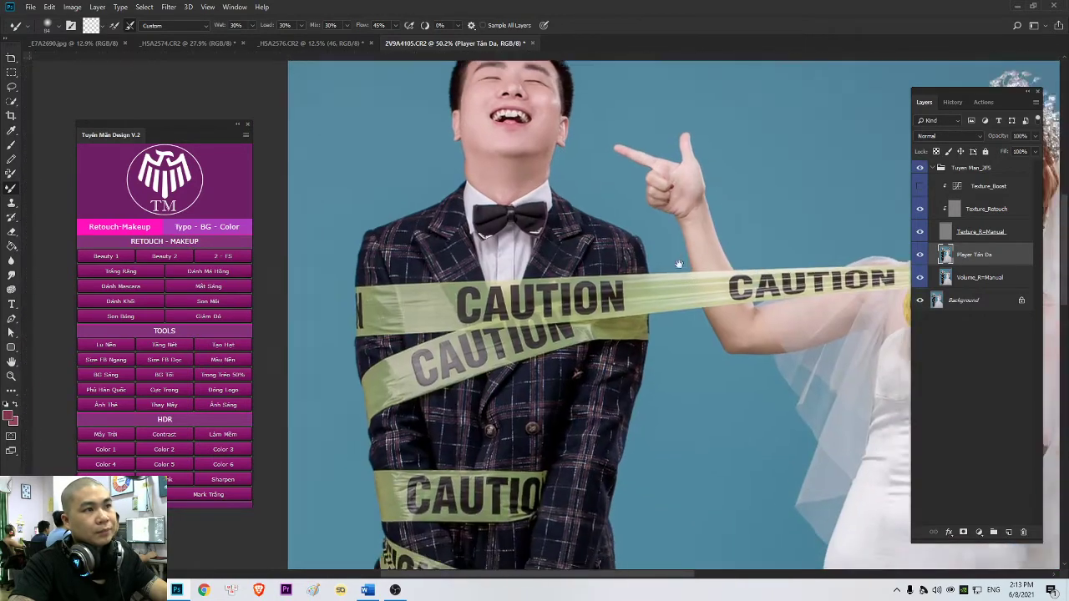
pyautogui.scroll(3, 686, 250)
pyautogui.moveTo(746, 361)
pyautogui.mouseDown()
pyautogui.moveTo(712, 294)
pyautogui.moveTo(433, 349)
pyautogui.mouseUp()
pyautogui.moveTo(778, 419); pyautogui.dragTo(652, 254)
pyautogui.rightClick(646, 282)
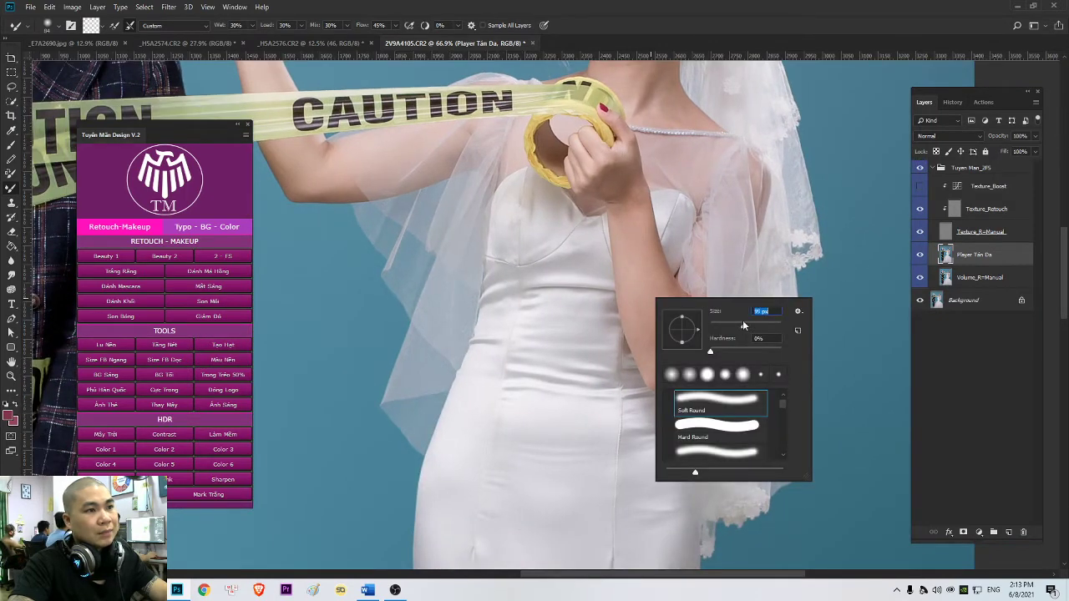
pyautogui.press('Return')
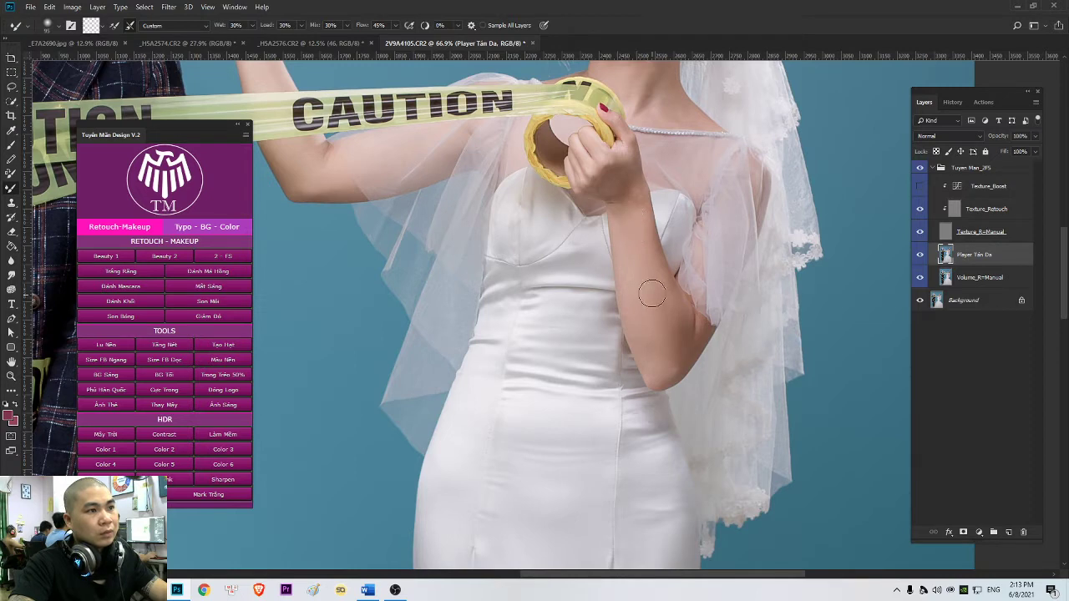
pyautogui.moveTo(679, 334); pyautogui.dragTo(680, 330)
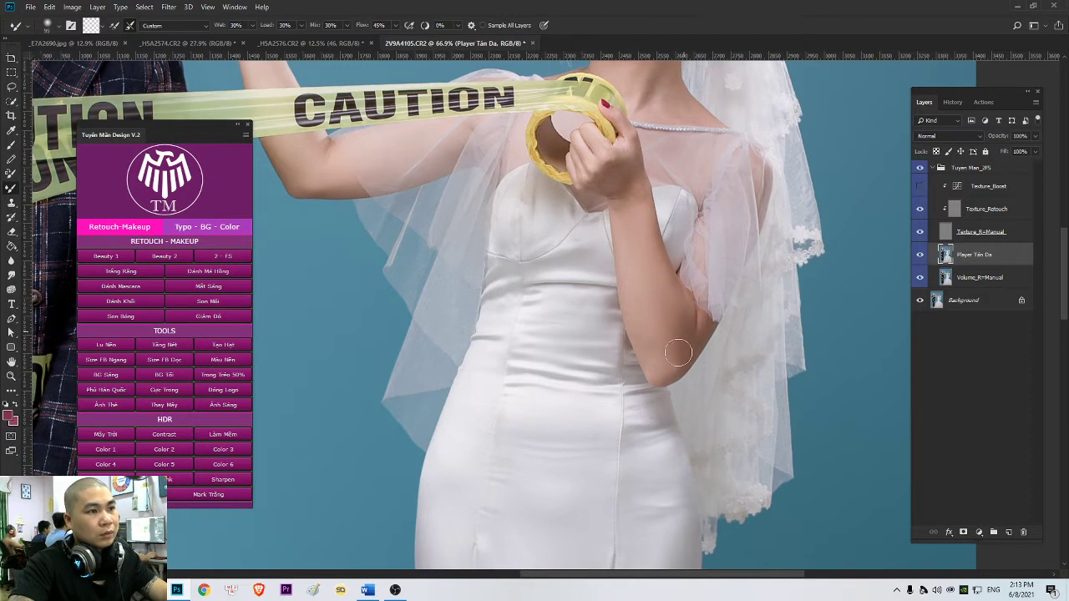
# - Blend the skin on the bride's neck and compare the last stroke by undoing and redoing it
pyautogui.scroll(6, 678, 352)
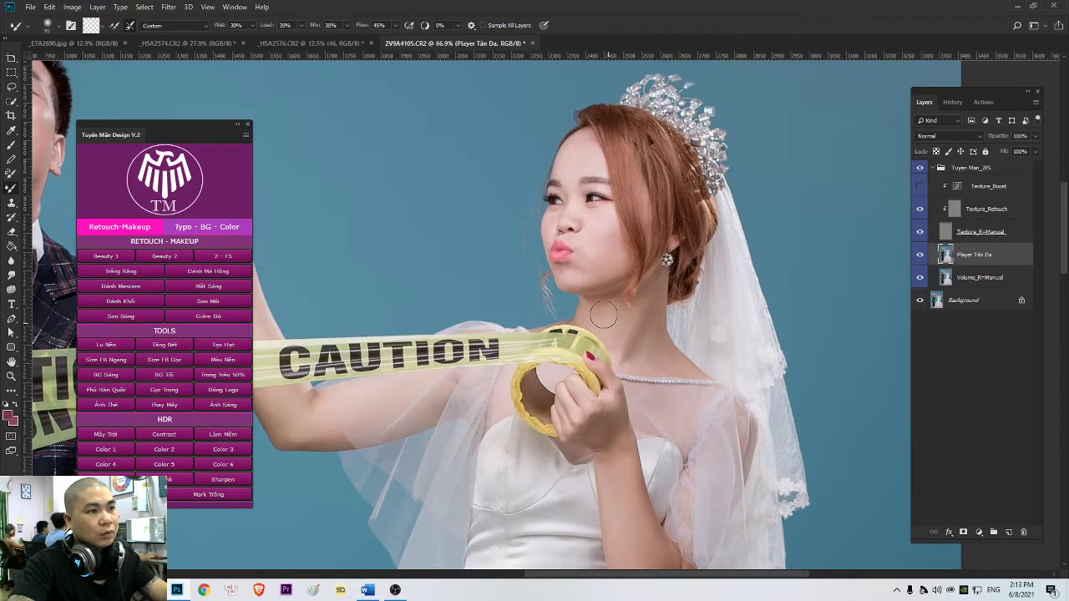
pyautogui.hotkey('ctrl', 'z')
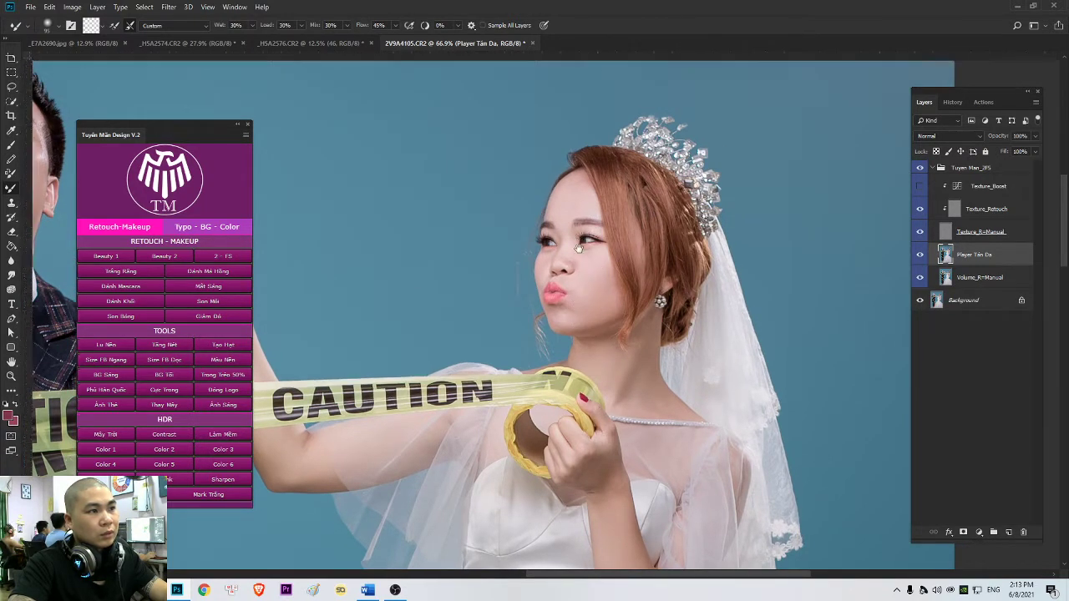
pyautogui.hotkey('ctrl', 'z')
# - Enlarge the Mixer Brush to 177 px and smooth the creases on the lower satin part of the bride's dress
pyautogui.scroll(-6, 585, 244)
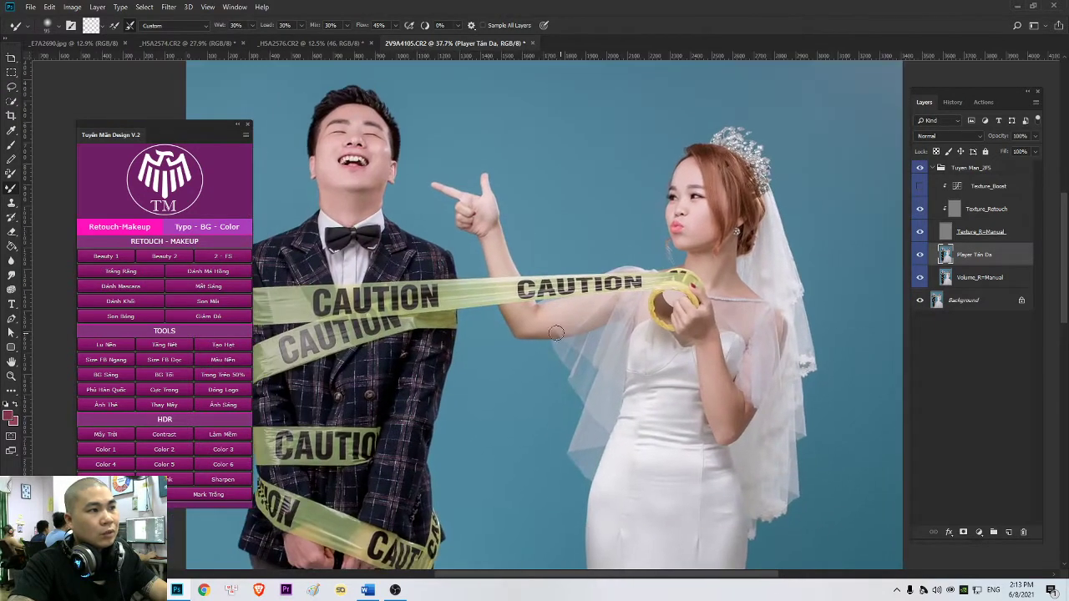
pyautogui.scroll(-5, 529, 325)
pyautogui.hscroll(-3, 434, 322)
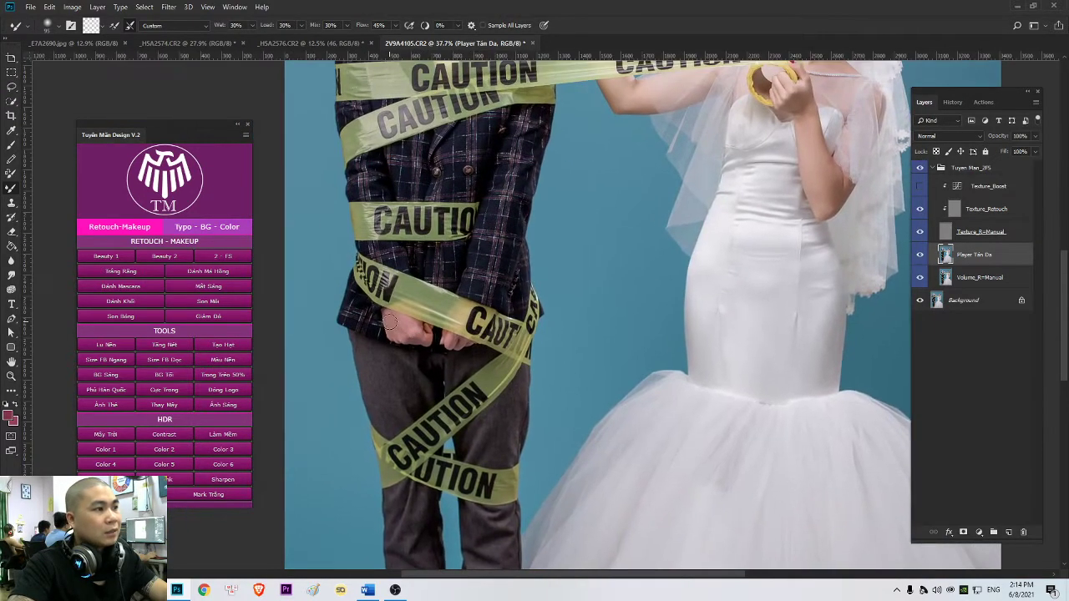
pyautogui.moveTo(653, 337); pyautogui.dragTo(521, 312)
pyautogui.rightClick(602, 308)
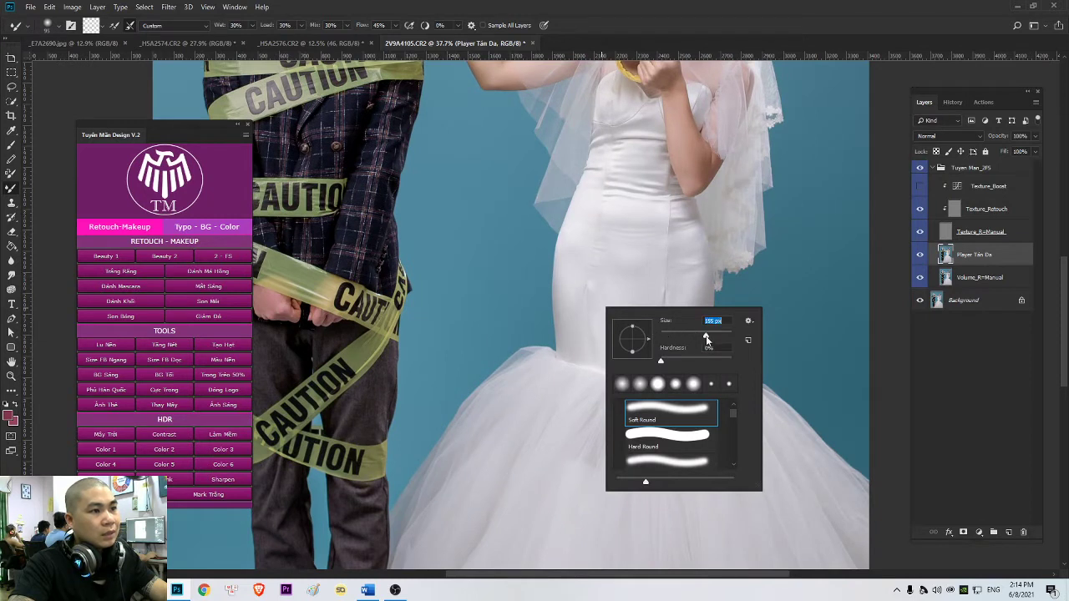
pyautogui.press('Return')
pyautogui.rightClick(626, 272)
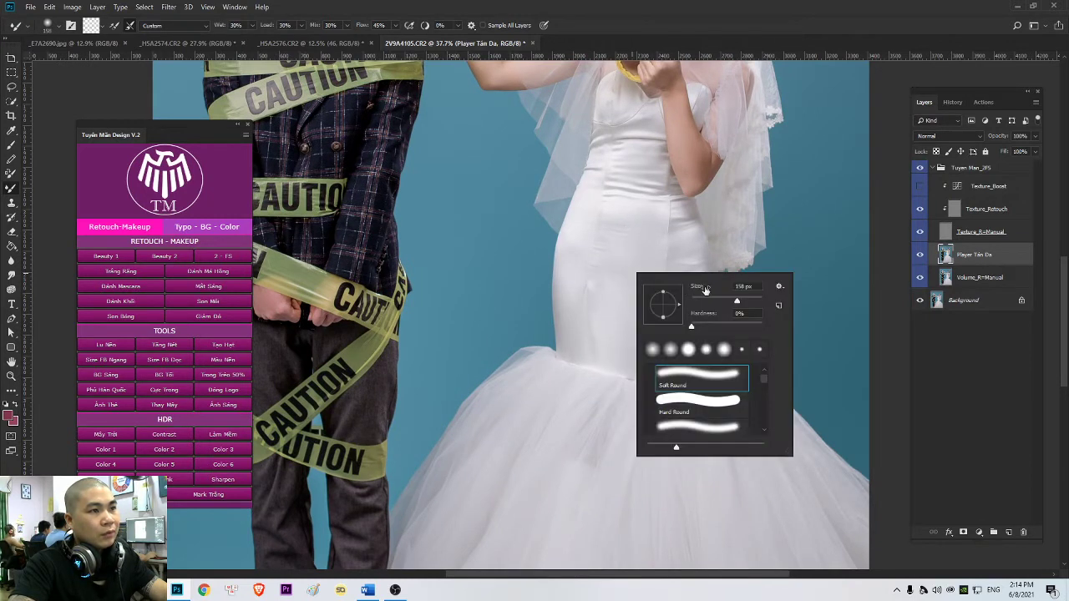
pyautogui.press('Return')
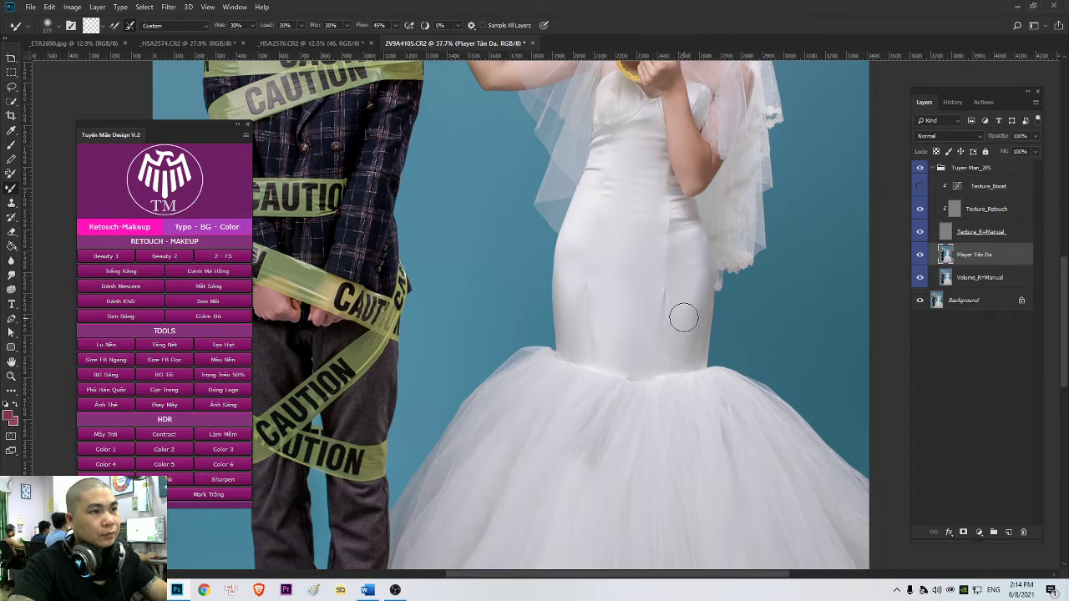
# - Smooth the remaining folds on the hips, waist and bodice of the bride's dress with the 177 px Mixer Brush
pyautogui.rightClick(680, 244)
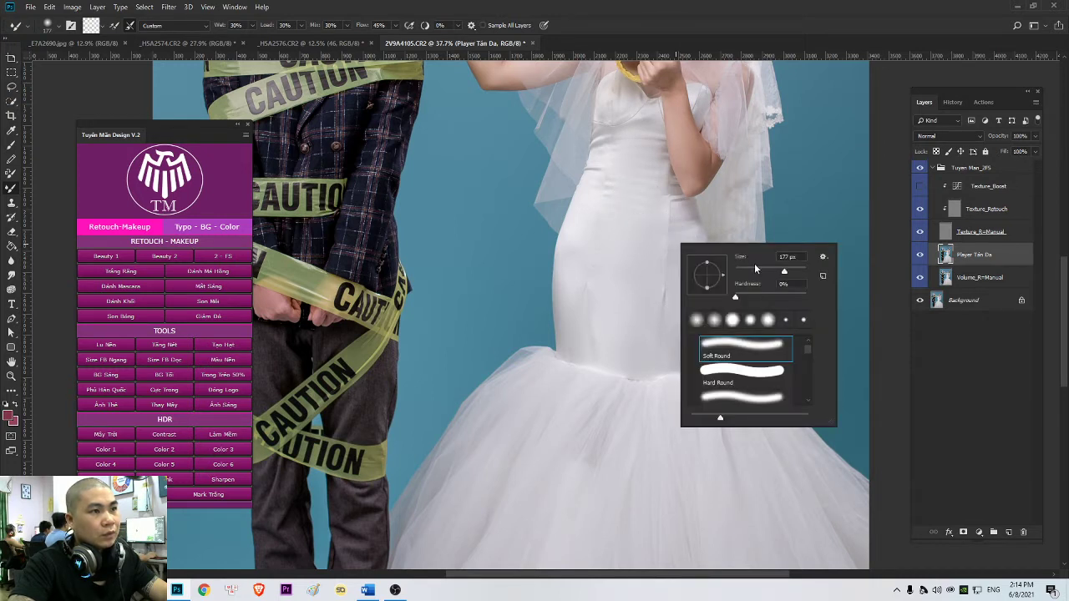
pyautogui.click(685, 223)
pyautogui.moveTo(583, 264); pyautogui.dragTo(594, 259)
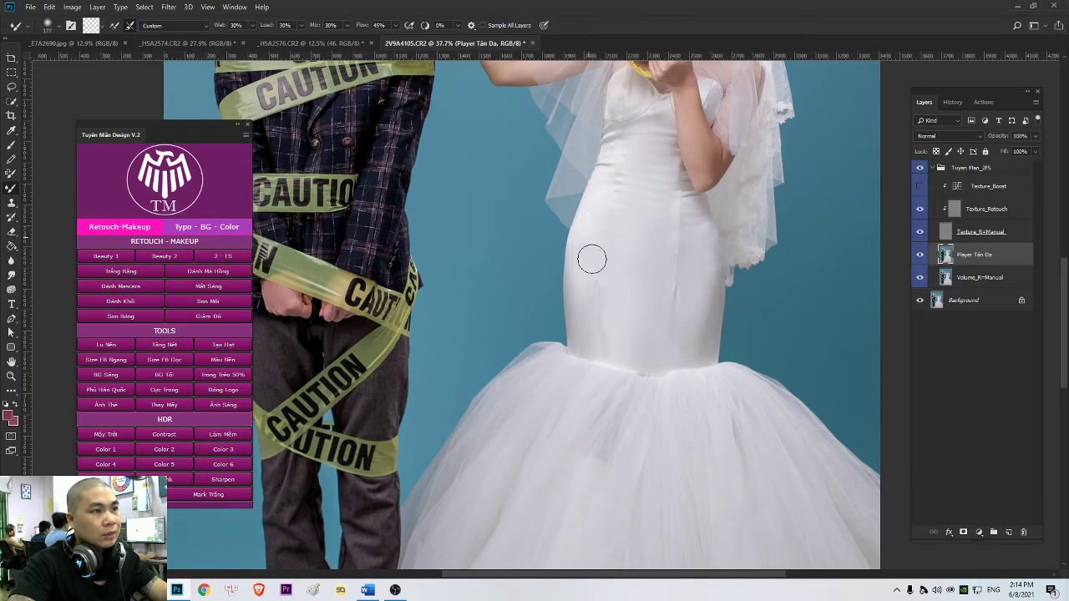
pyautogui.scroll(3, 625, 172)
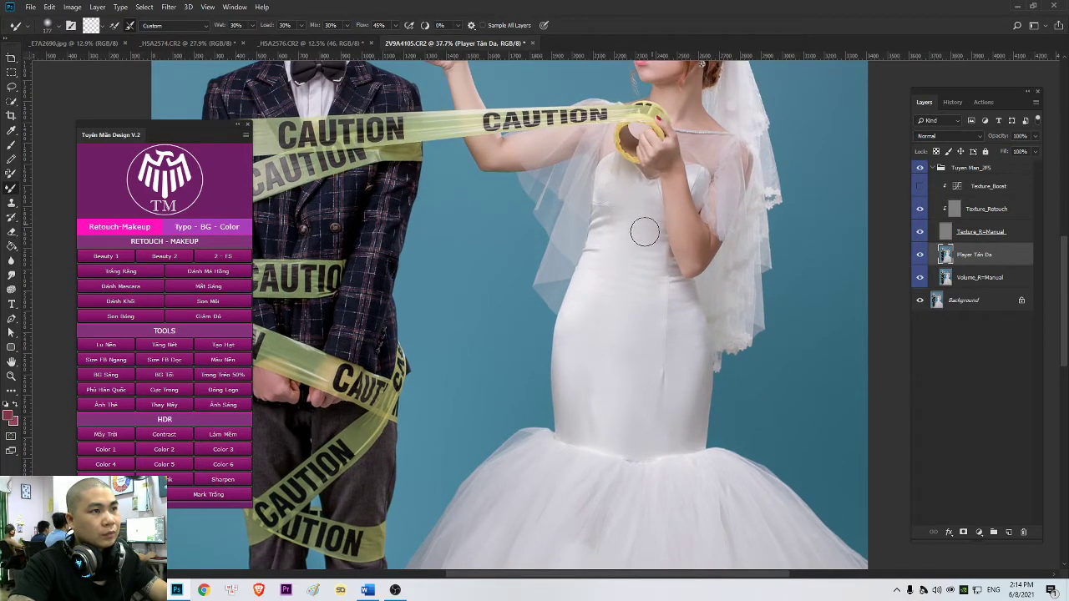
pyautogui.scroll(1, 644, 232)
# - Merge the visible retouching layers into the background and delete the leftover layer
pyautogui.moveTo(639, 270); pyautogui.dragTo(614, 384)
pyautogui.moveTo(476, 180); pyautogui.dragTo(513, 230)
pyautogui.moveTo(513, 230); pyautogui.dragTo(540, 270)
pyautogui.scroll(-2, 593, 290)
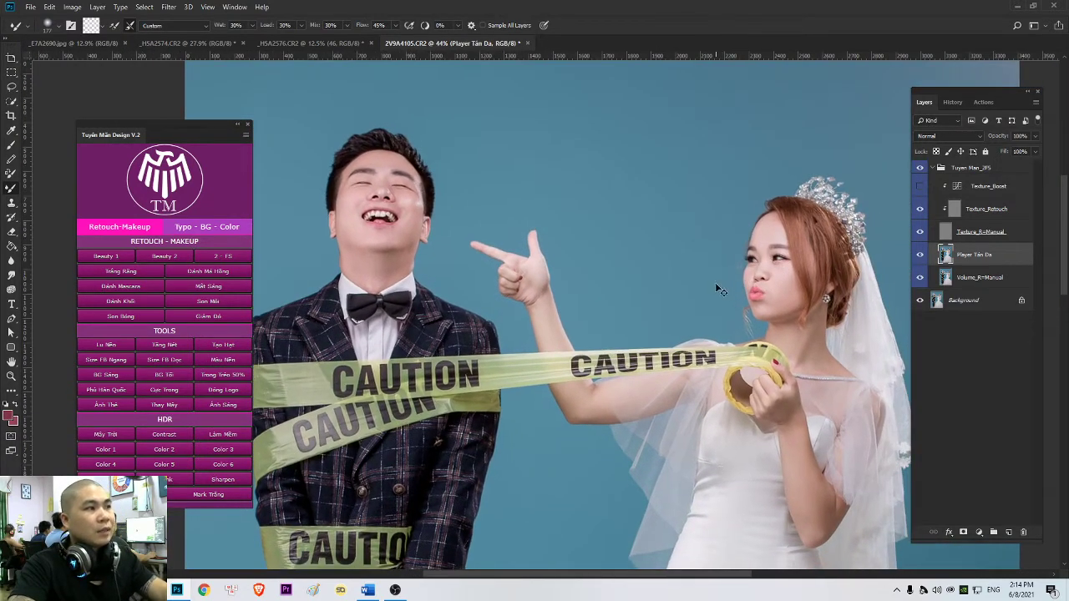
pyautogui.click(978, 176)
pyautogui.press('Delete')
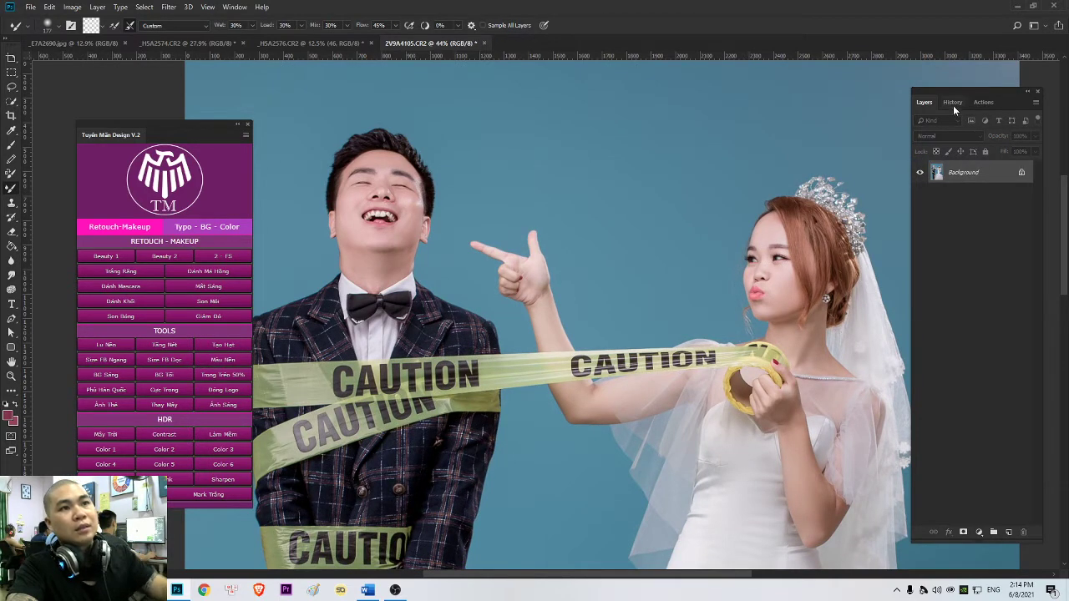
# - Compare the retouched couple with the original 2V9A4105.CR2 history snapshot and return to the finished state
pyautogui.click(953, 102)
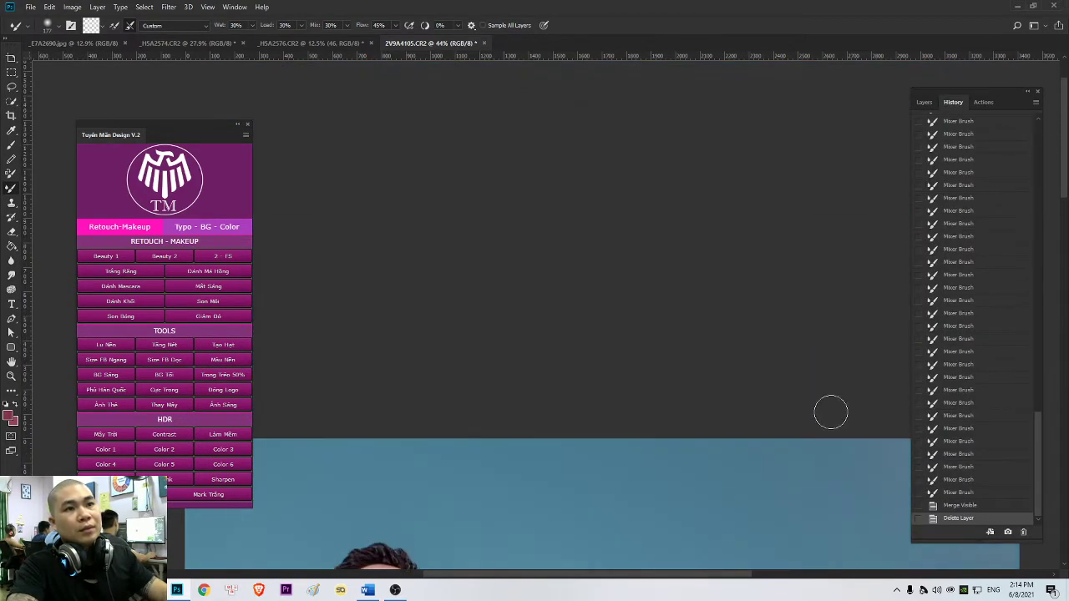
pyautogui.scroll(-5, 693, 412)
pyautogui.moveTo(689, 401); pyautogui.dragTo(655, 204)
pyautogui.scroll(5, 618, 256)
pyautogui.moveTo(597, 334); pyautogui.dragTo(599, 224)
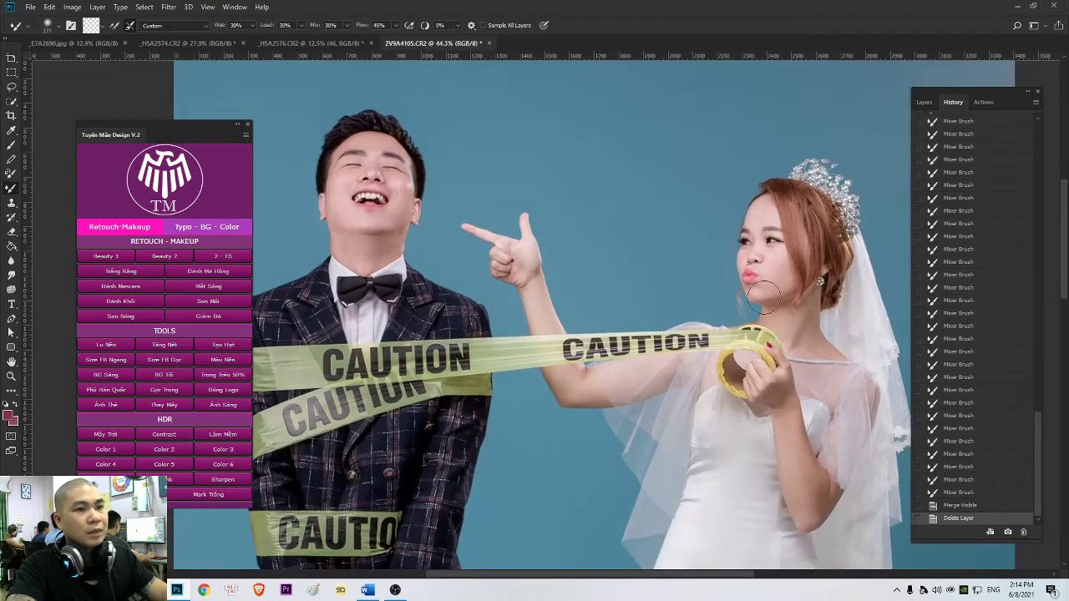
pyautogui.moveTo(1040, 460); pyautogui.dragTo(1019, 138)
pyautogui.click(984, 127)
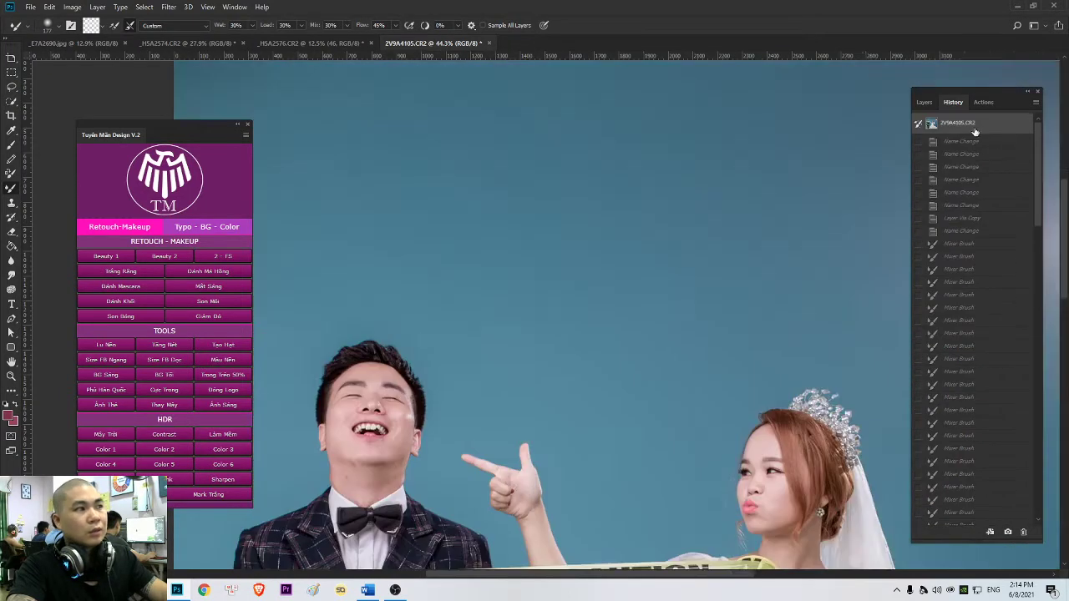
pyautogui.scroll(2, 658, 249)
pyautogui.moveTo(637, 460); pyautogui.dragTo(642, 303)
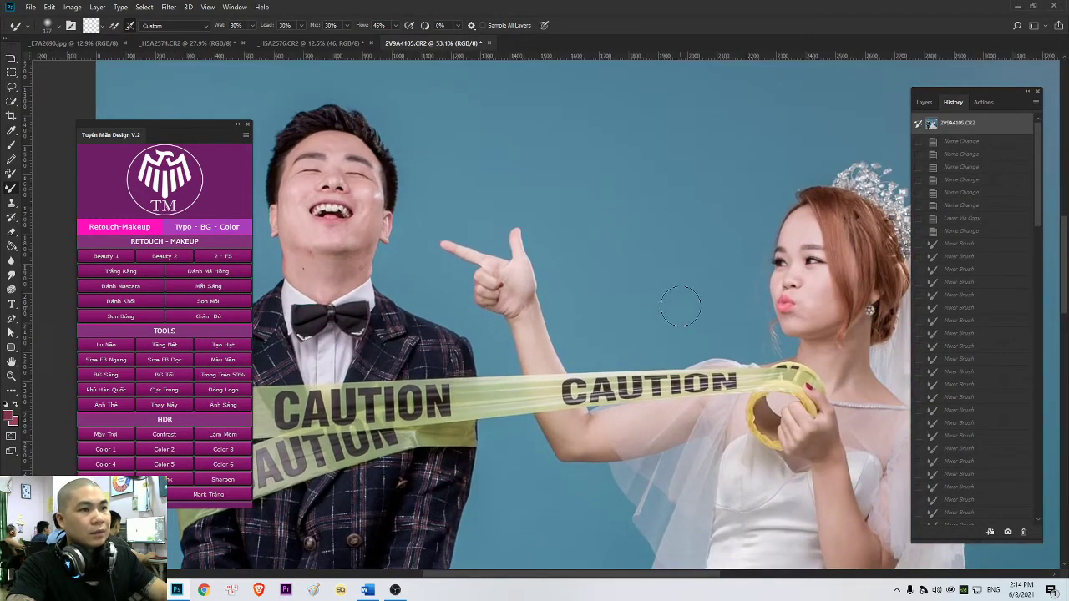
pyautogui.hotkey('ctrl', 'z')
pyautogui.scroll(5, 710, 331)
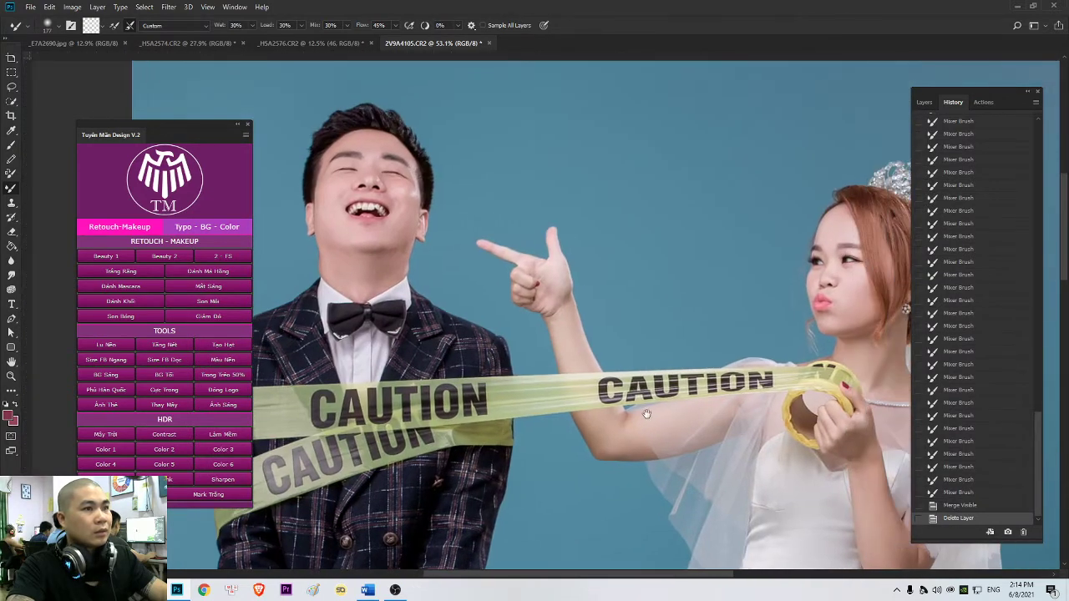
# - Switch repeatedly between the first Name Change history state and the finished retouch to compare the couple's skin before and after
pyautogui.moveTo(1040, 460); pyautogui.dragTo(1063, 161)
pyautogui.click(965, 145)
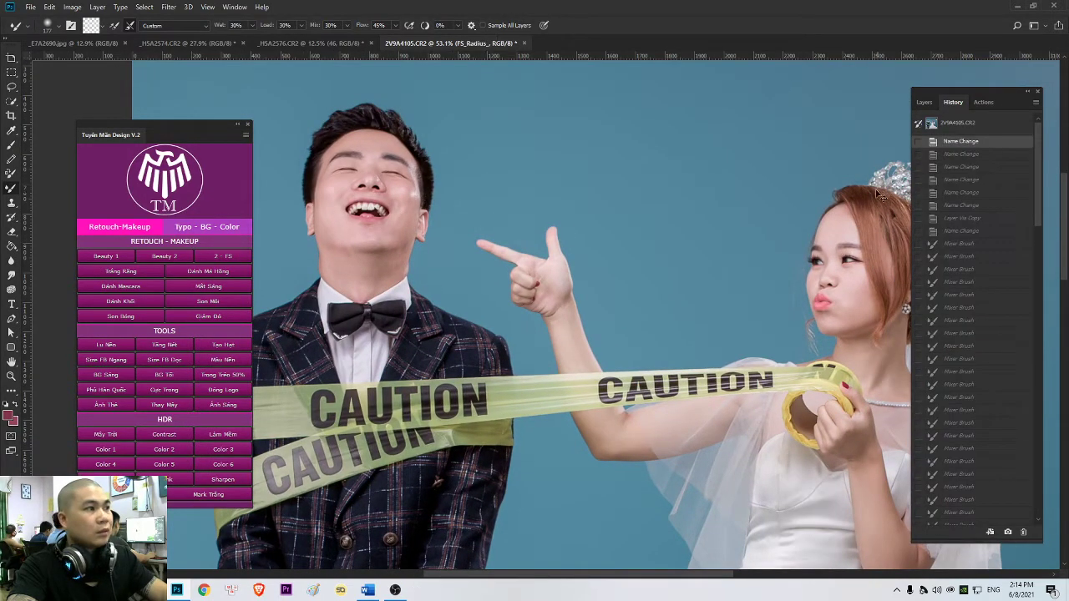
pyautogui.hotkey('ctrl', 'z')
pyautogui.moveTo(772, 307); pyautogui.dragTo(687, 309)
pyautogui.hotkey('ctrl', 'z')
pyautogui.hotkey('ctrl', 'z')
pyautogui.hscroll(-2, 743, 319)
pyautogui.hotkey('ctrl', 'z')
pyautogui.hotkey('ctrl', 'z')
pyautogui.scroll(-2, 746, 320)
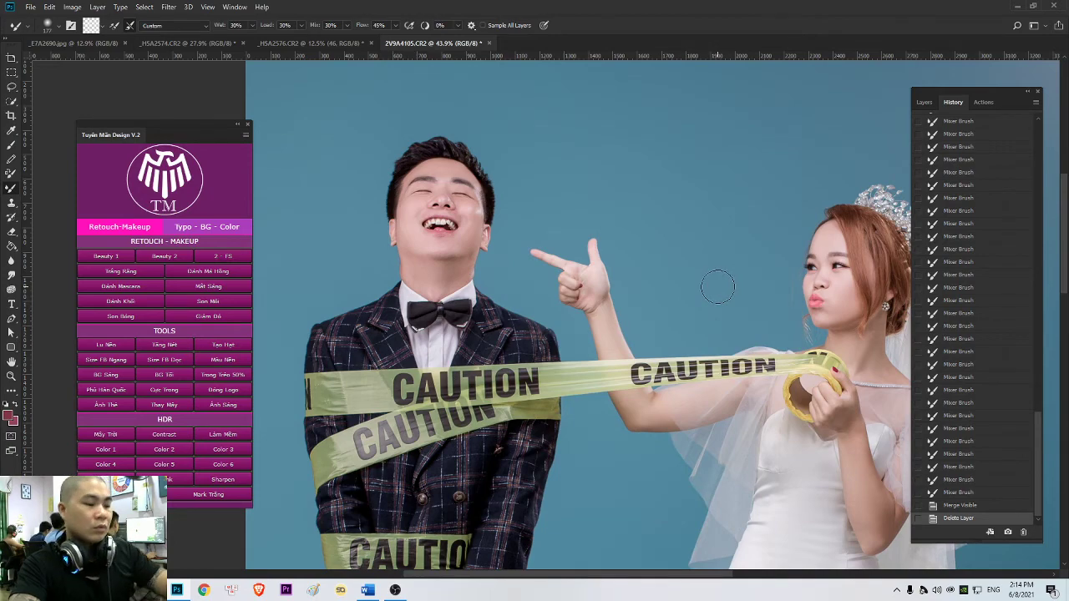
# - Open 33.jpg from the Retouch da folder inside 11.TikTok on drive G, previewing the portrait before loading it
pyautogui.hotkey('ctrl', 'o')
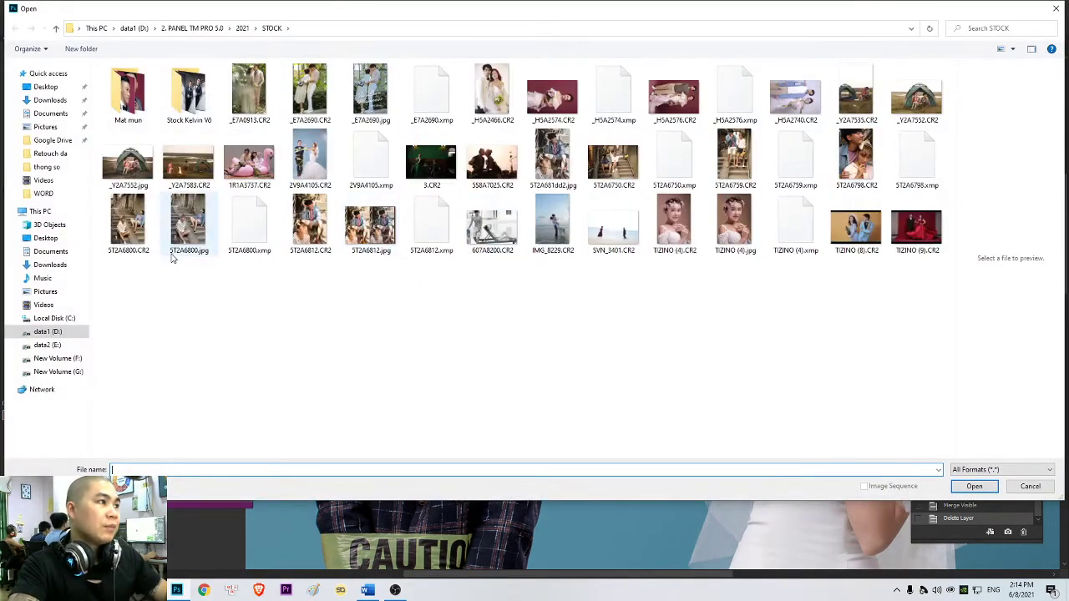
pyautogui.click(59, 371)
pyautogui.doubleClick(736, 98)
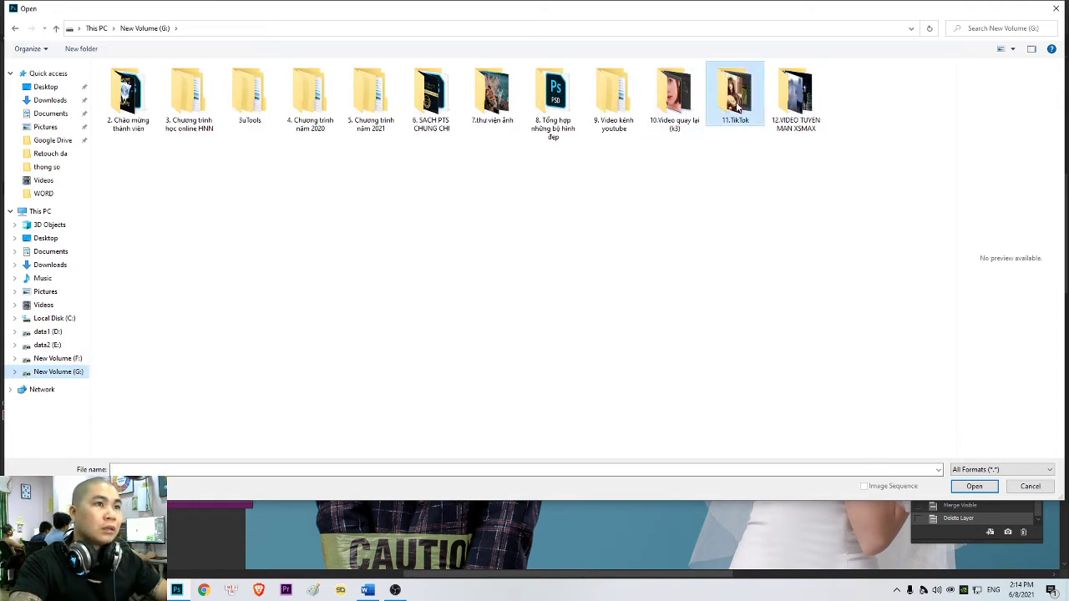
pyautogui.doubleClick(451, 103)
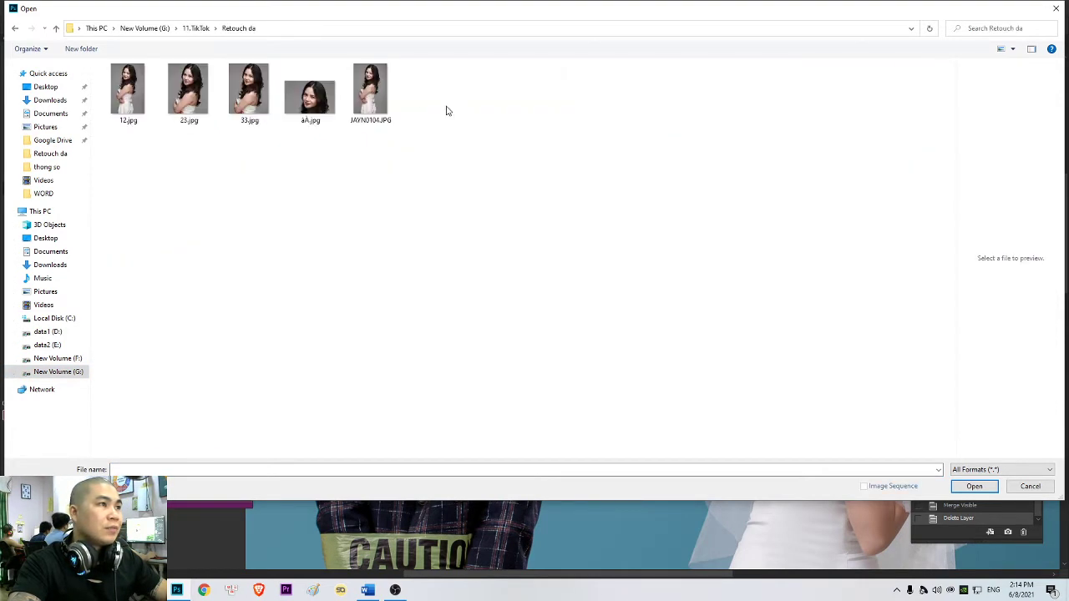
pyautogui.rightClick(200, 117)
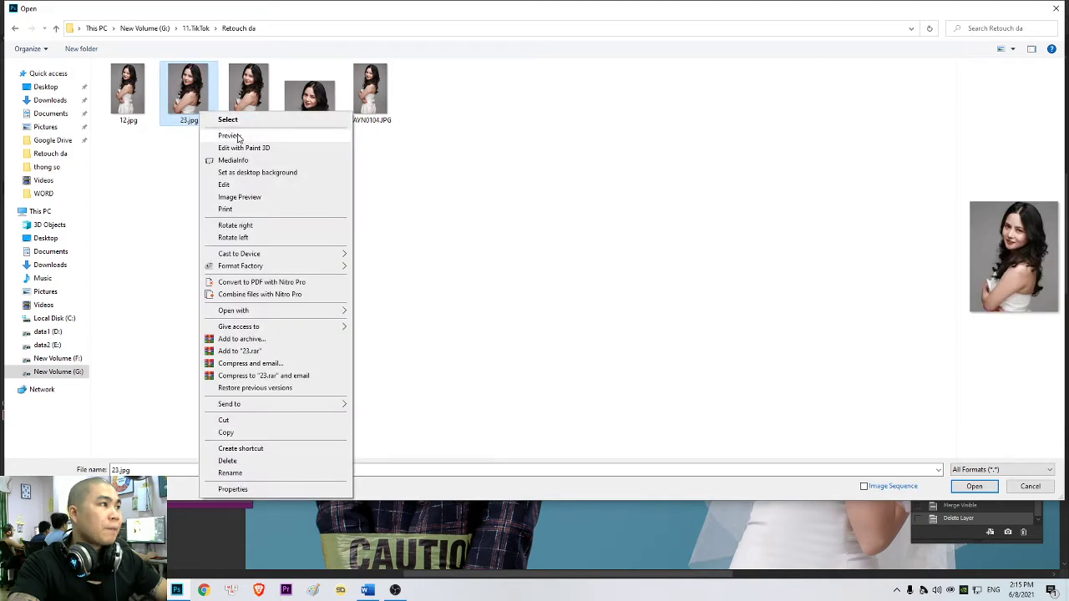
pyautogui.click(349, 138)
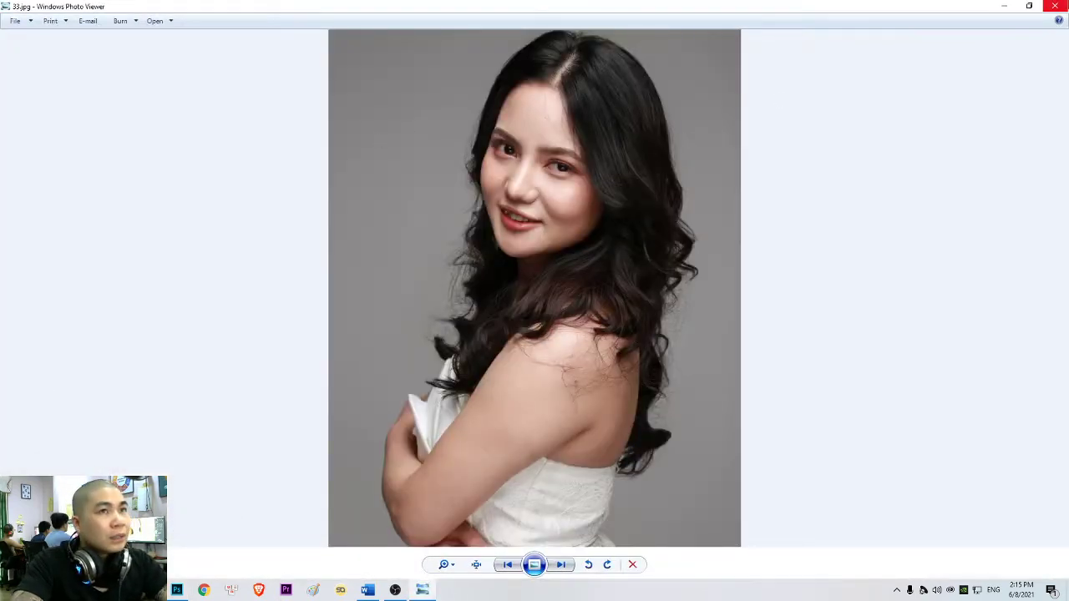
pyautogui.click(1054, 6)
pyautogui.doubleClick(250, 92)
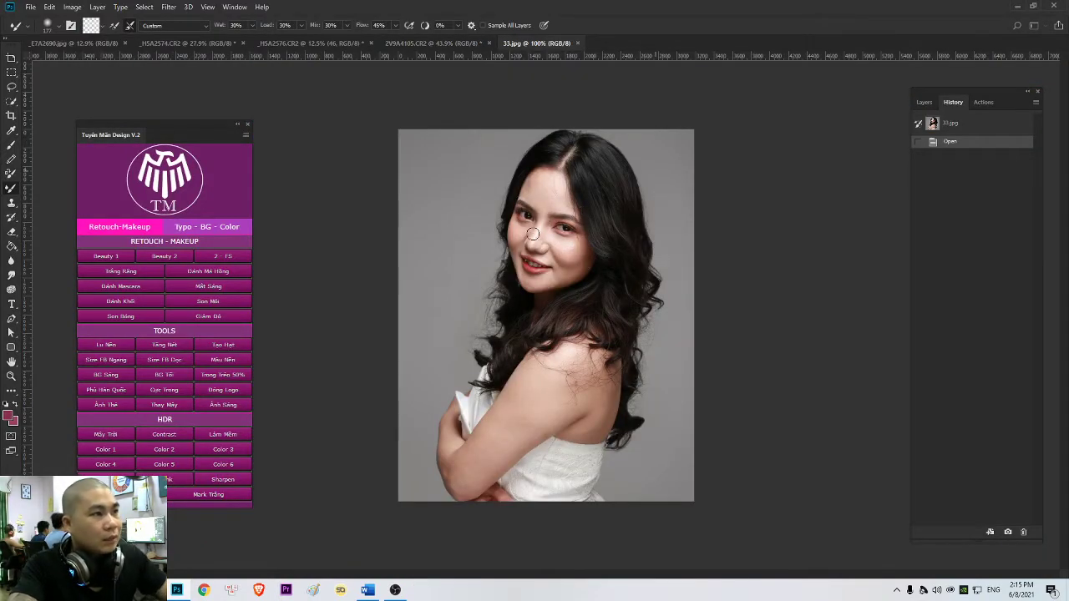
# - Examine the woman's facial skin, hair and shoulder up close and at full view
pyautogui.click(582, 229)
pyautogui.scroll(3, 586, 234)
pyautogui.hotkey('ctrl', 'z')
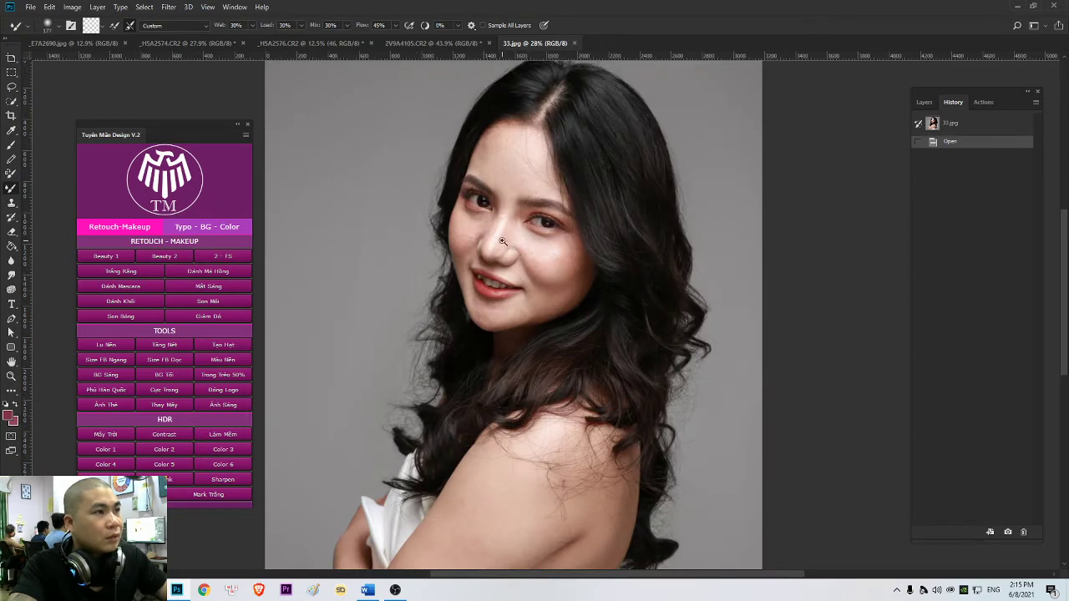
pyautogui.scroll(3, 506, 243)
pyautogui.moveTo(506, 243); pyautogui.dragTo(653, 315)
pyautogui.scroll(-5, 659, 317)
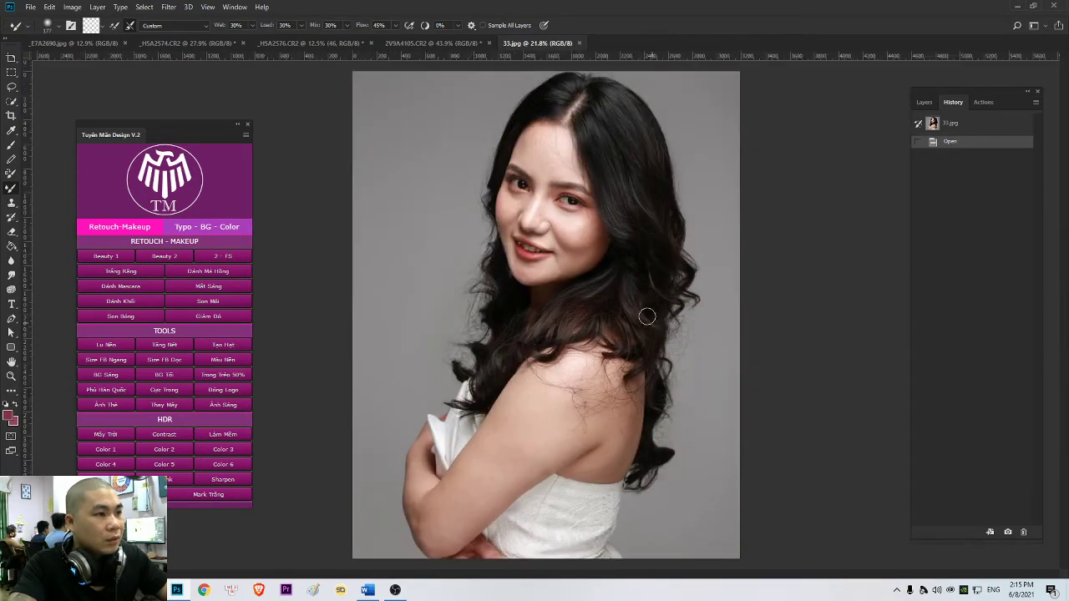
pyautogui.scroll(4, 627, 315)
pyautogui.moveTo(571, 288); pyautogui.dragTo(605, 363)
pyautogui.scroll(-2, 589, 316)
# - Lasso loosely around the woman's face, apply Retouch4me Heal at sensitivity 100, and deselect
pyautogui.press('l')
pyautogui.moveTo(498, 332)
pyautogui.mouseDown()
pyautogui.moveTo(645, 248)
pyautogui.moveTo(500, 303)
pyautogui.mouseUp()
pyautogui.scroll(2, 560, 297)
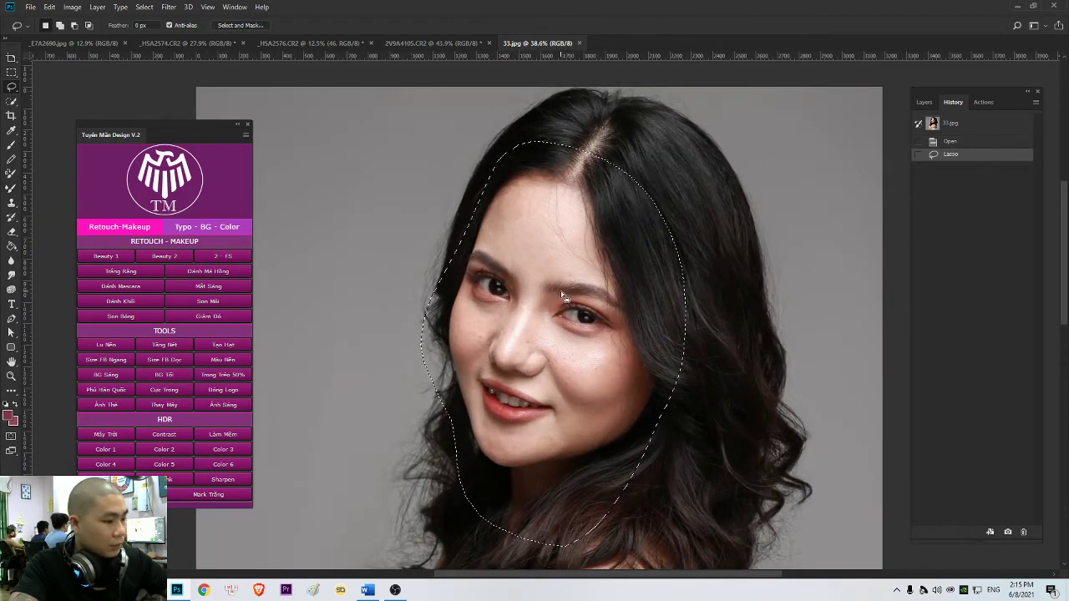
pyautogui.hotkey('ctrl', 'alt', 'f')
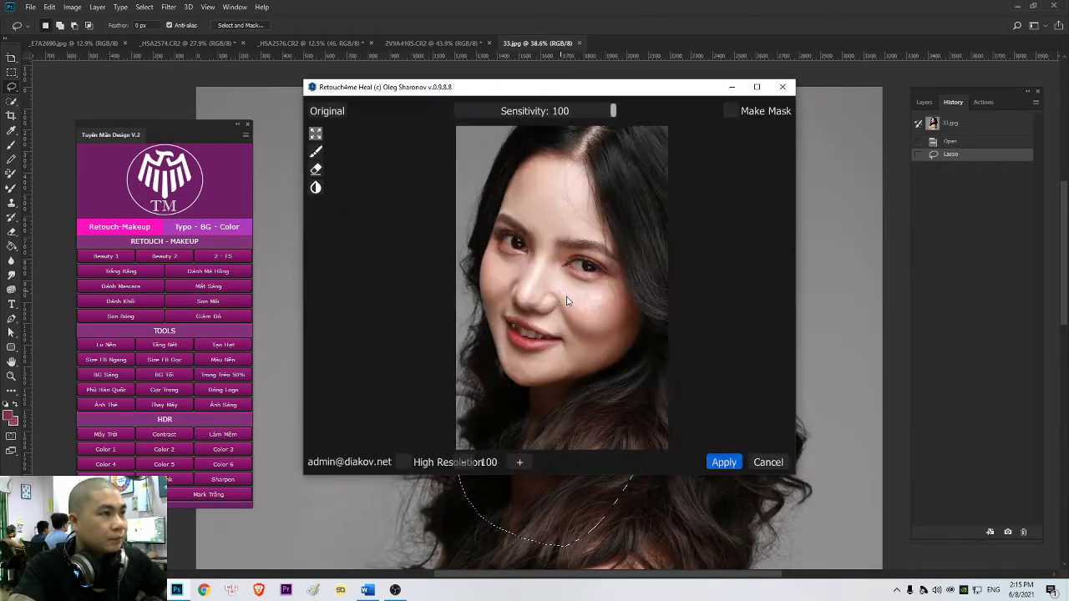
pyautogui.press('Return')
pyautogui.press('Return')
pyautogui.hotkey('ctrl', 'd')
# - Run the 2 - FS frequency separation action and smooth the forehead on Player Tán Da with a 199 px Mixer Brush
pyautogui.scroll(1, 587, 338)
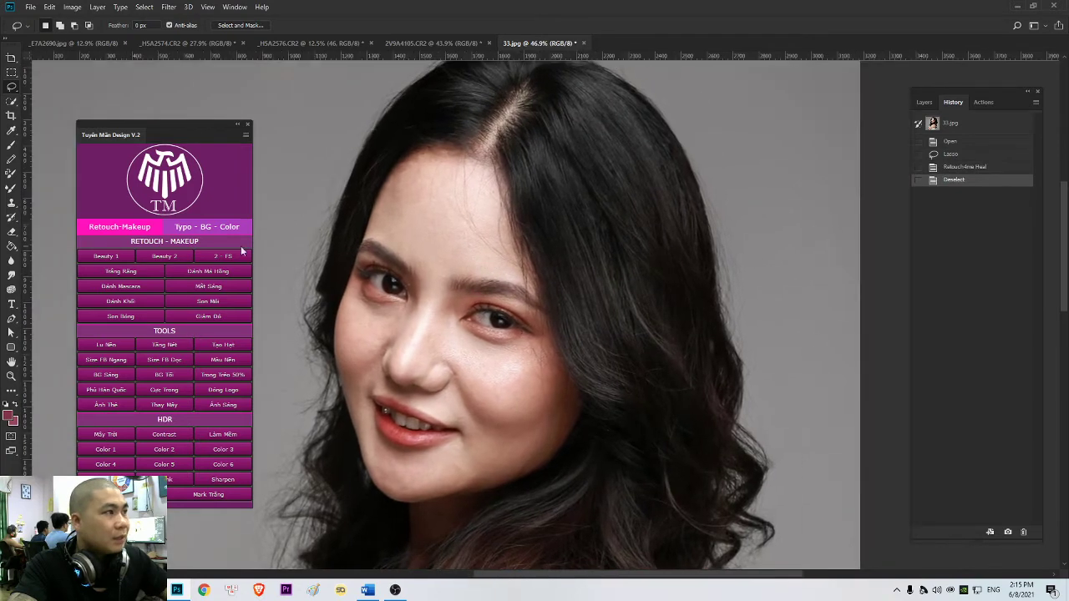
pyautogui.click(239, 252)
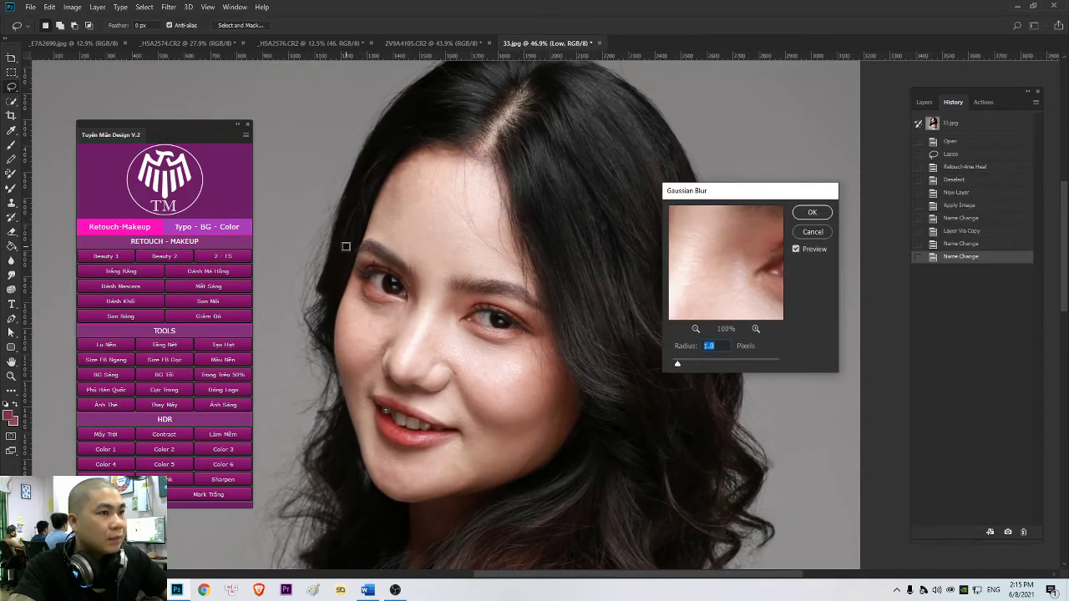
pyautogui.scroll(3, 432, 231)
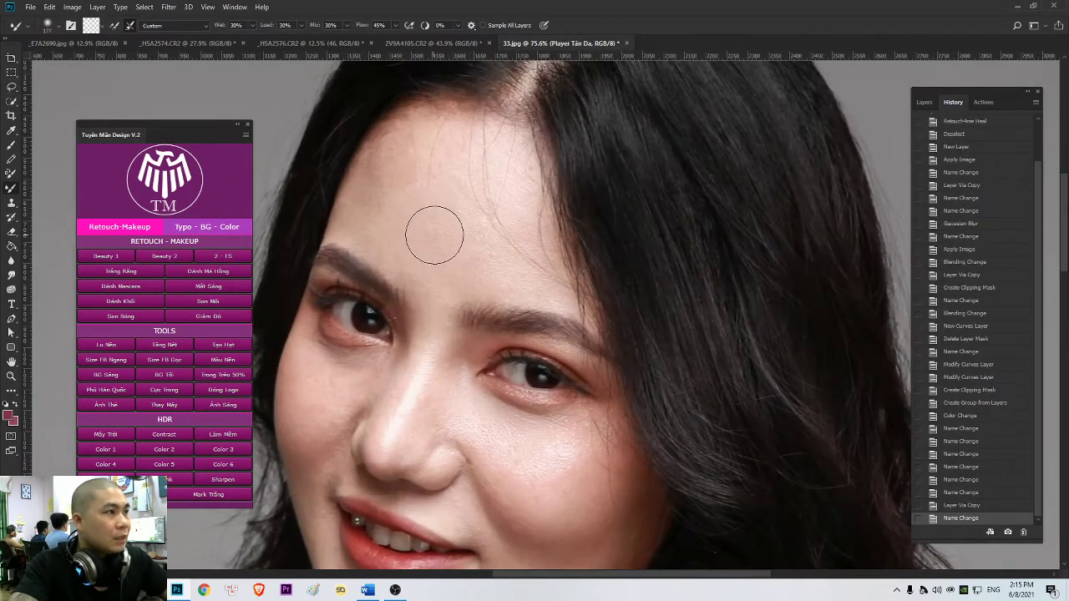
pyautogui.rightClick(428, 268)
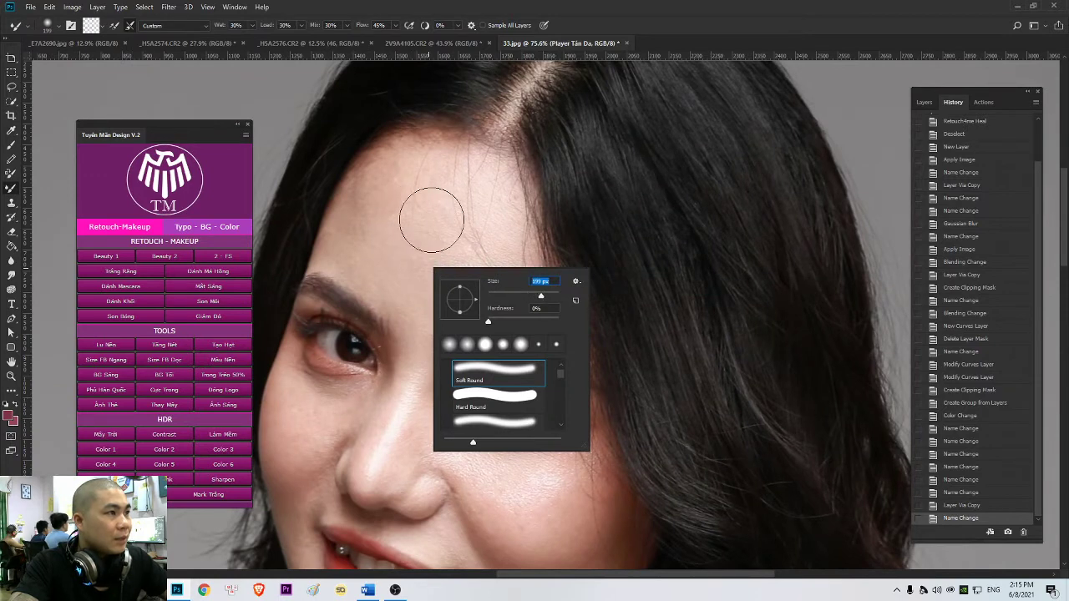
pyautogui.click(380, 221)
pyautogui.moveTo(465, 241); pyautogui.dragTo(429, 214)
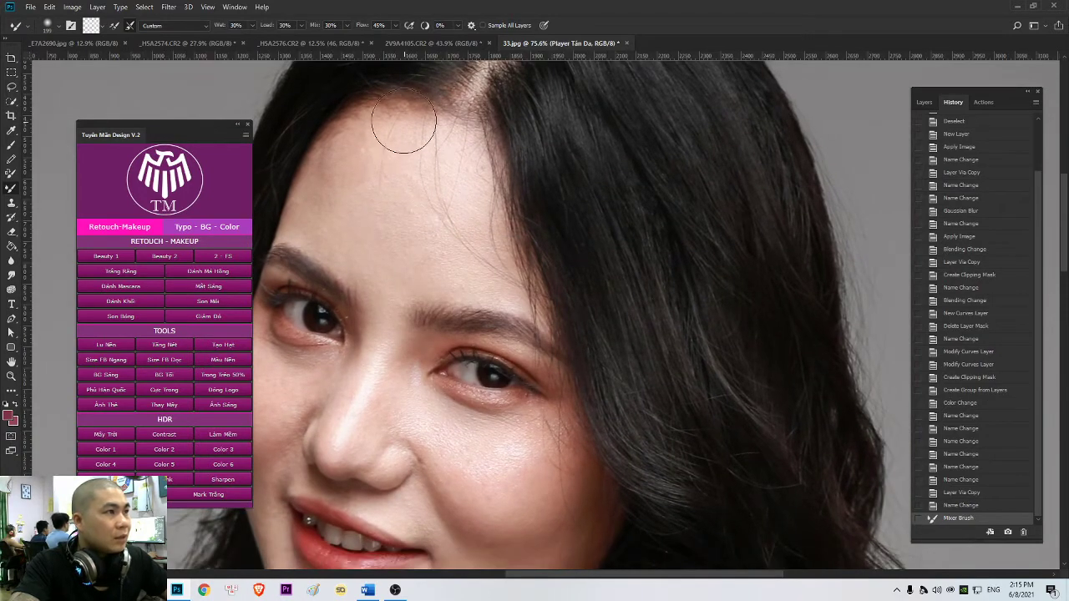
# - Merge the visible retouching layers into the background and outline a spot on the upper forehead with the Patch tool
pyautogui.click(925, 102)
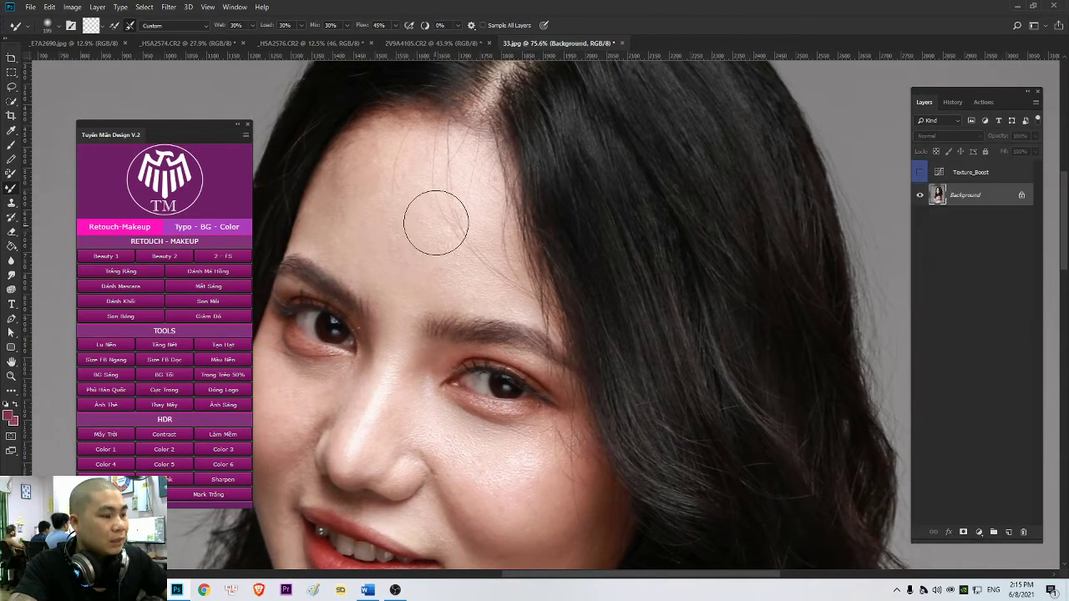
pyautogui.scroll(1, 431, 220)
pyautogui.press('j')
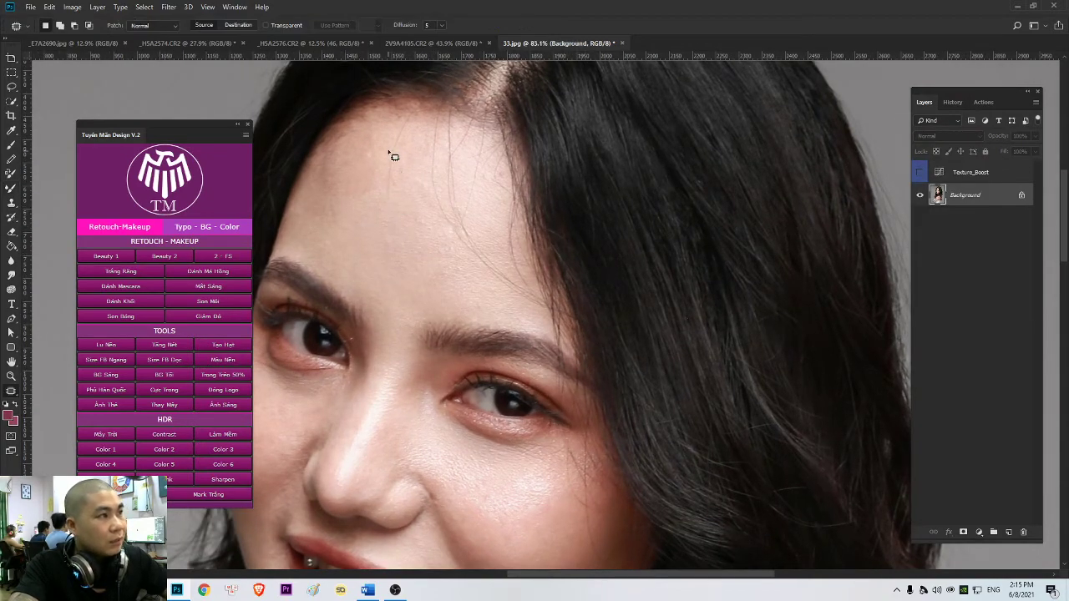
pyautogui.moveTo(409, 123); pyautogui.dragTo(393, 137)
# - Copy the forehead spot to a new layer with a black mask, merge it into the background, and delete the Texture_Boost layer
pyautogui.hotkey('ctrl', 'j')
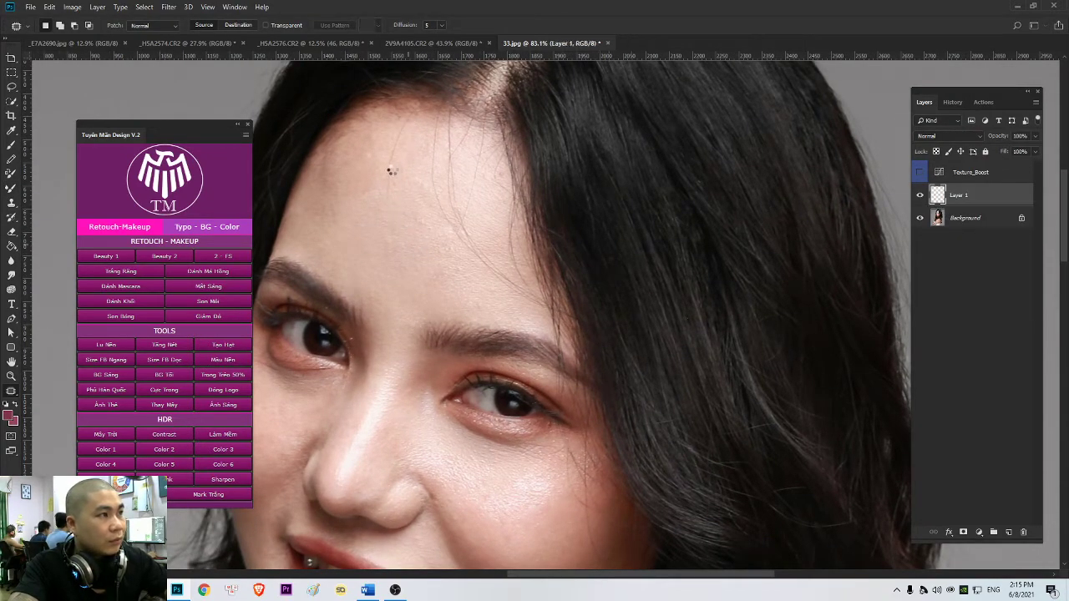
pyautogui.press('b')
pyautogui.hotkey('ctrl', 'i')
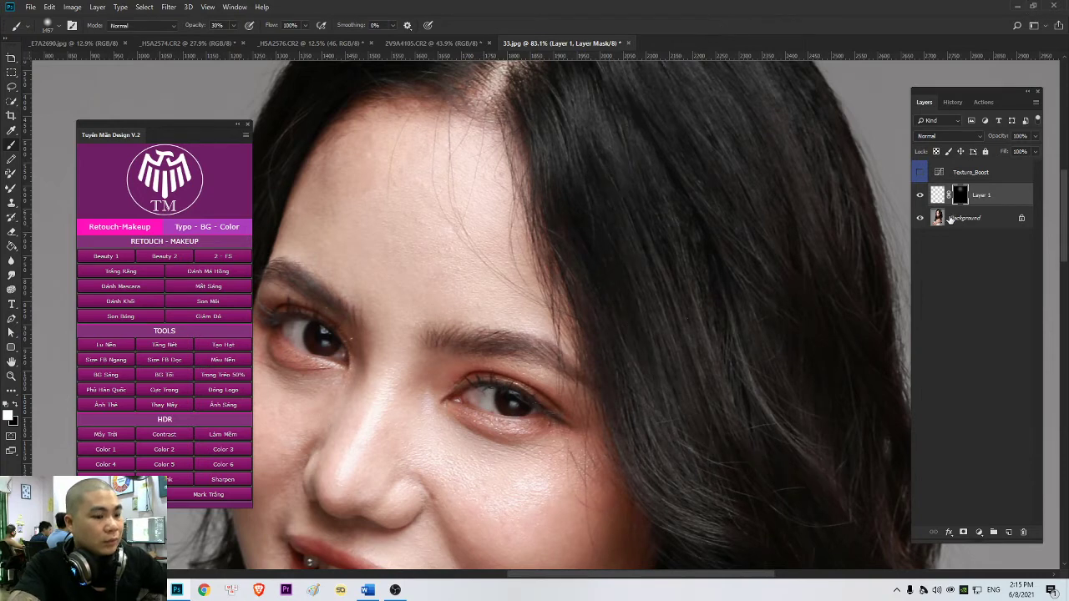
pyautogui.hotkey('ctrl', 'e')
pyautogui.click(968, 179)
pyautogui.press('Delete')
# - Patch away the stray hair strands crossing the forehead from the hairline down to the eyebrow using clean neighbouring skin
pyautogui.moveTo(437, 279); pyautogui.dragTo(434, 313)
pyautogui.press('j')
pyautogui.moveTo(401, 161); pyautogui.dragTo(403, 163)
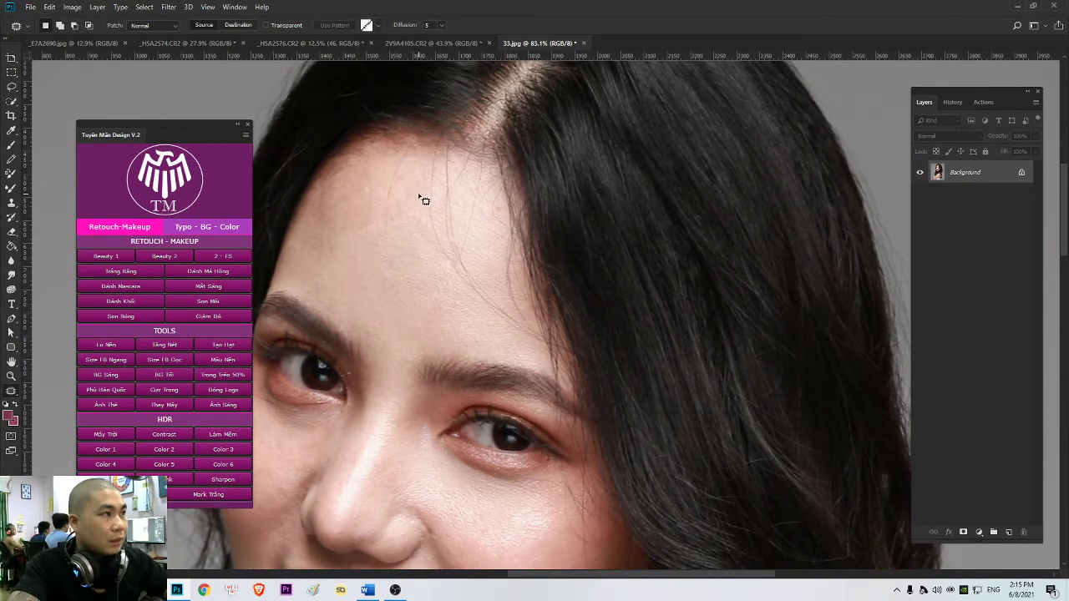
pyautogui.moveTo(413, 243); pyautogui.dragTo(447, 200)
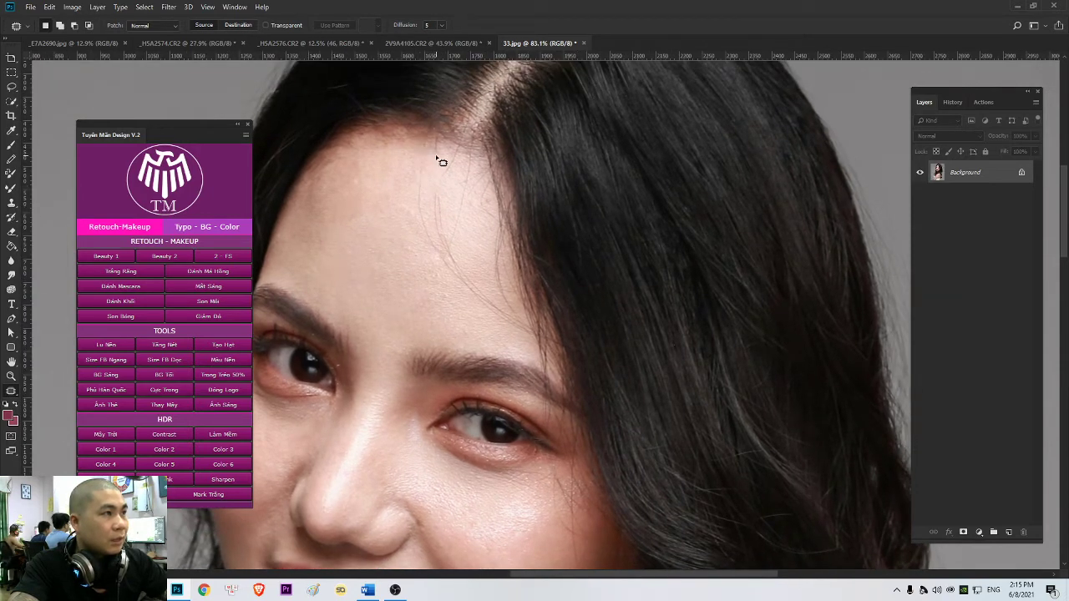
pyautogui.moveTo(460, 196); pyautogui.dragTo(453, 187)
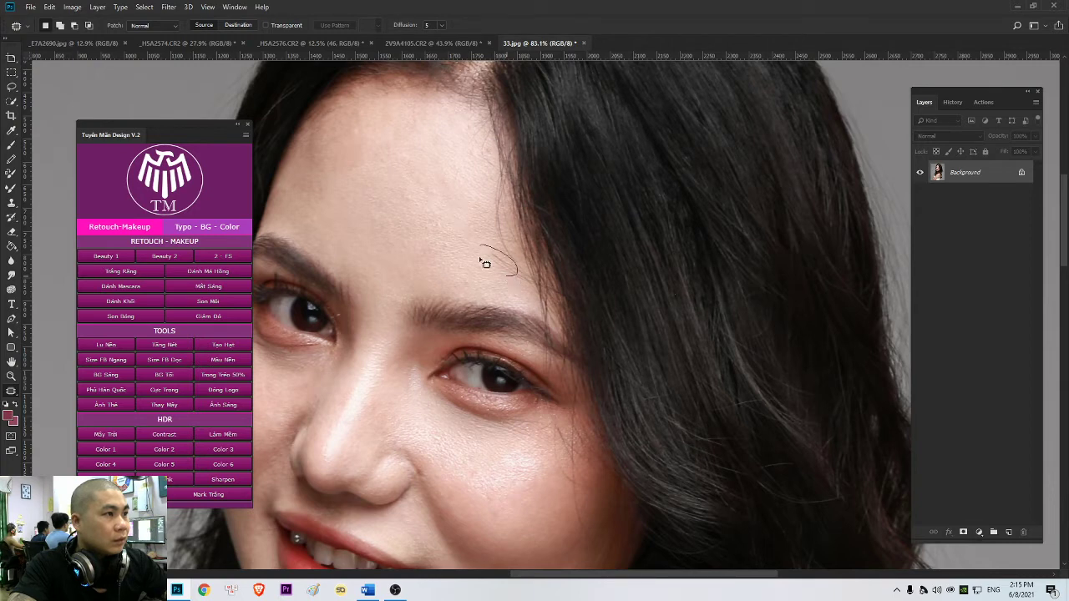
pyautogui.moveTo(447, 231); pyautogui.dragTo(478, 238)
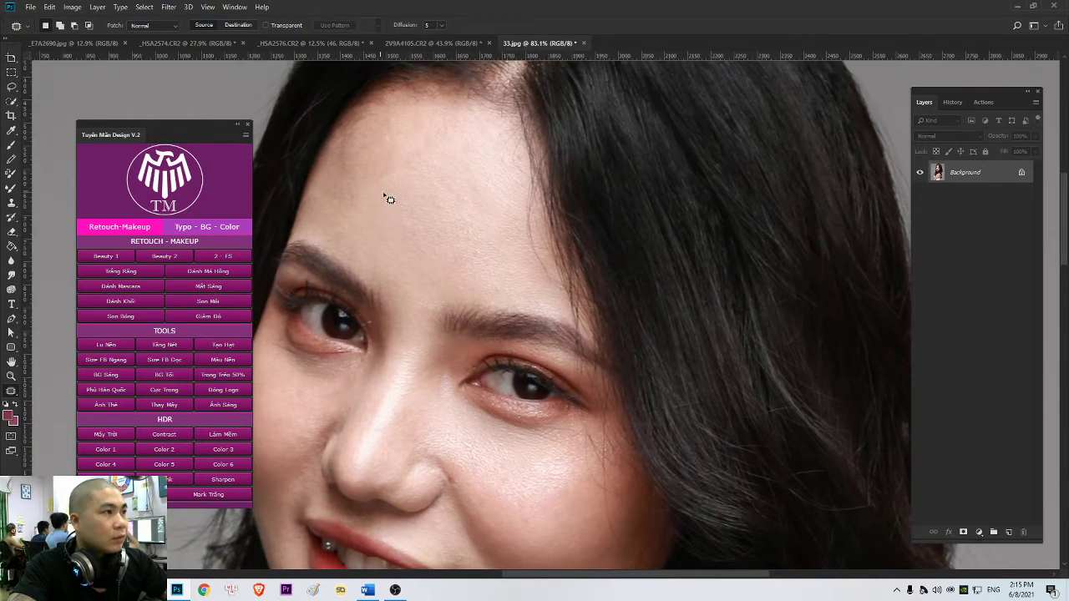
# - Run the 2 - FS action on the patched portrait to rebuild the frequency separation layers
pyautogui.scroll(-3, 389, 199)
pyautogui.scroll(1, 465, 231)
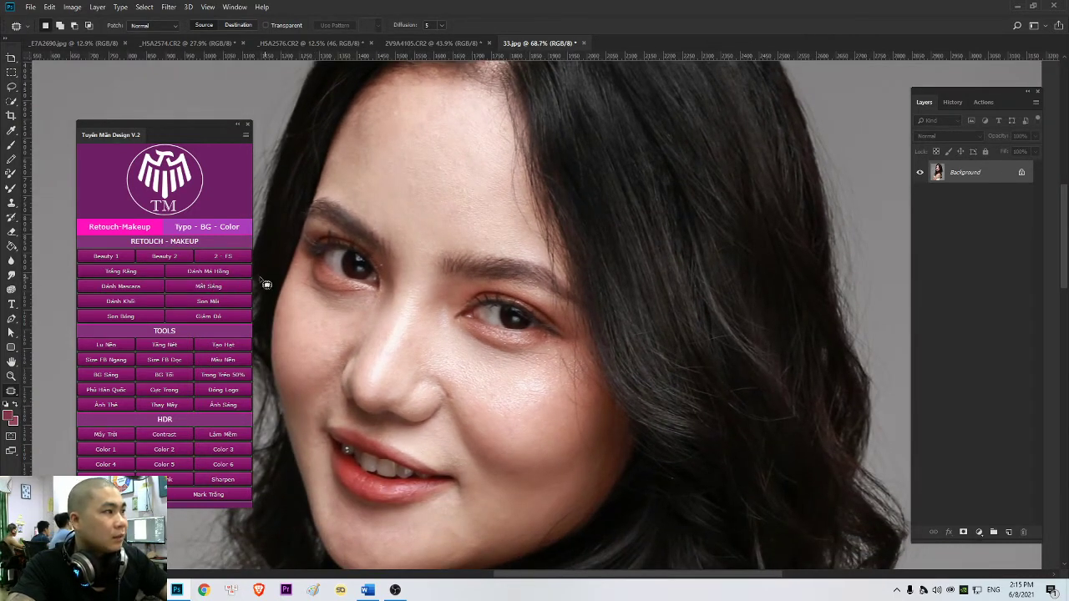
pyautogui.click(226, 253)
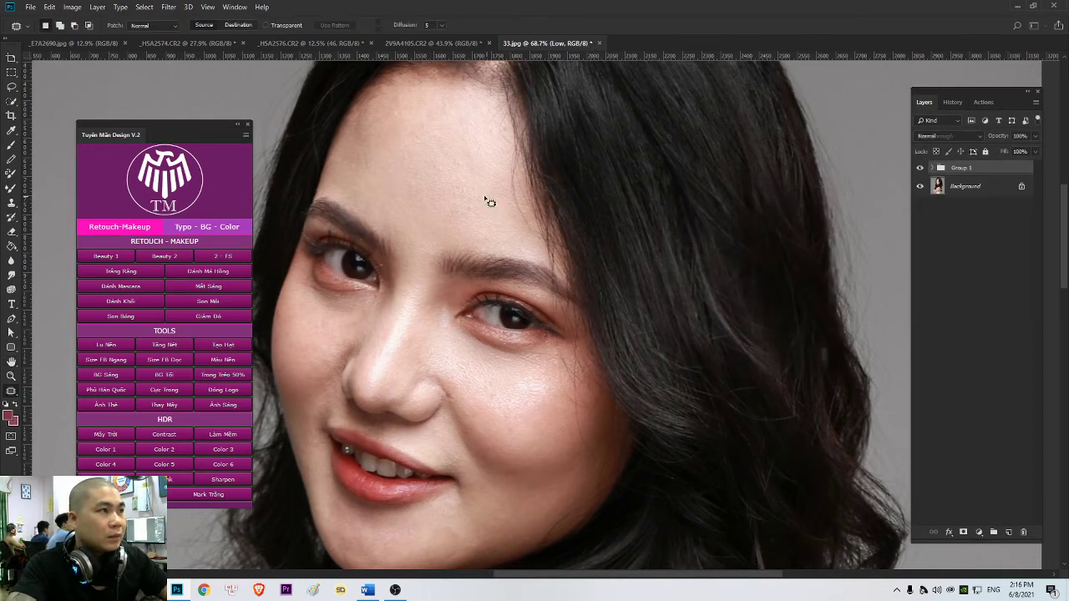
pyautogui.scroll(2, 443, 200)
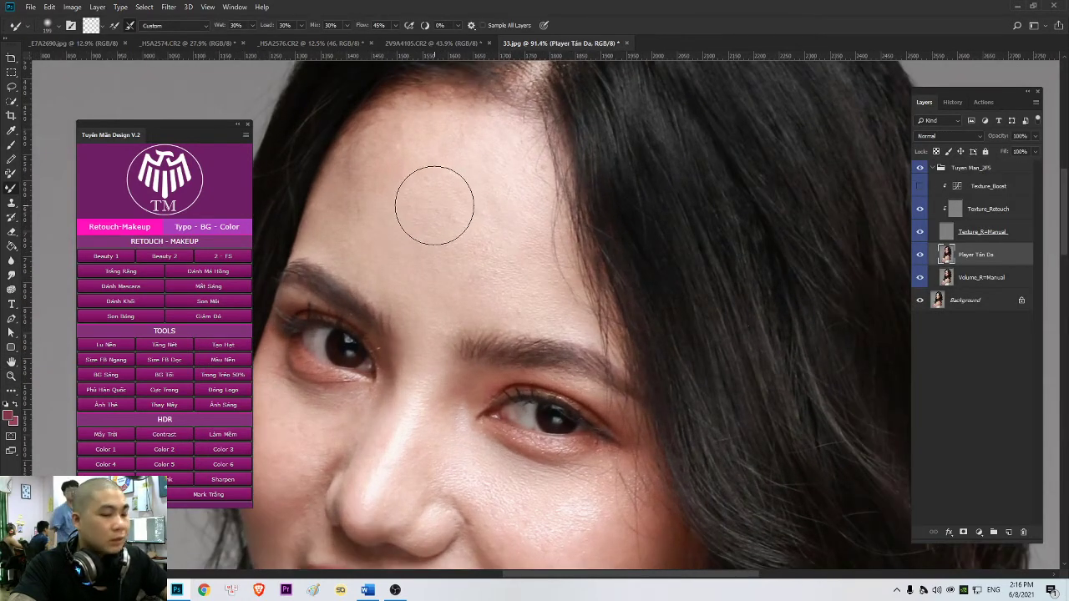
# - Smooth the forehead from the eyebrows up to the hairline with soft Mixer Brush strokes, reducing the brush to 193 px
pyautogui.rightClick(442, 231)
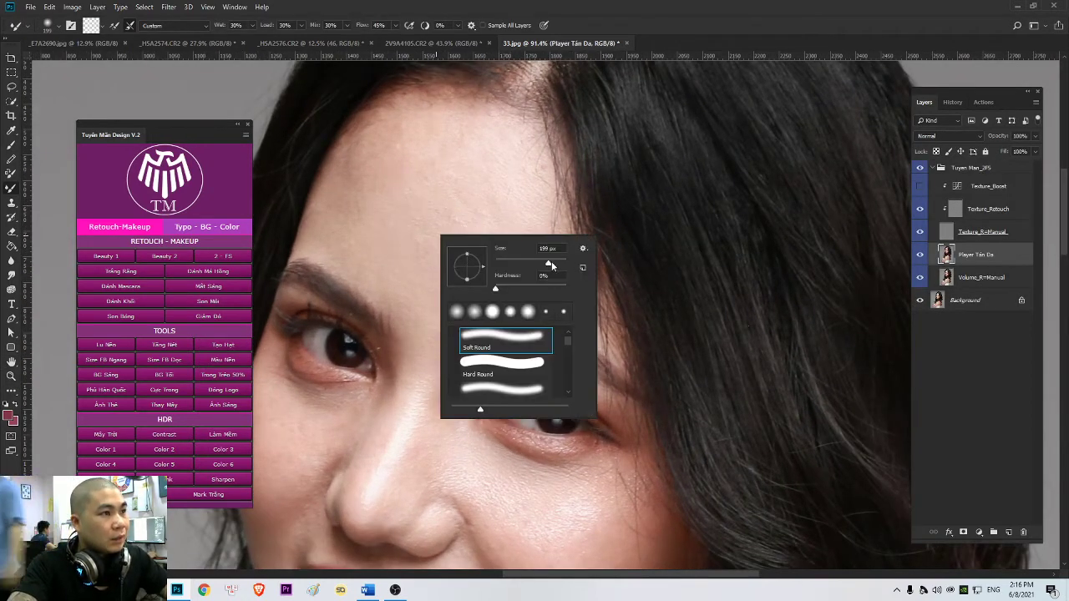
pyautogui.click(453, 181)
pyautogui.moveTo(474, 240); pyautogui.dragTo(455, 217)
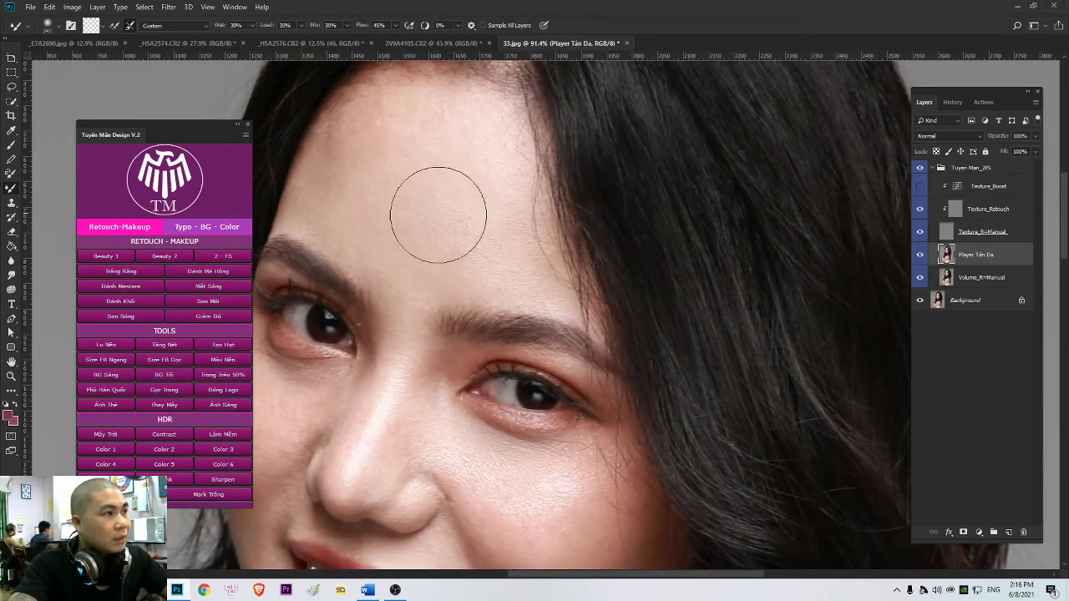
pyautogui.rightClick(473, 224)
pyautogui.click(486, 156)
pyautogui.moveTo(502, 245); pyautogui.dragTo(480, 222)
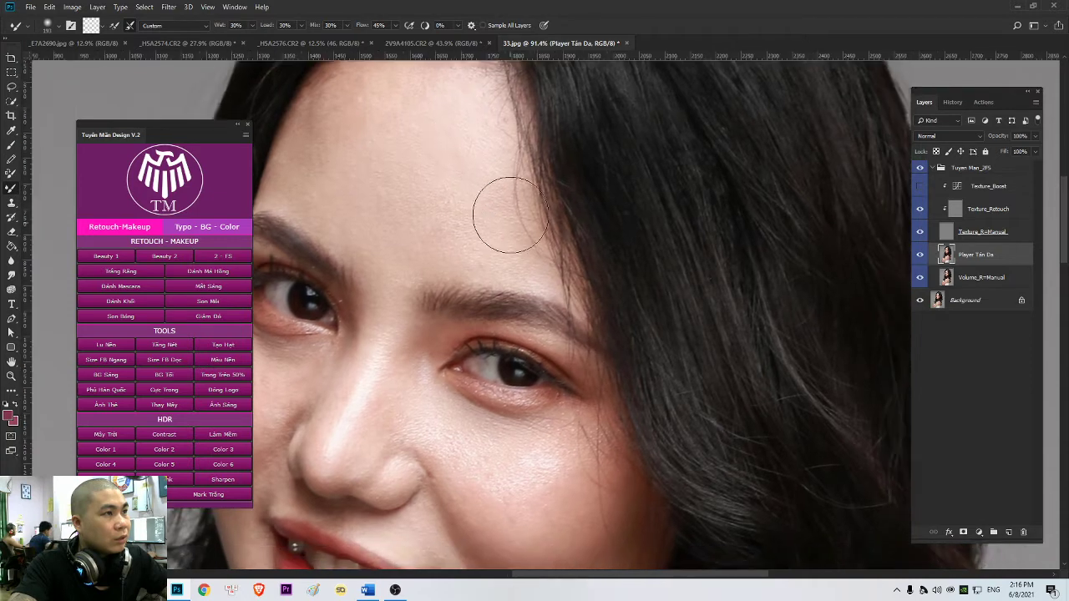
pyautogui.moveTo(409, 213); pyautogui.dragTo(448, 252)
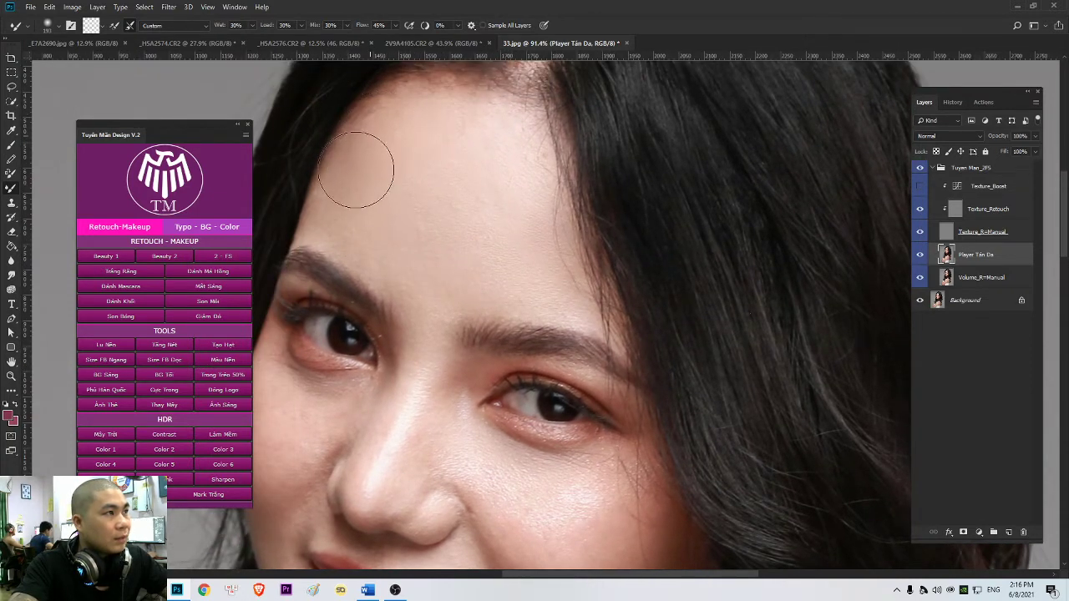
pyautogui.moveTo(473, 129); pyautogui.dragTo(443, 154)
pyautogui.moveTo(503, 230)
pyautogui.mouseDown()
pyautogui.moveTo(469, 177)
pyautogui.moveTo(476, 222)
pyautogui.moveTo(511, 235)
pyautogui.mouseUp()
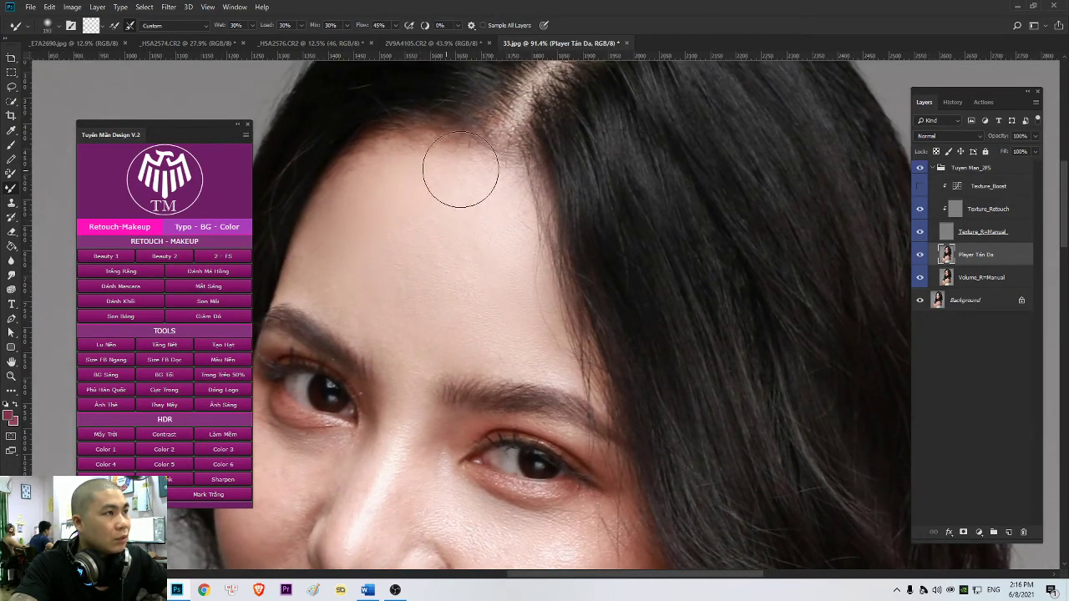
# - Smooth the skin between the eyebrows and down the nose bridge with a smaller soft Mixer Brush
pyautogui.scroll(-2, 501, 209)
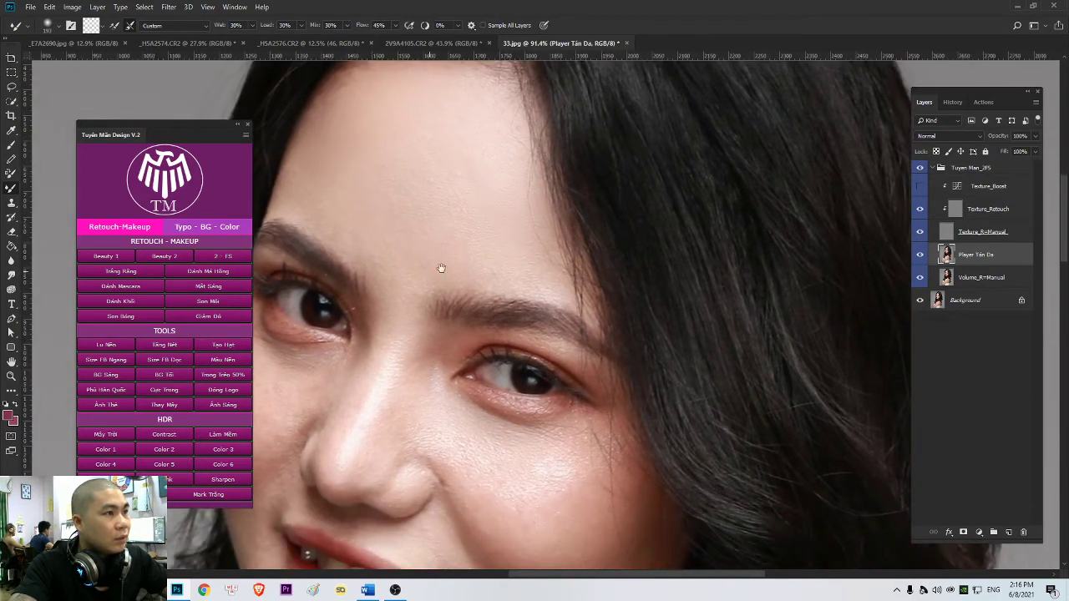
pyautogui.scroll(-2, 443, 284)
pyautogui.rightClick(449, 304)
pyautogui.click(423, 295)
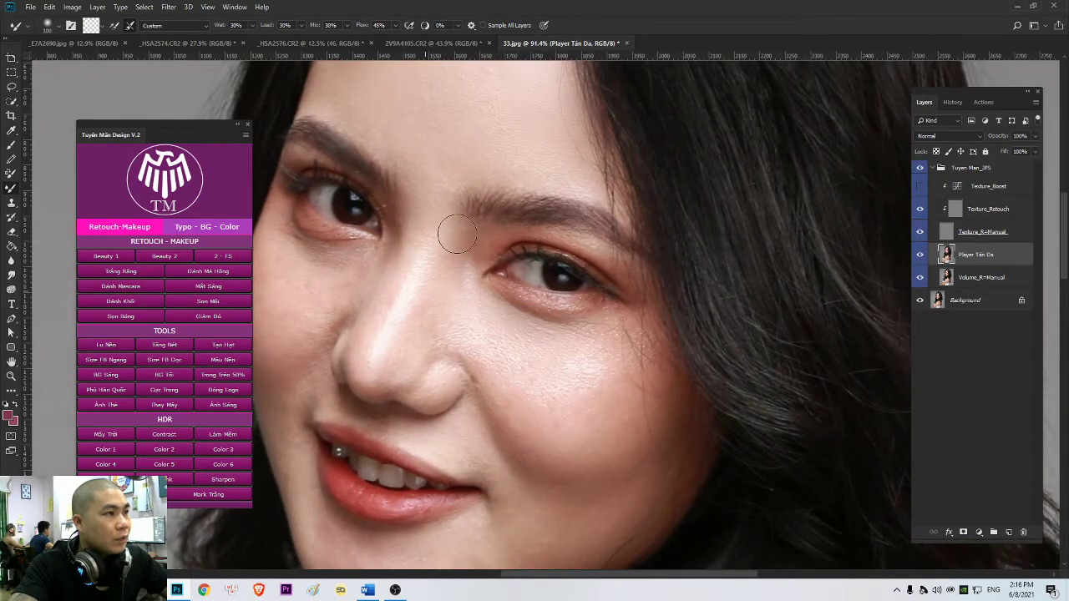
pyautogui.rightClick(426, 314)
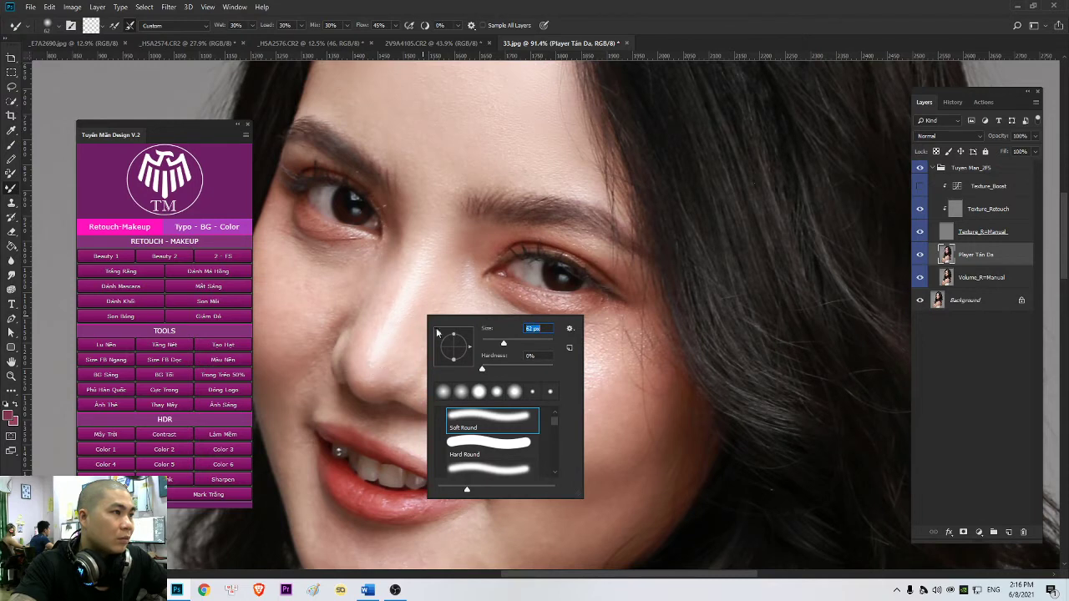
pyautogui.click(443, 268)
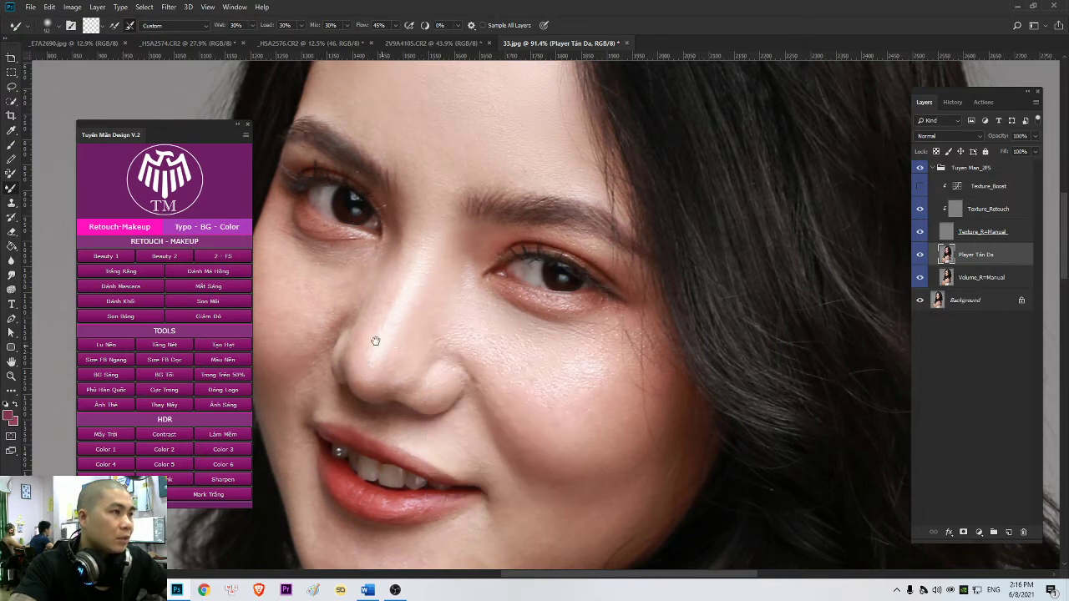
# - Enlarge the Mixer Brush to 199 px and blend the right-hand cheek from beside the nose outwards
pyautogui.moveTo(376, 341); pyautogui.dragTo(460, 351)
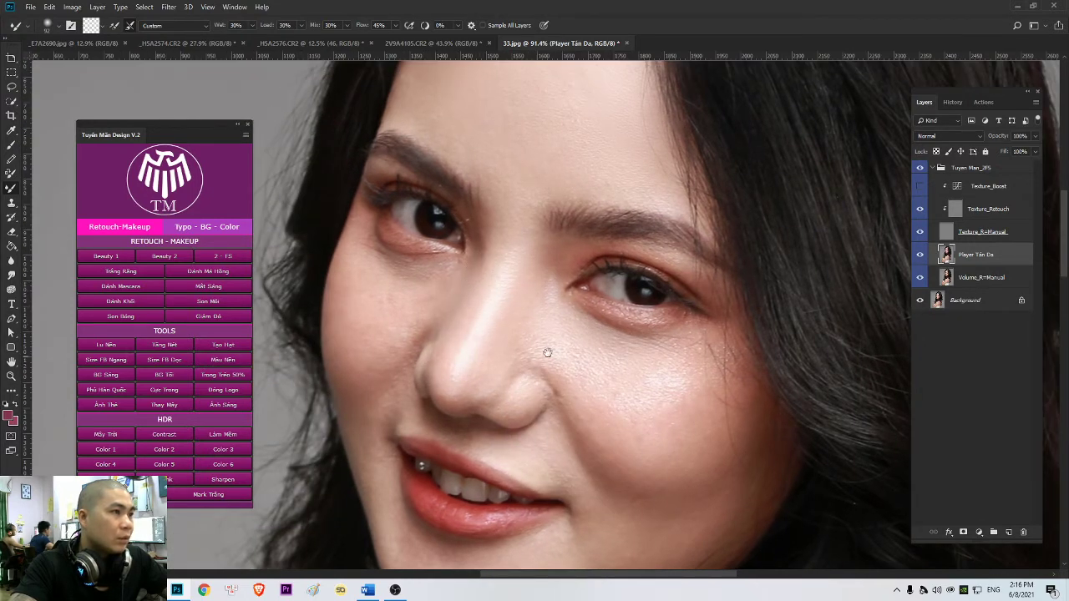
pyautogui.moveTo(547, 352); pyautogui.dragTo(482, 312)
pyautogui.rightClick(475, 335)
pyautogui.click(468, 321)
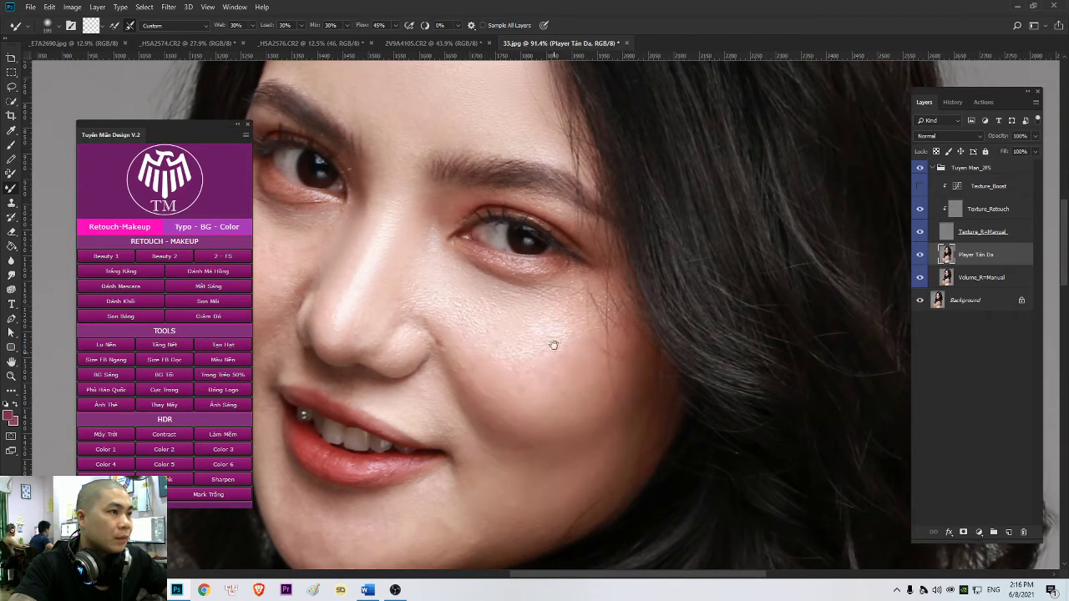
pyautogui.moveTo(554, 344); pyautogui.dragTo(504, 308)
pyautogui.scroll(-2, 496, 304)
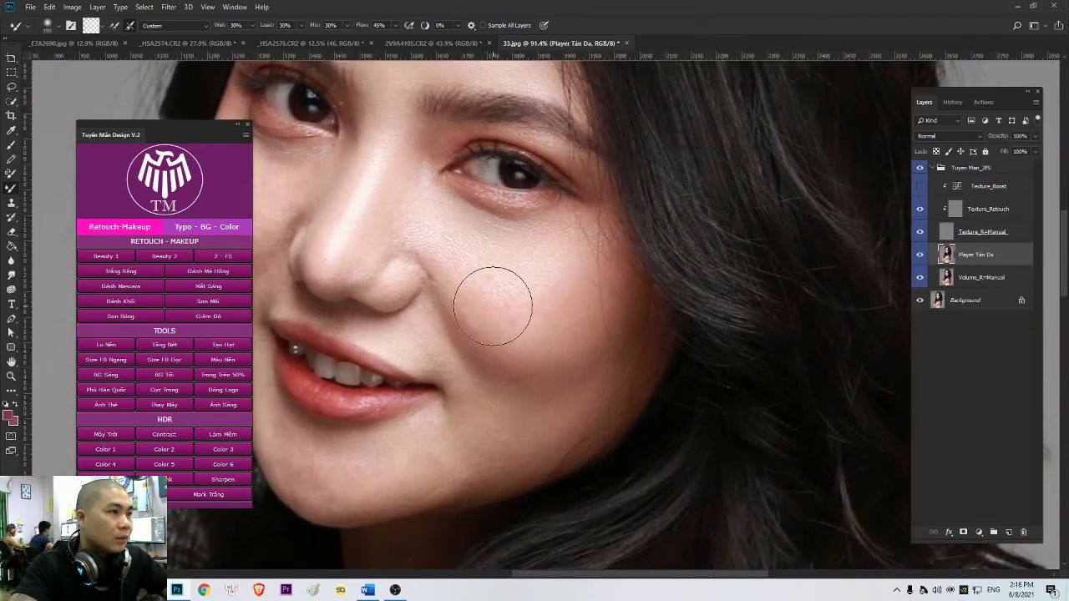
pyautogui.moveTo(560, 303); pyautogui.dragTo(492, 303)
pyautogui.rightClick(493, 312)
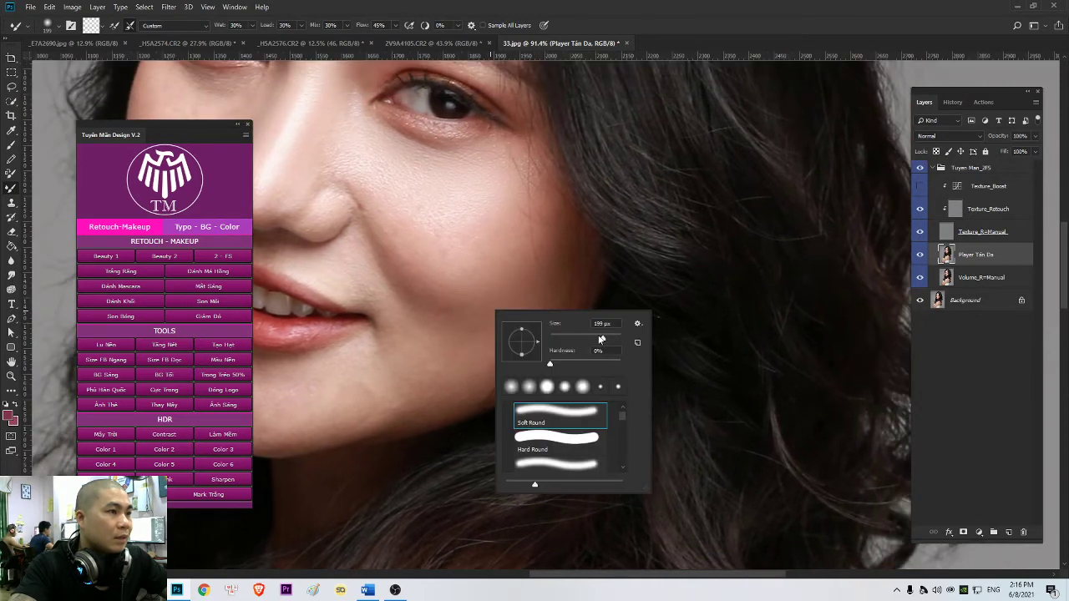
pyautogui.click(490, 299)
# - Set the Mixer Brush to 177 px and soften the right-hand cheek's outer edge and highlight below the eye
pyautogui.rightClick(498, 308)
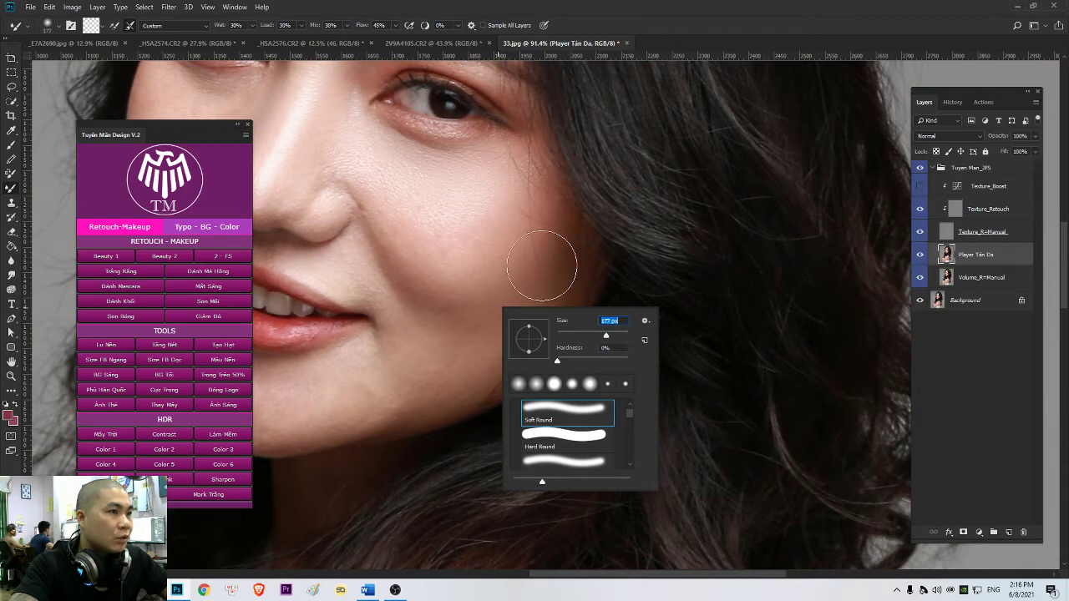
pyautogui.click(552, 252)
pyautogui.moveTo(552, 249); pyautogui.dragTo(489, 279)
pyautogui.moveTo(422, 218); pyautogui.dragTo(459, 232)
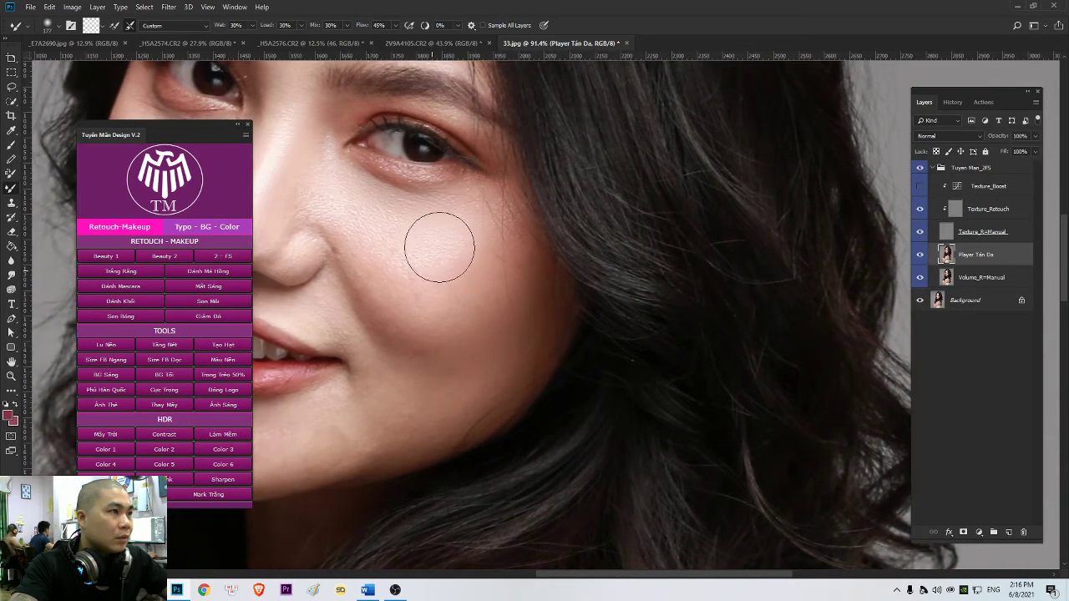
pyautogui.scroll(2, 440, 248)
pyautogui.scroll(-3, 446, 292)
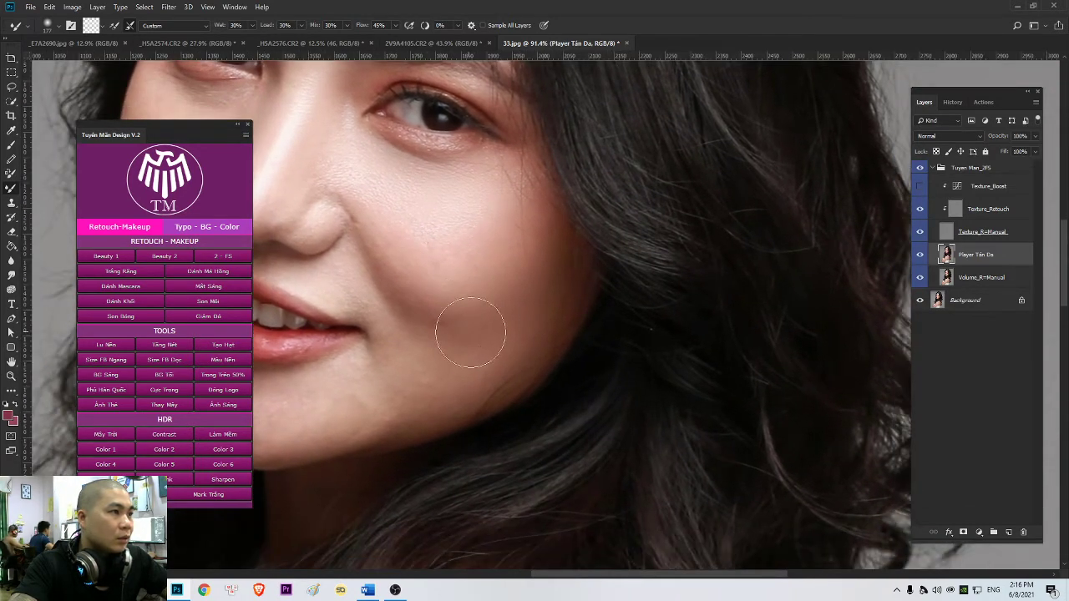
# - Set the Mixer Brush to 193 px and smooth the lower cheek beside the corner of the mouth
pyautogui.rightClick(446, 320)
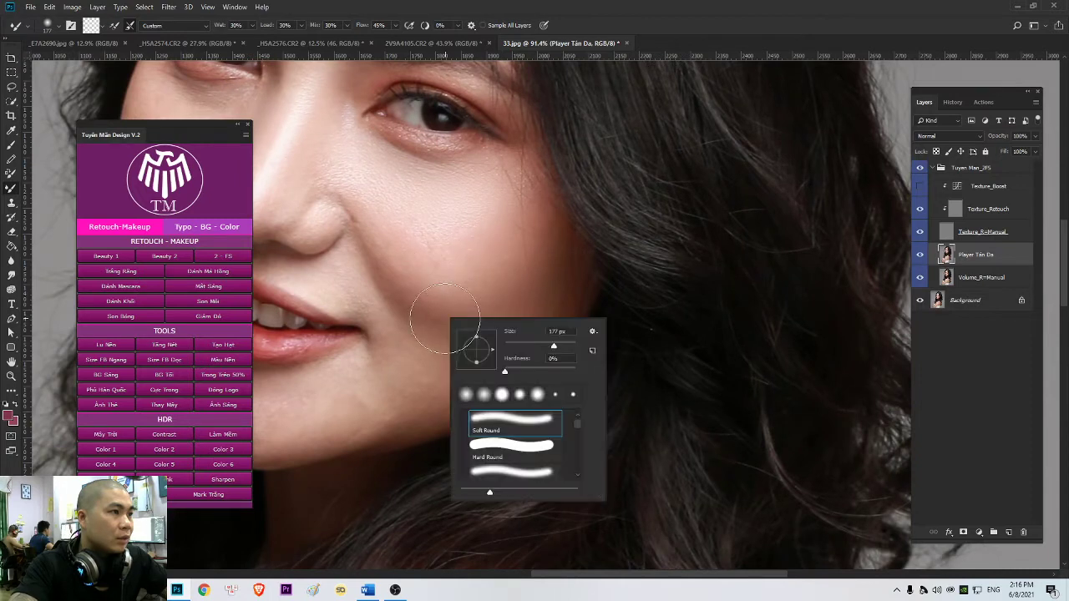
pyautogui.press('Return')
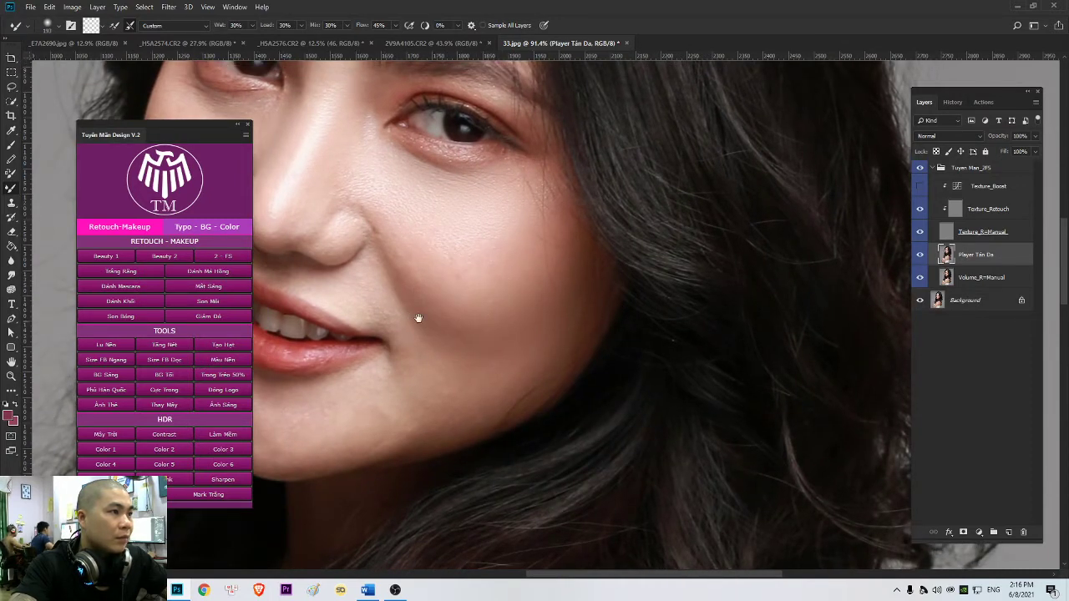
pyautogui.rightClick(443, 323)
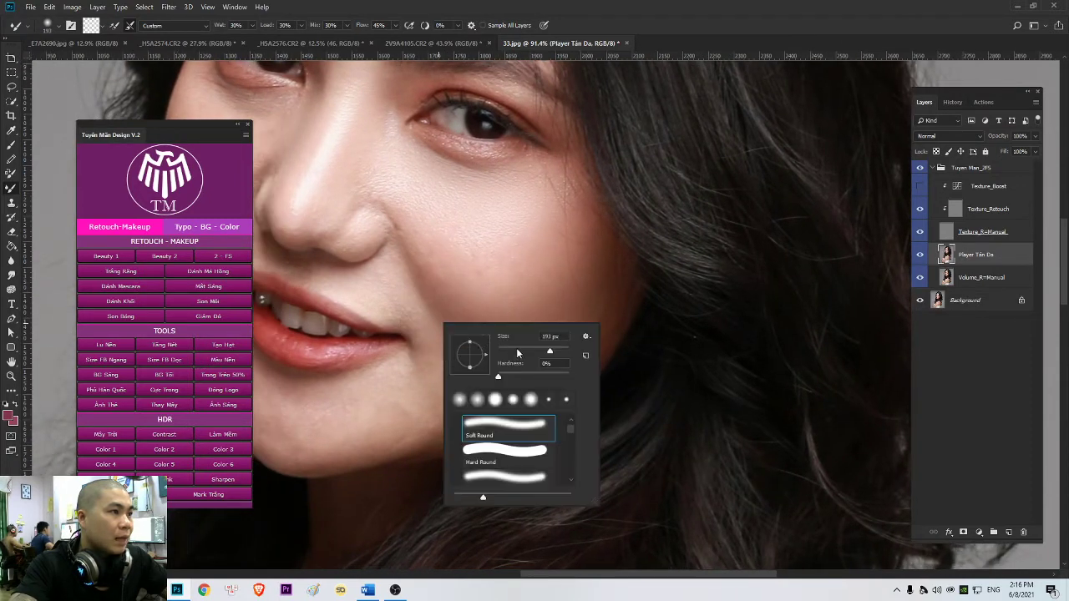
pyautogui.click(408, 304)
# - Reduce the Mixer Brush to 143 px and smooth the left-hand cheek below the eye
pyautogui.moveTo(401, 269); pyautogui.dragTo(418, 296)
pyautogui.moveTo(410, 242)
pyautogui.mouseDown()
pyautogui.moveTo(427, 294)
pyautogui.moveTo(415, 290)
pyautogui.moveTo(501, 294)
pyautogui.mouseUp()
pyautogui.moveTo(401, 295); pyautogui.dragTo(427, 301)
pyautogui.rightClick(404, 289)
pyautogui.click(502, 318)
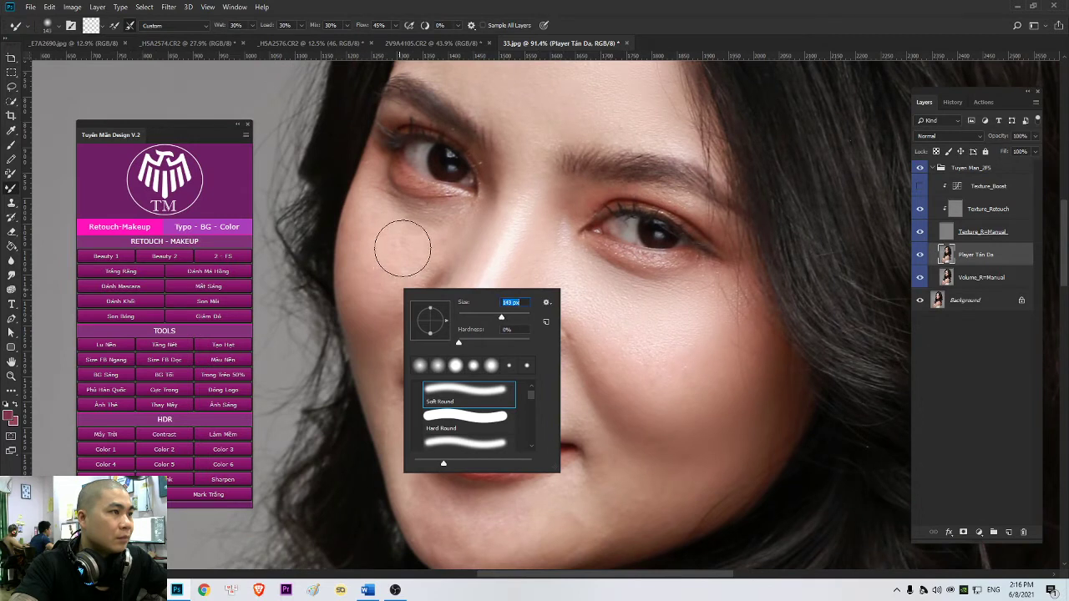
pyautogui.click(405, 252)
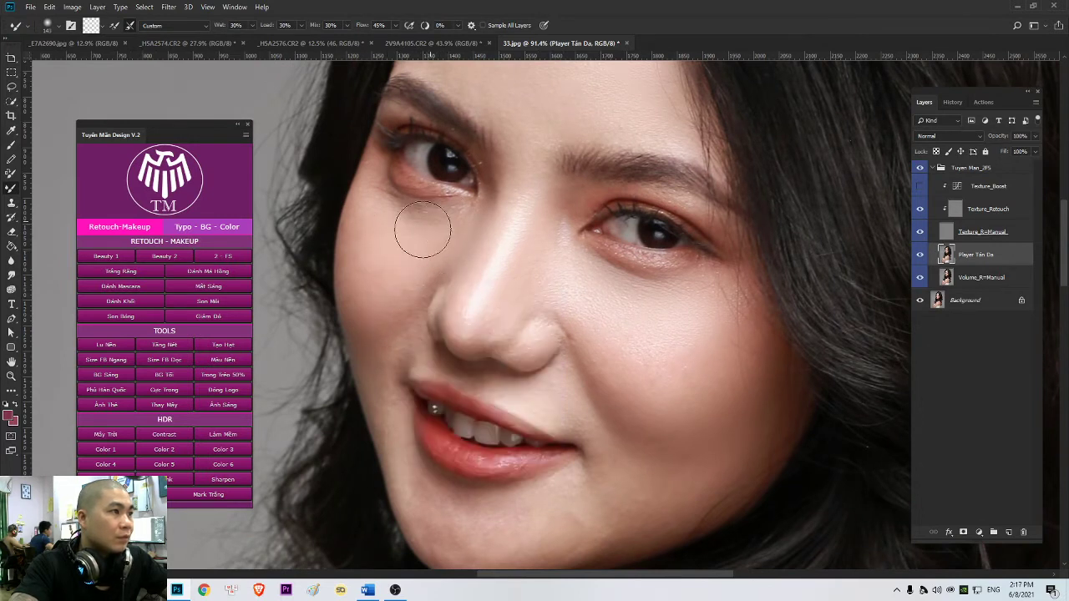
# - Smooth the chin and the jaw below the lips with the 143 px Mixer Brush
pyautogui.scroll(-2, 382, 233)
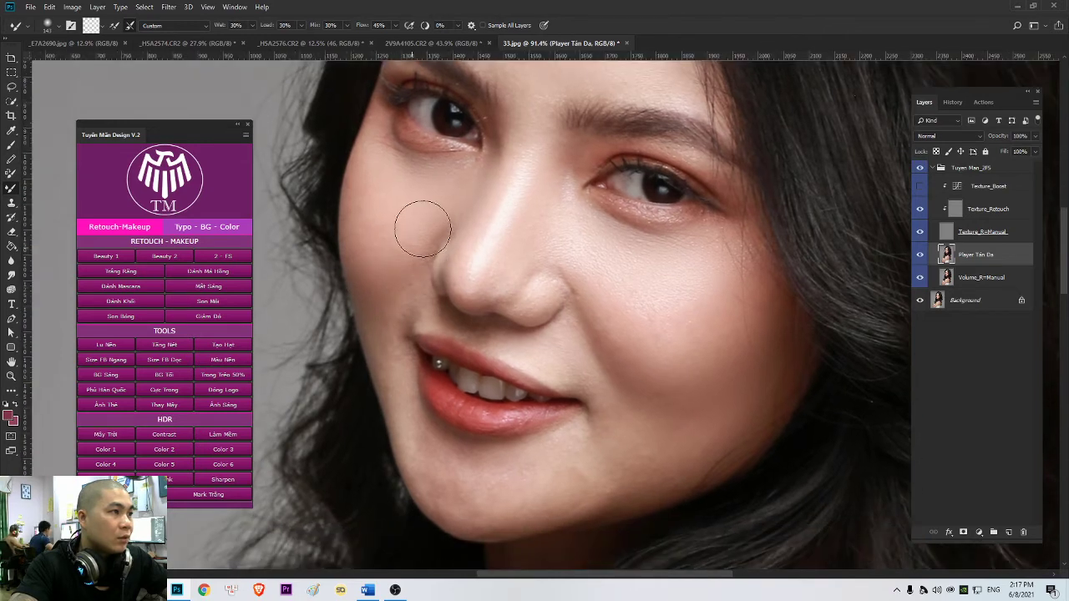
pyautogui.scroll(-5, 422, 226)
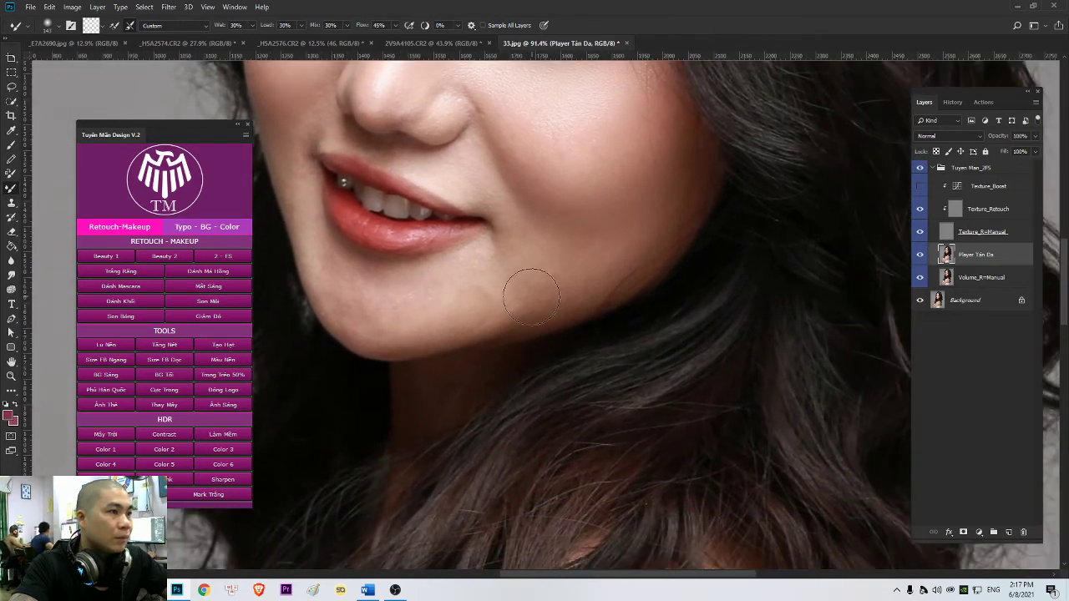
pyautogui.rightClick(531, 297)
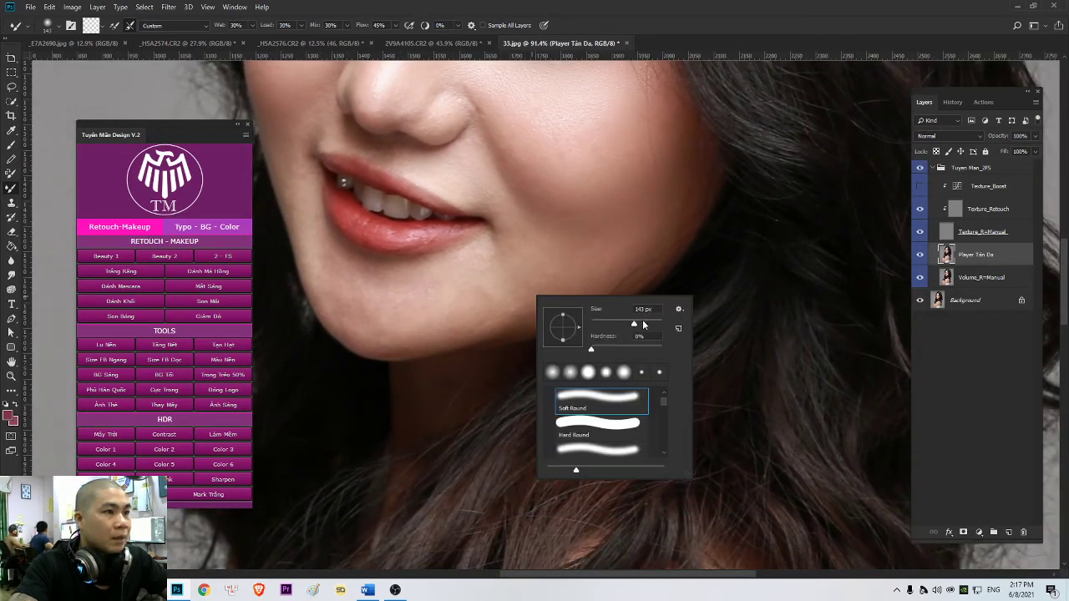
pyautogui.click(599, 261)
pyautogui.hscroll(-2, 560, 292)
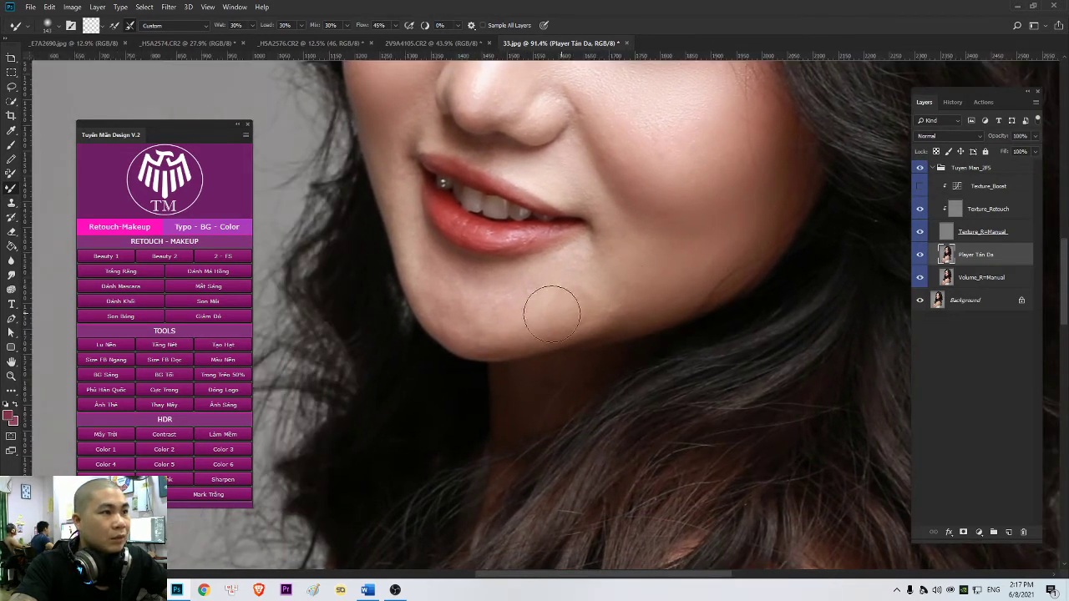
pyautogui.hscroll(-2, 576, 313)
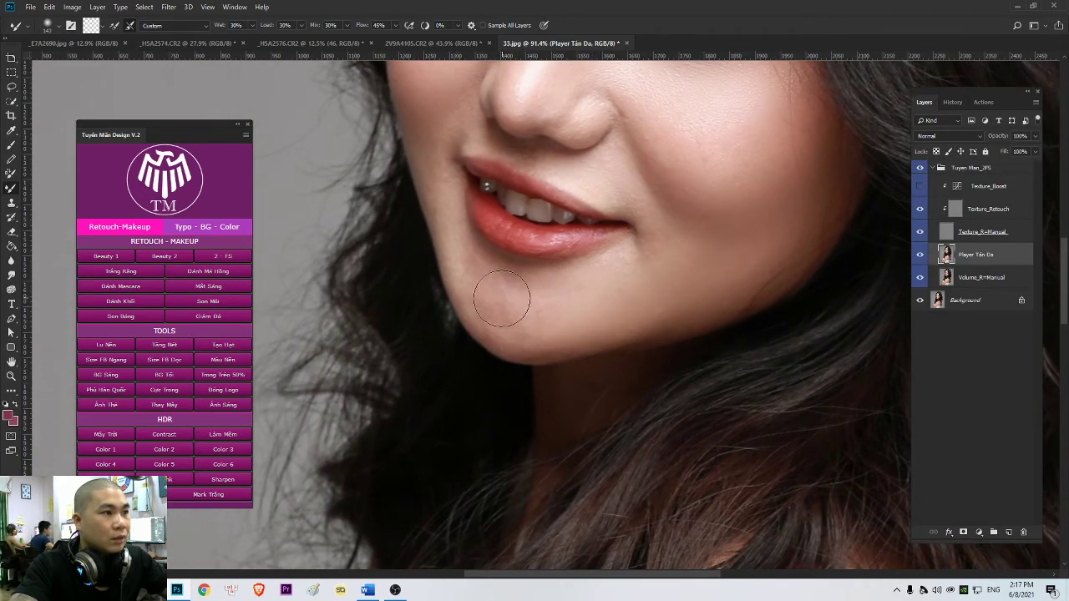
# - Enlarge the Mixer Brush slightly and blend the shading from the jawline up across the right-hand cheek
pyautogui.moveTo(665, 269)
pyautogui.mouseDown()
pyautogui.moveTo(605, 308)
pyautogui.moveTo(632, 329)
pyautogui.mouseUp()
pyautogui.rightClick(658, 322)
pyautogui.click(759, 344)
pyautogui.click(664, 253)
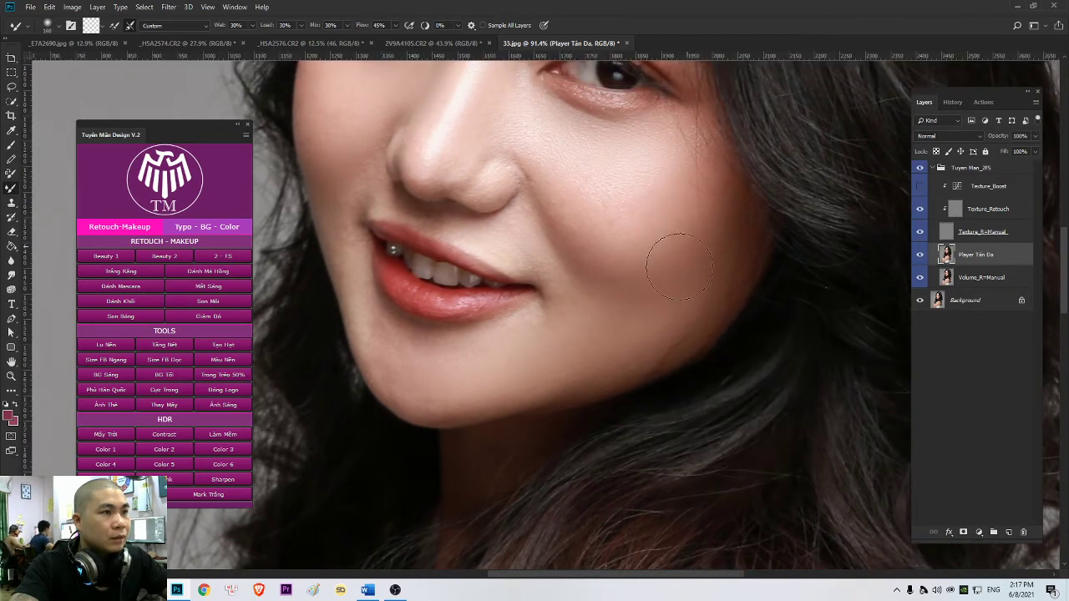
pyautogui.scroll(1, 685, 211)
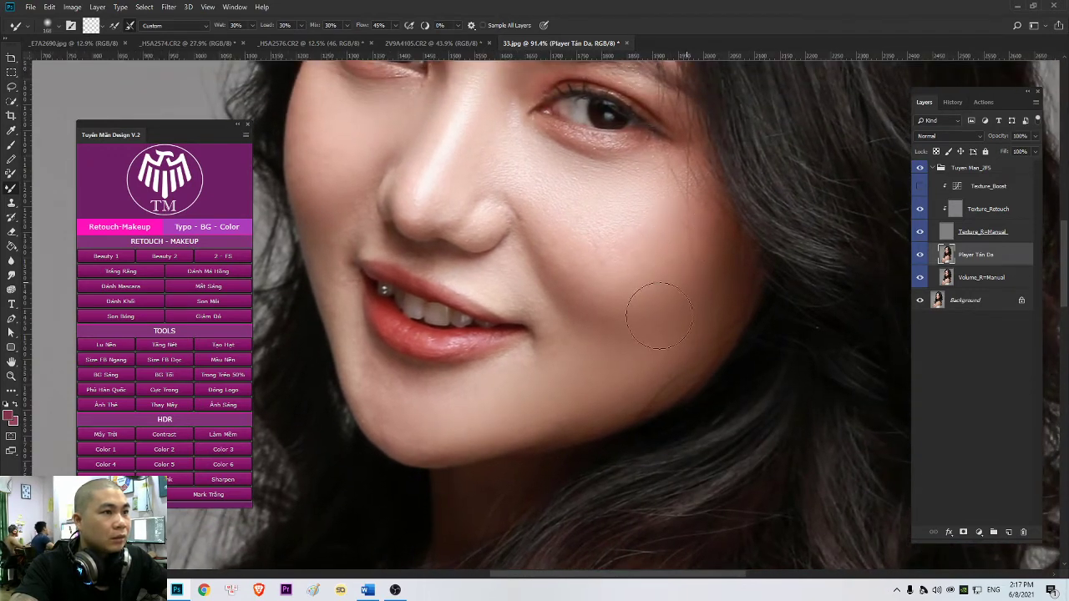
pyautogui.moveTo(538, 236); pyautogui.dragTo(620, 251)
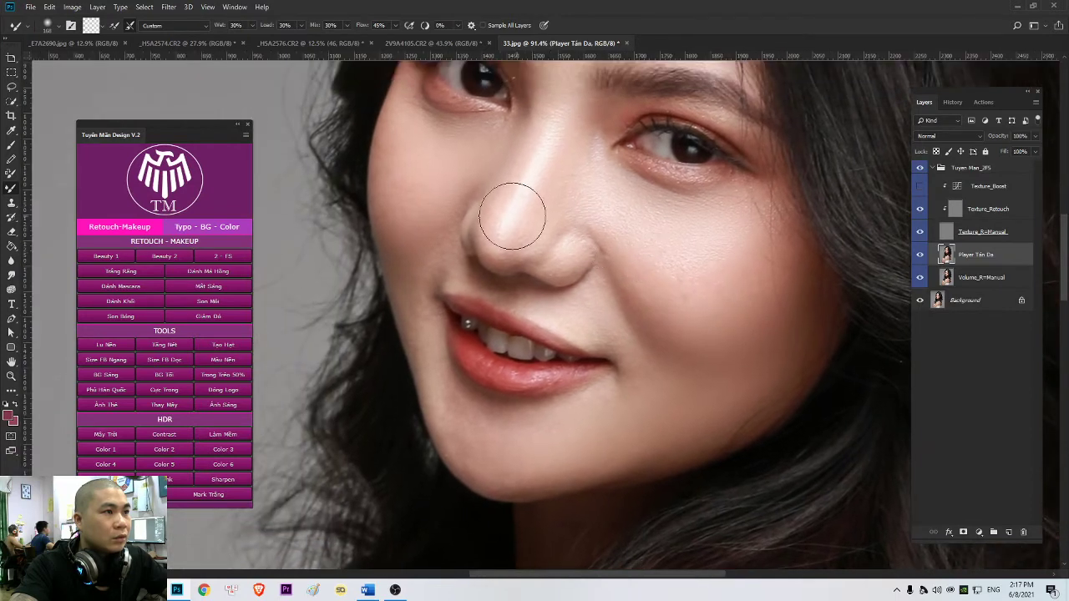
# - Reduce the Mixer Brush to 120 px and soften the left-hand under-eye area and the side of the nose
pyautogui.scroll(-1, 443, 198)
pyautogui.moveTo(443, 198); pyautogui.dragTo(555, 241)
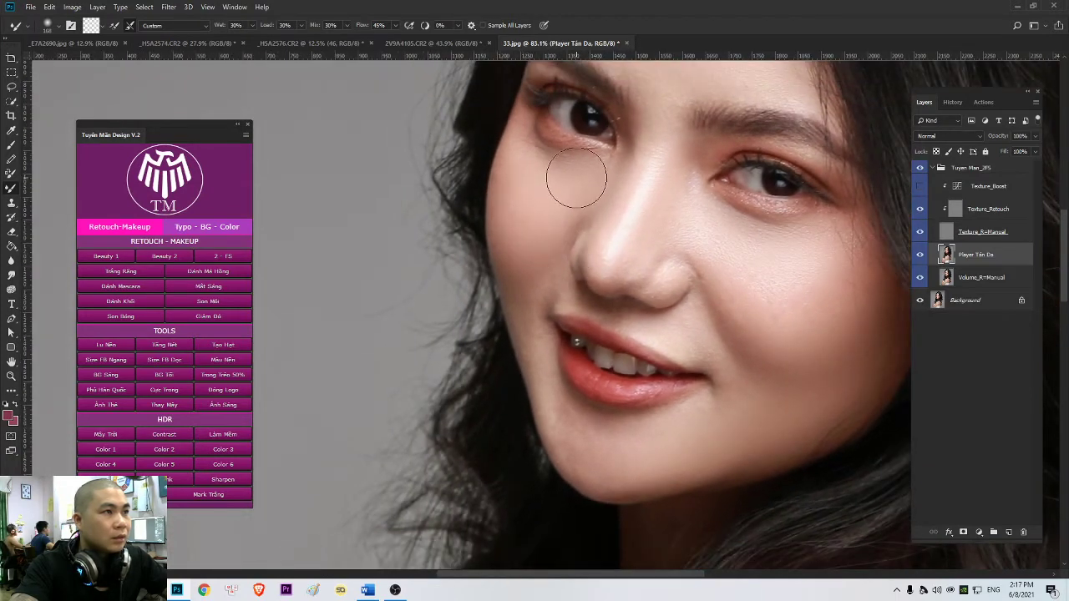
pyautogui.scroll(-1, 572, 180)
pyautogui.rightClick(594, 197)
pyautogui.press('Return')
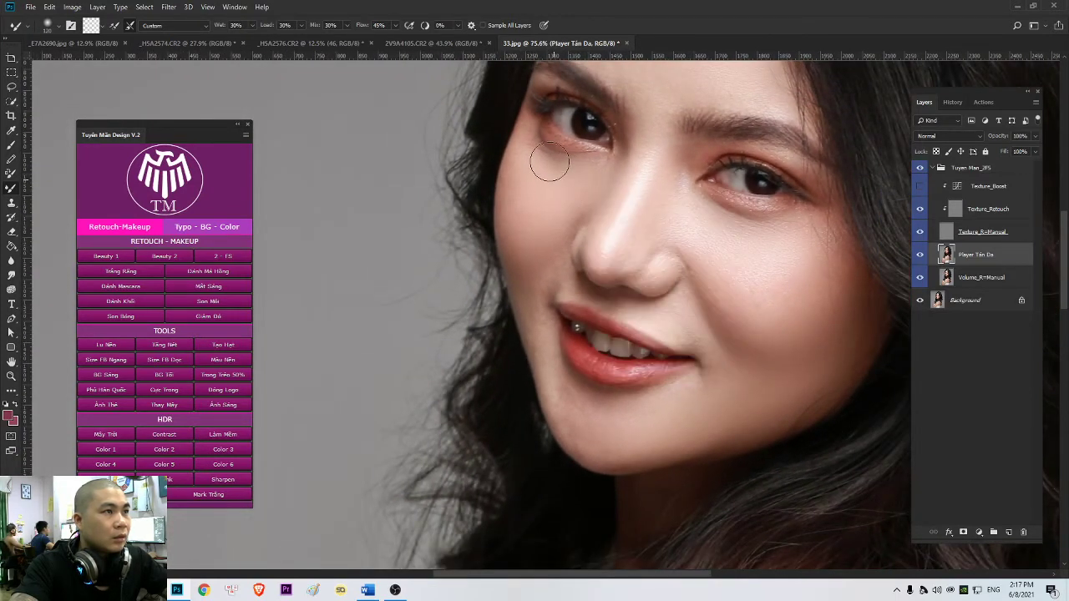
pyautogui.moveTo(550, 162); pyautogui.dragTo(540, 138)
pyautogui.moveTo(660, 180); pyautogui.dragTo(647, 185)
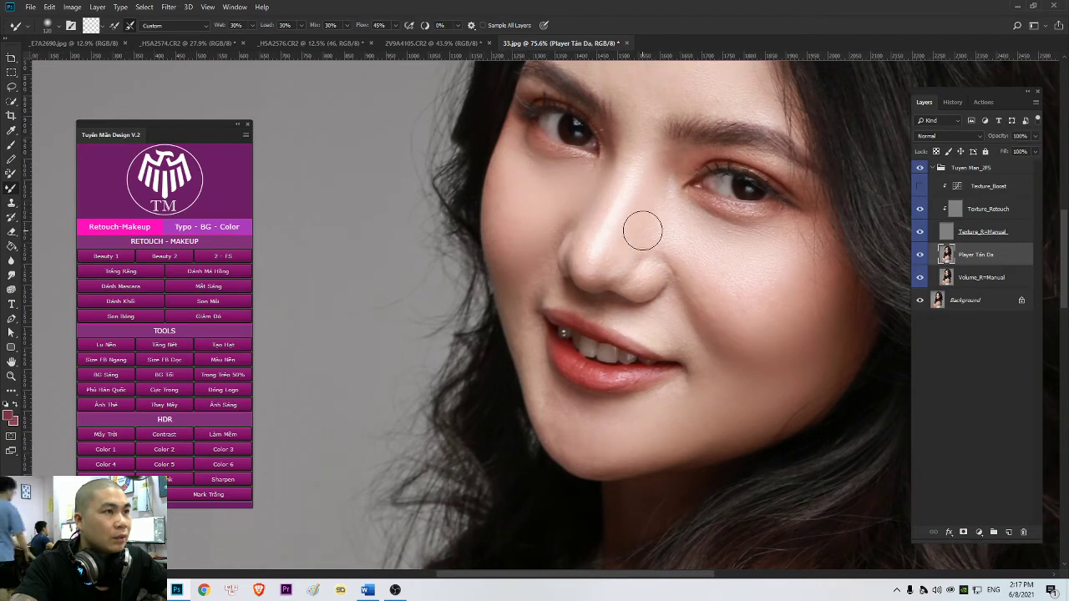
# - Touch up the whole face at a wider view, blending the chin with a slightly larger Mixer Brush
pyautogui.scroll(-3, 659, 262)
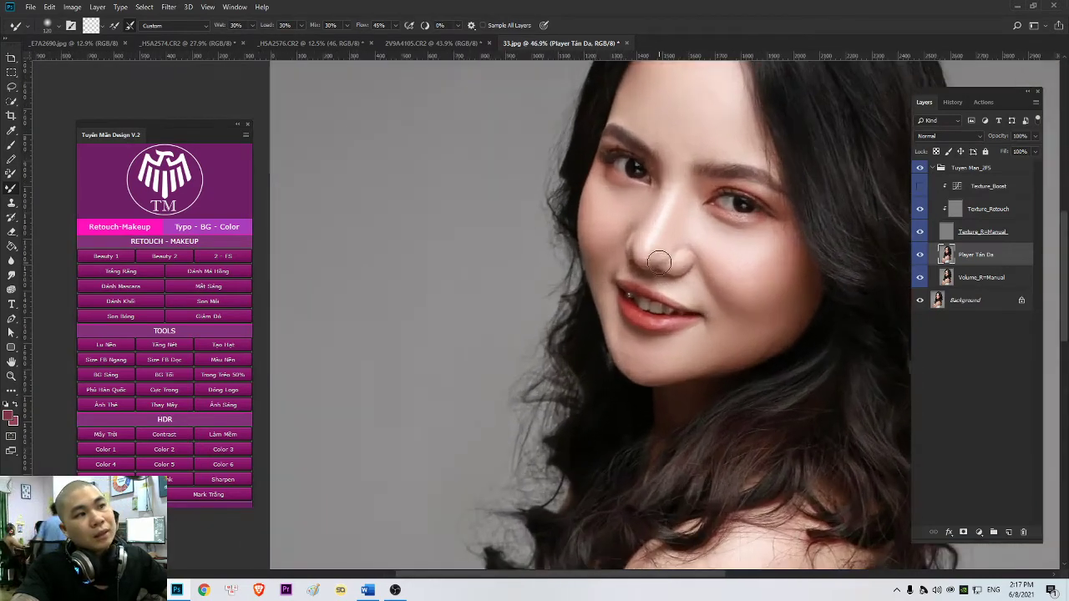
pyautogui.hscroll(1, 668, 242)
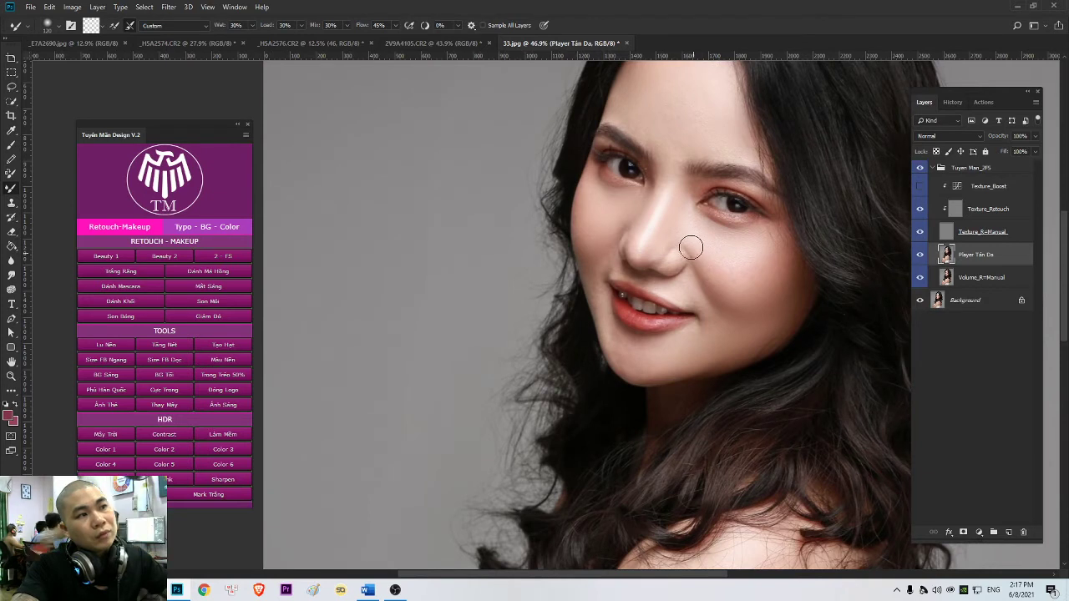
pyautogui.moveTo(705, 326); pyautogui.dragTo(738, 285)
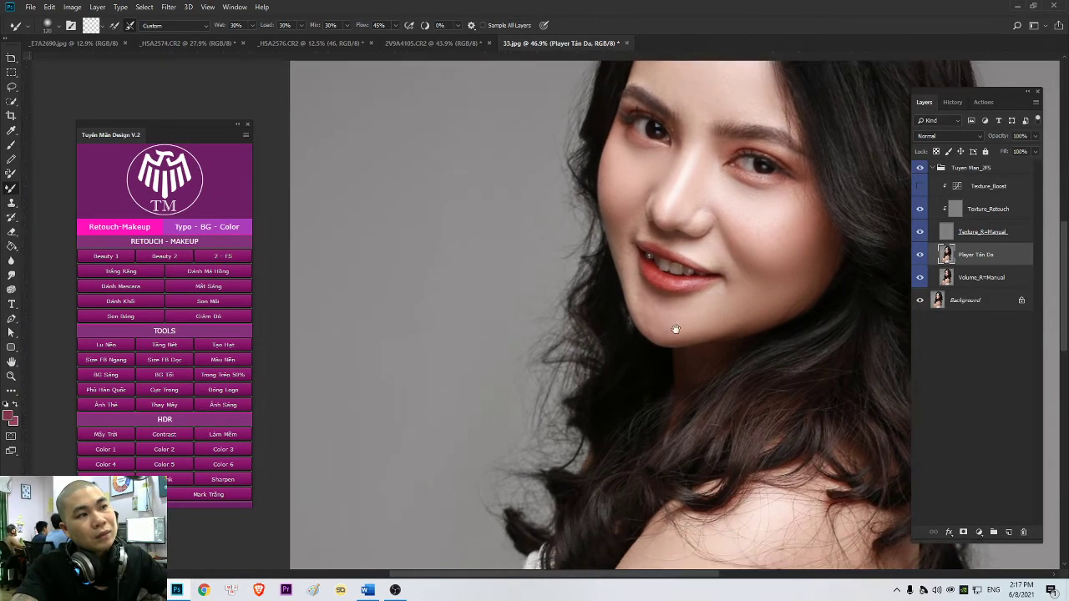
pyautogui.rightClick(677, 338)
pyautogui.moveTo(649, 303); pyautogui.dragTo(643, 288)
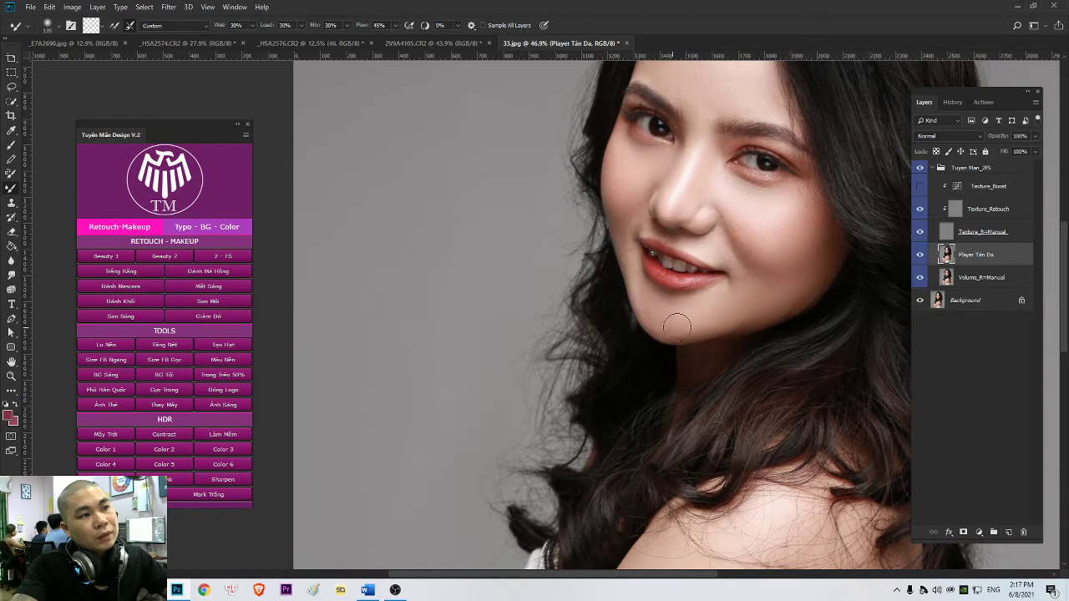
# - Enlarge the Mixer Brush to 322 px and smooth the arm from the shoulder down to the elbow
pyautogui.scroll(-3, 756, 299)
pyautogui.moveTo(764, 451); pyautogui.dragTo(779, 284)
pyautogui.rightClick(738, 335)
pyautogui.press('Return')
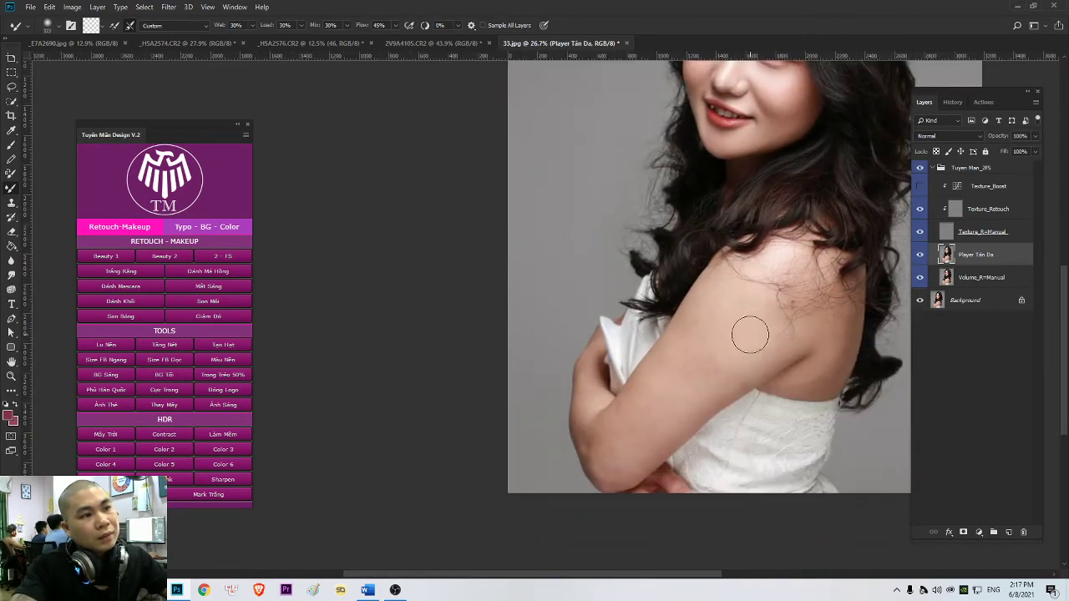
pyautogui.moveTo(677, 363); pyautogui.dragTo(751, 303)
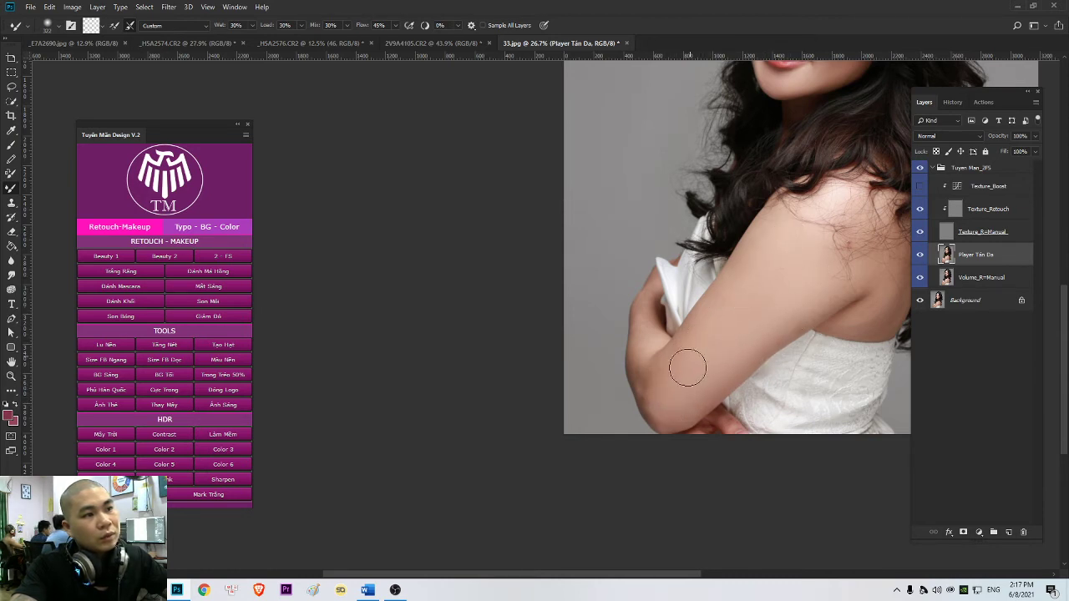
# - Enlarge the Mixer Brush to 480 px and smooth the upper arm, shoulder and back, finishing with a smaller brush
pyautogui.scroll(2, 806, 316)
pyautogui.rightClick(814, 336)
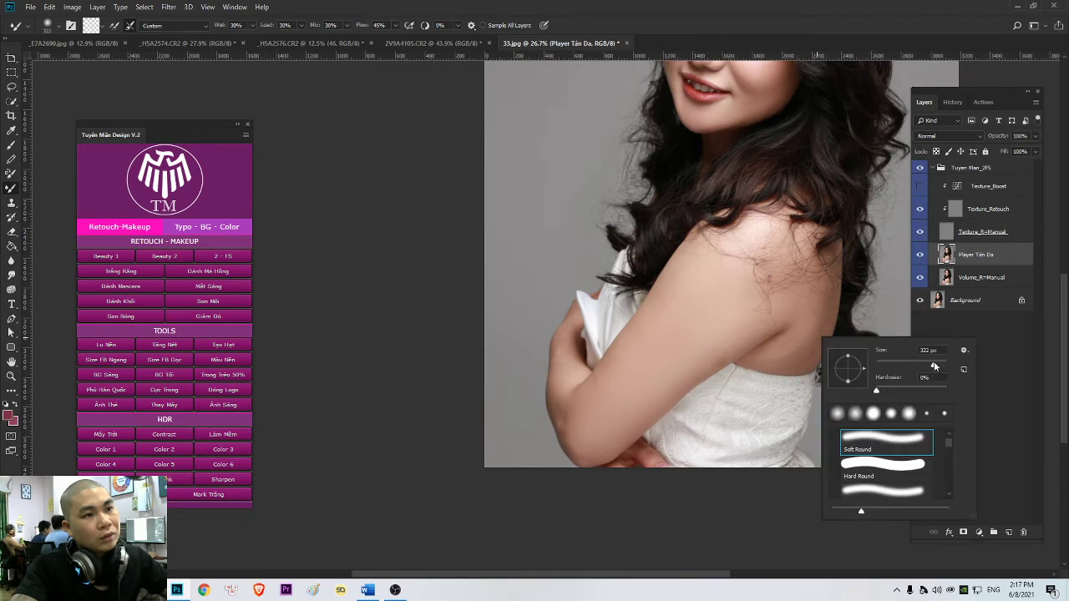
pyautogui.press('Return')
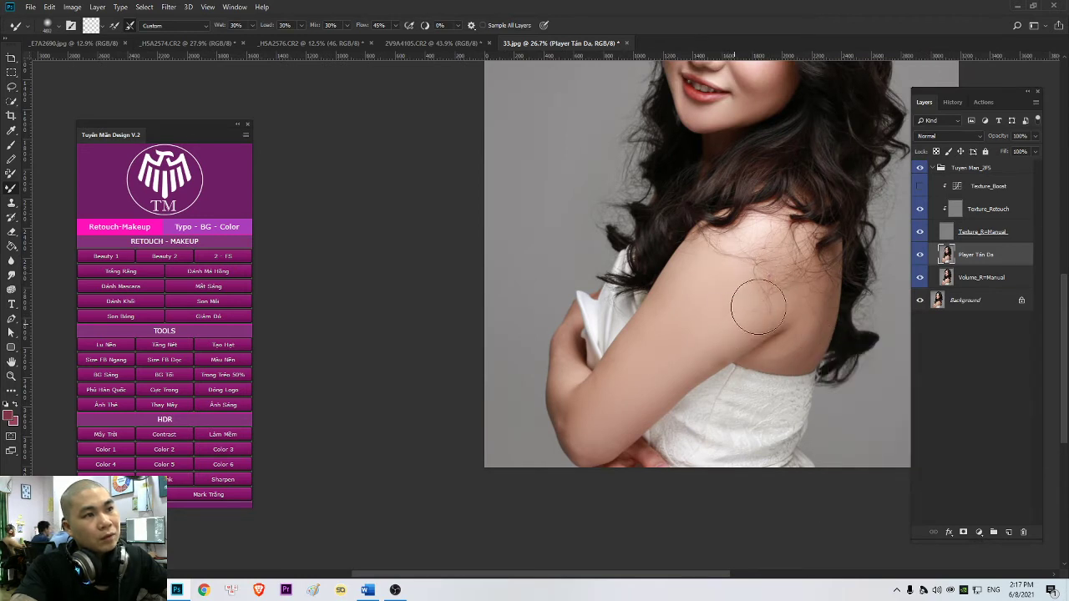
pyautogui.rightClick(797, 315)
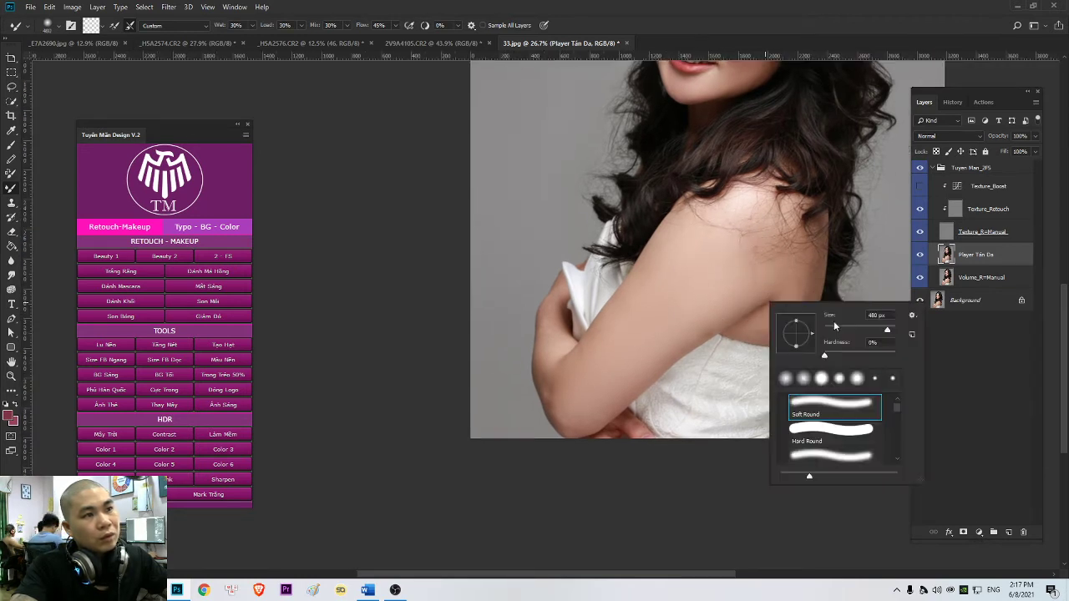
pyautogui.press('Return')
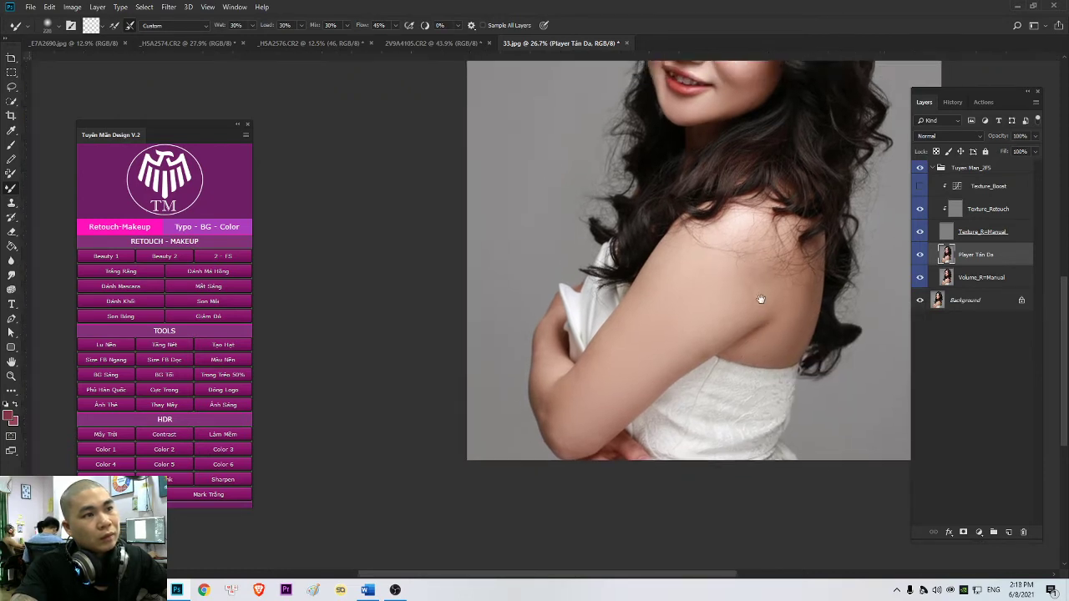
# - Compare the whole portrait before and after retouching by switching the visibility of the Tuyen Man_2FS group
pyautogui.hotkey('ctrl', '0')
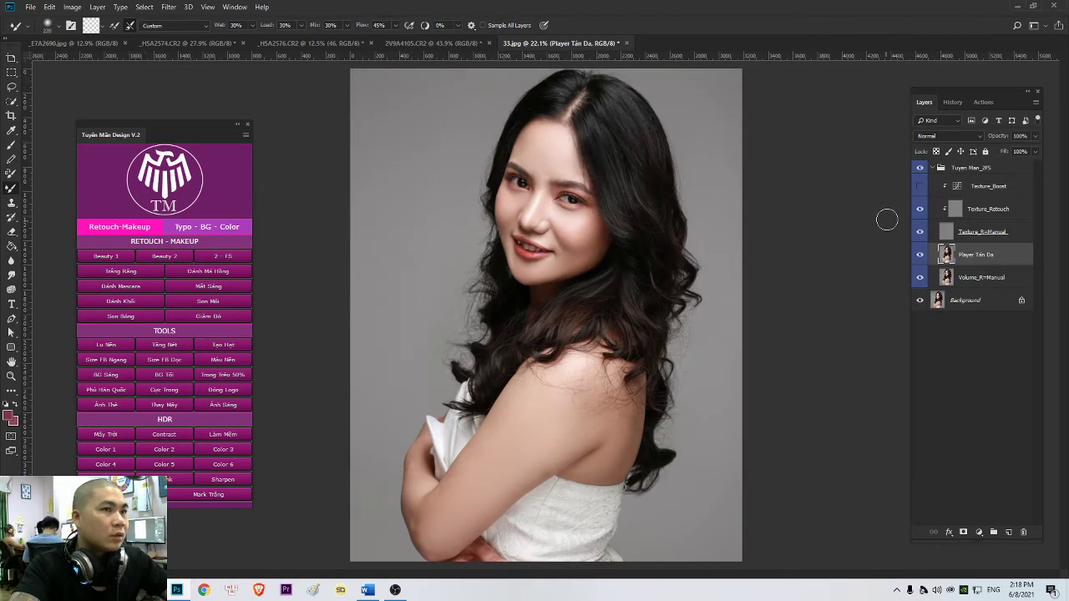
pyautogui.click(922, 169)
pyautogui.click(922, 169)
pyautogui.click(922, 169)
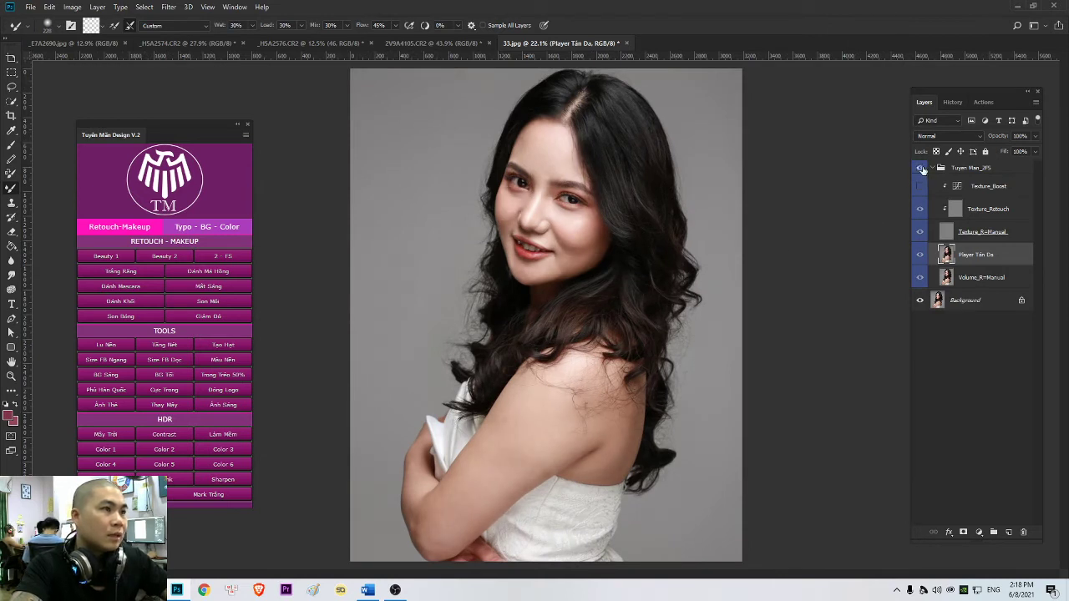
pyautogui.click(922, 169)
pyautogui.click(922, 169)
pyautogui.click(922, 168)
pyautogui.click(922, 169)
pyautogui.click(922, 169)
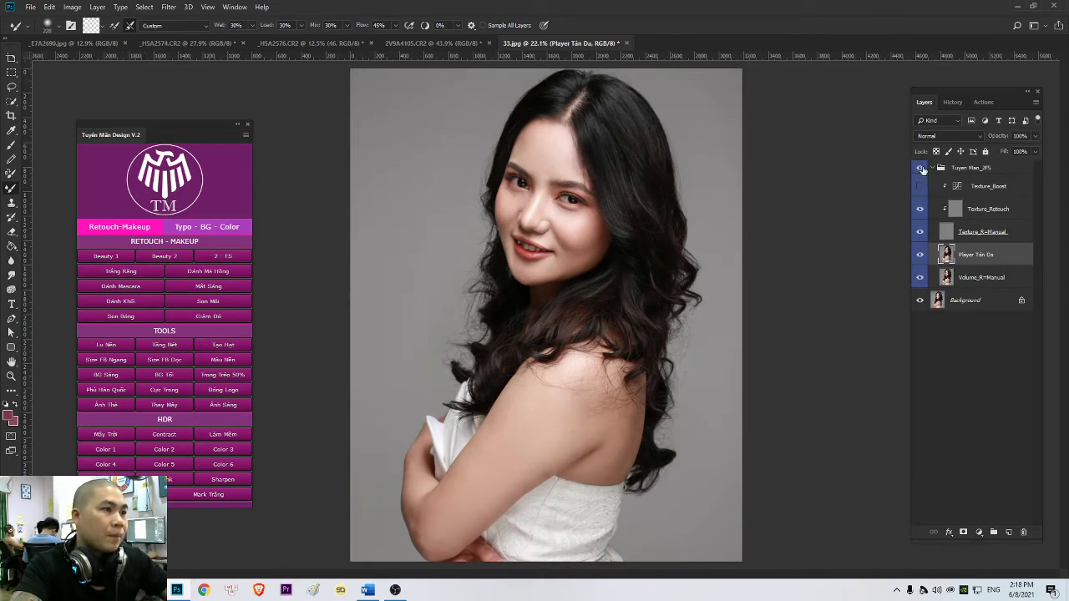
pyautogui.click(922, 168)
pyautogui.click(922, 168)
pyautogui.click(922, 169)
pyautogui.click(922, 169)
pyautogui.scroll(-2, 584, 277)
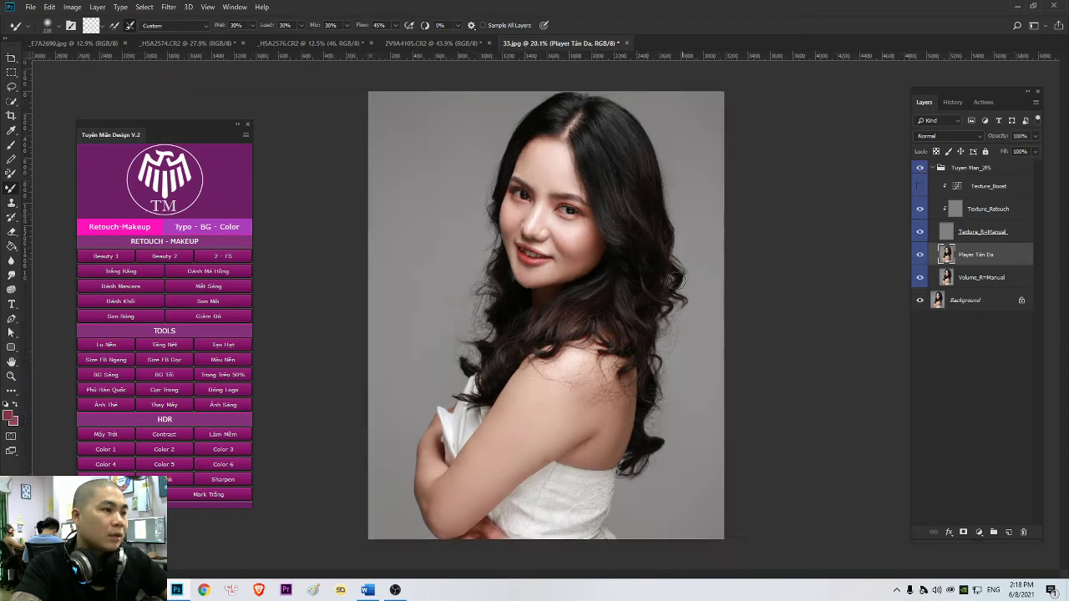
pyautogui.scroll(3, 585, 277)
pyautogui.scroll(-2, 597, 299)
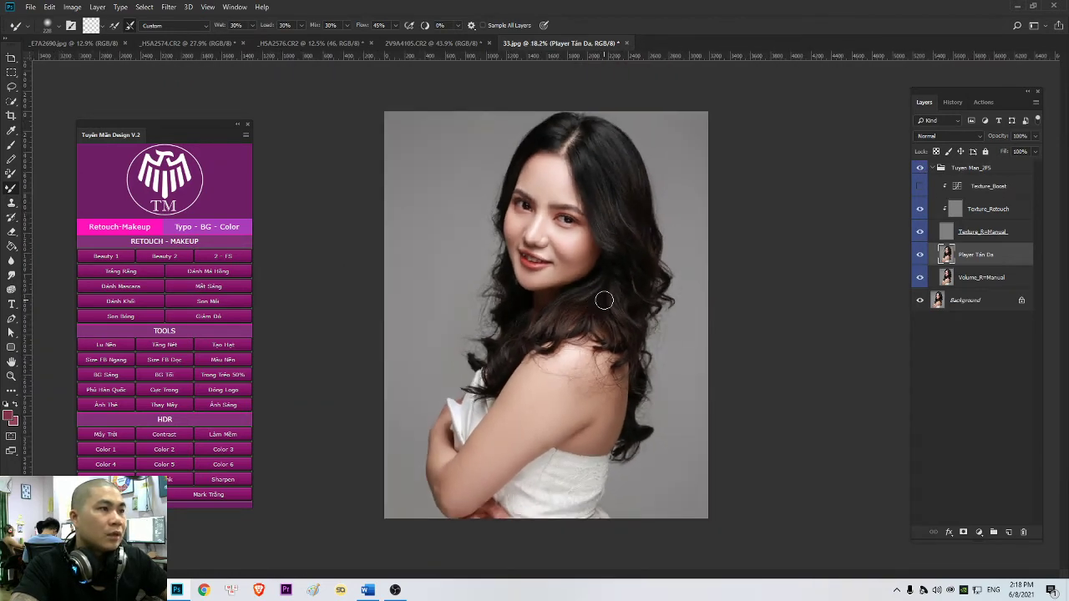
pyautogui.scroll(4, 568, 287)
pyautogui.moveTo(573, 292); pyautogui.dragTo(689, 296)
pyautogui.hotkey('ctrl', 'shift', 'e')
pyautogui.hotkey('ctrl', 'alt', 'z')
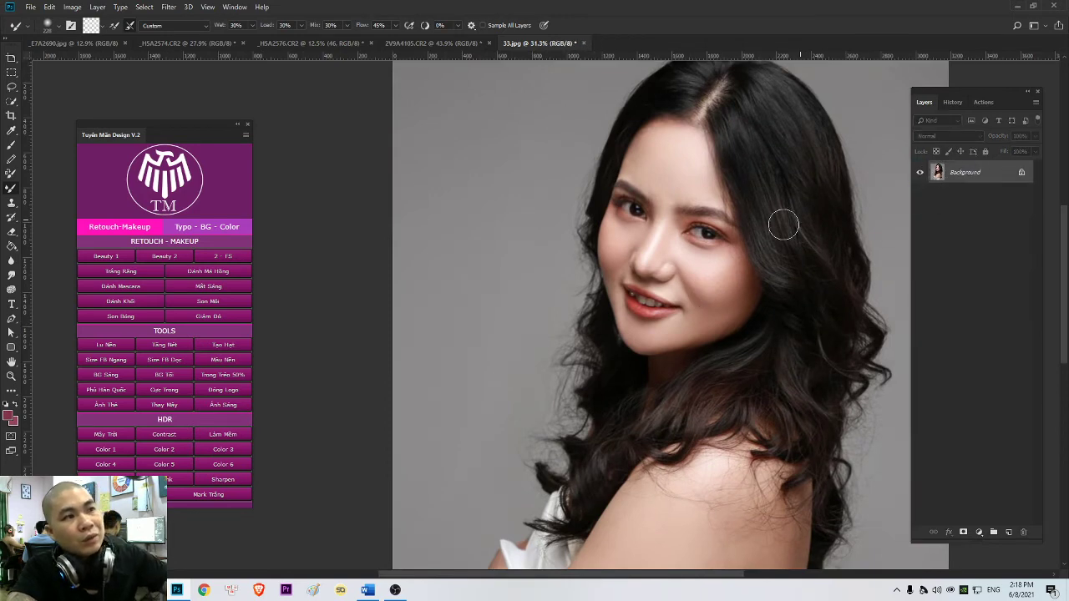
pyautogui.scroll(-2, 751, 234)
pyautogui.scroll(1, 598, 216)
pyautogui.hotkey('ctrl', 'r')
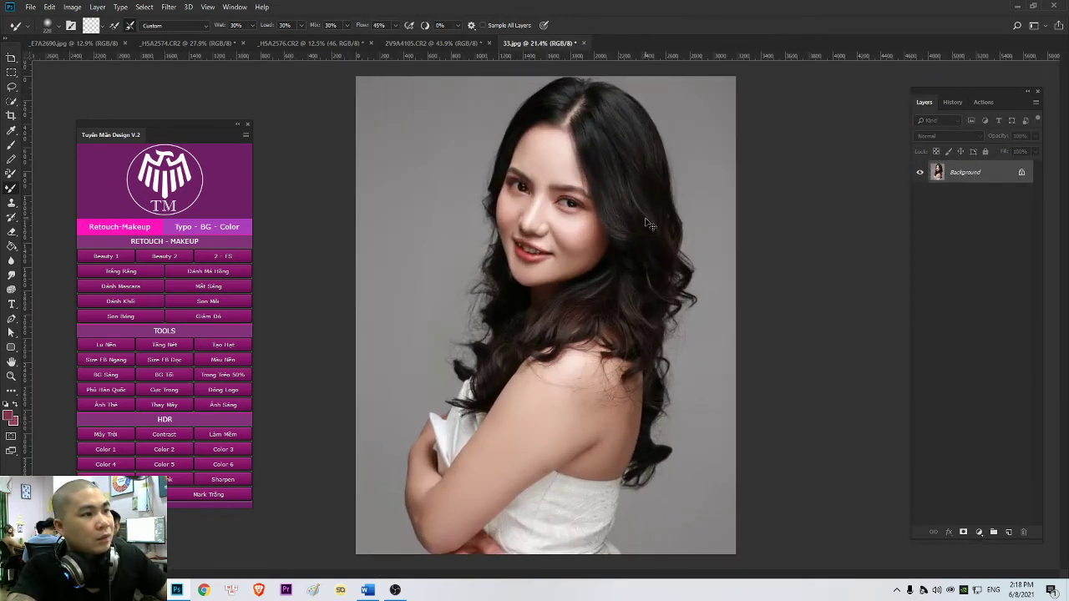
pyautogui.scroll(-1, 643, 224)
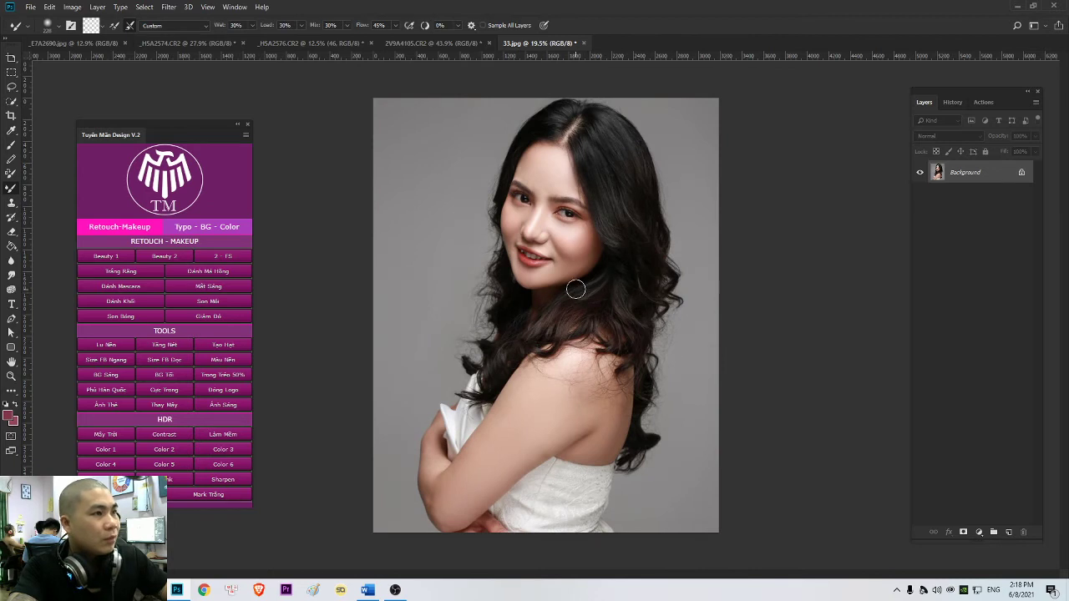
# - Select nearly the whole portrait with a rectangular marquee, leaving out only a thin strip along the photo's left edge
pyautogui.scroll(-1, 576, 289)
pyautogui.press('m')
pyautogui.moveTo(396, 119); pyautogui.dragTo(799, 598)
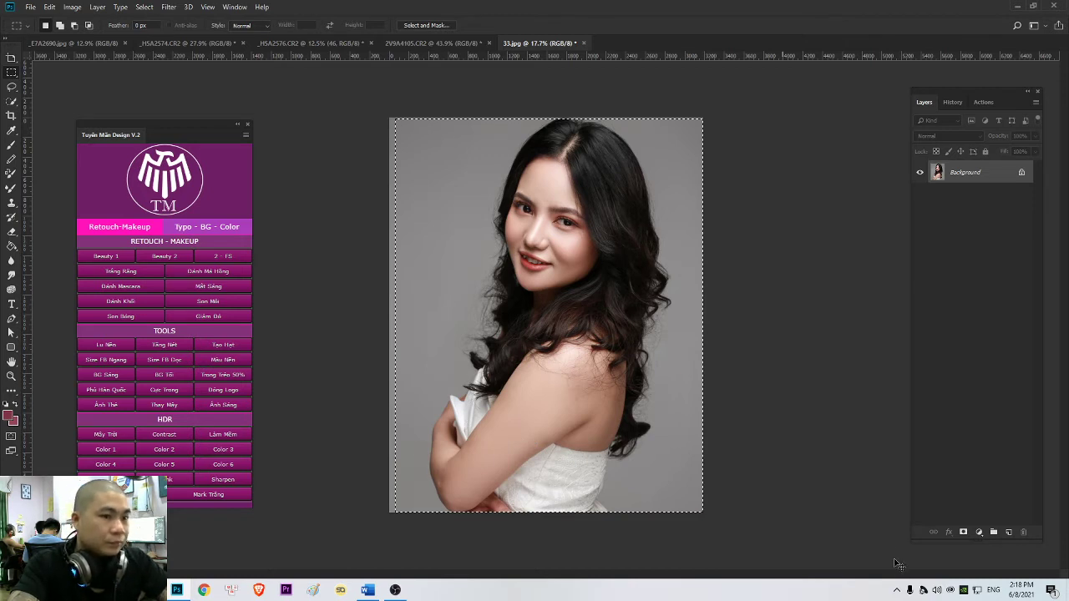
# - Turn off the Vietnamese typing mode of the keyboard input tool
pyautogui.click(898, 591)
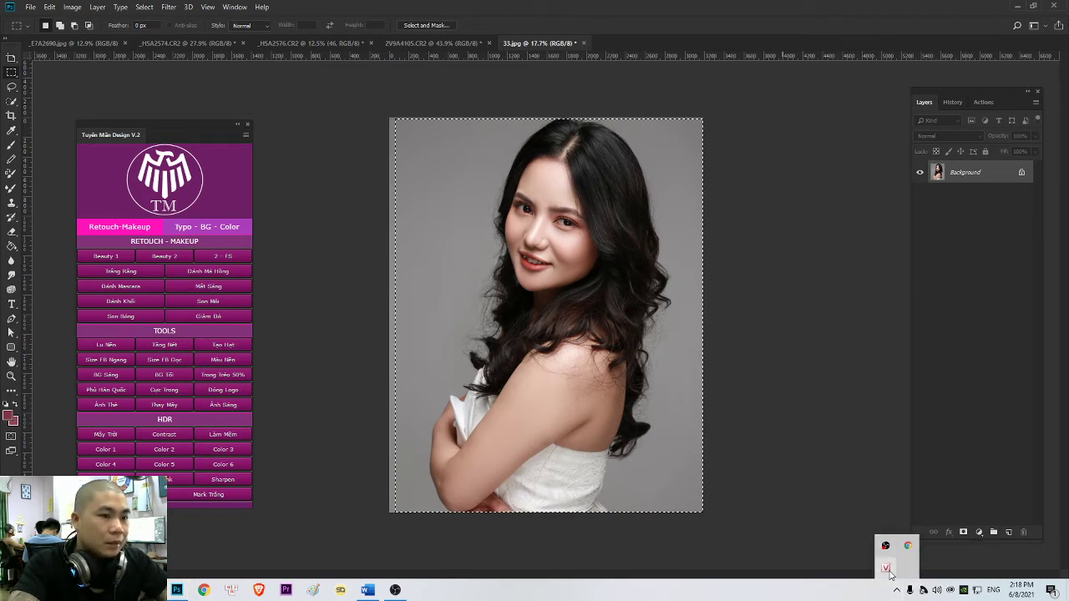
pyautogui.click(819, 417)
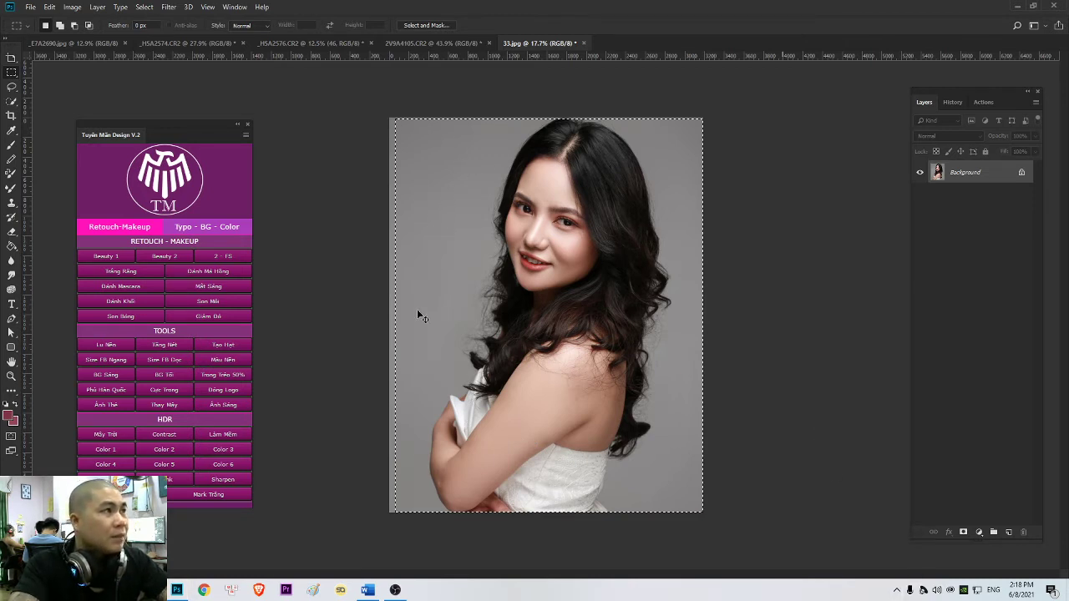
pyautogui.click(899, 591)
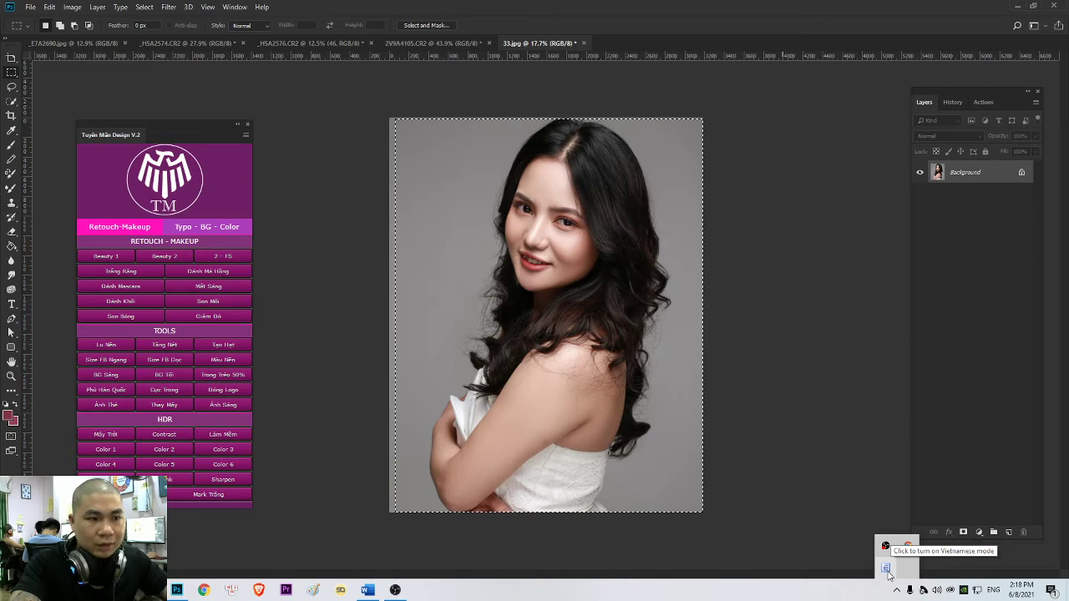
# - Open the Liquify filter and push the edge of the back inward with a warp brush sized from 900 to 1100
pyautogui.hotkey('shift', 'ctrl', 'x')
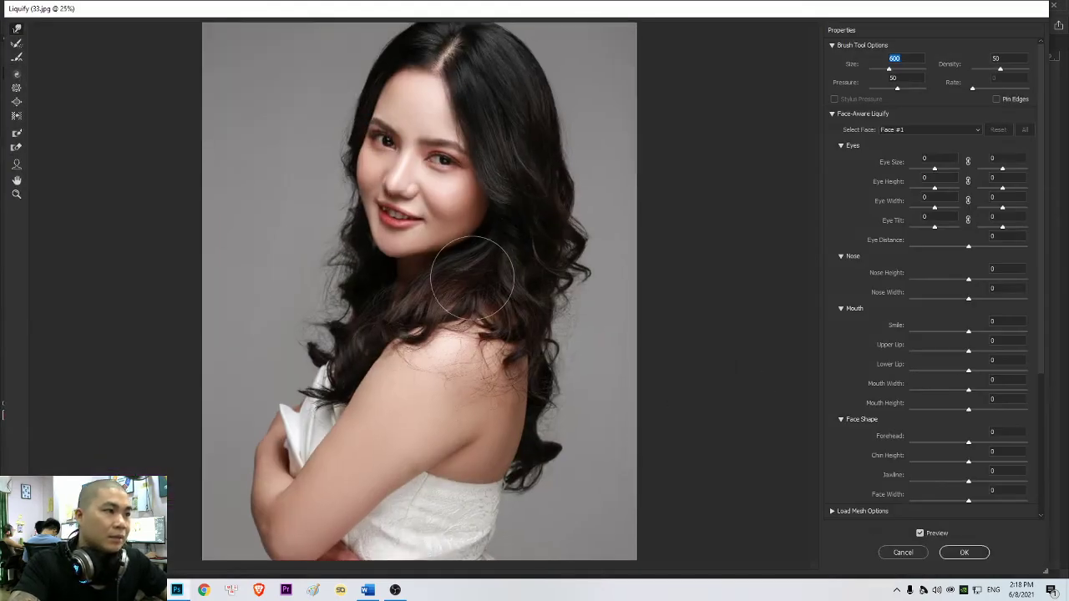
pyautogui.write('900')
pyautogui.press('Return')
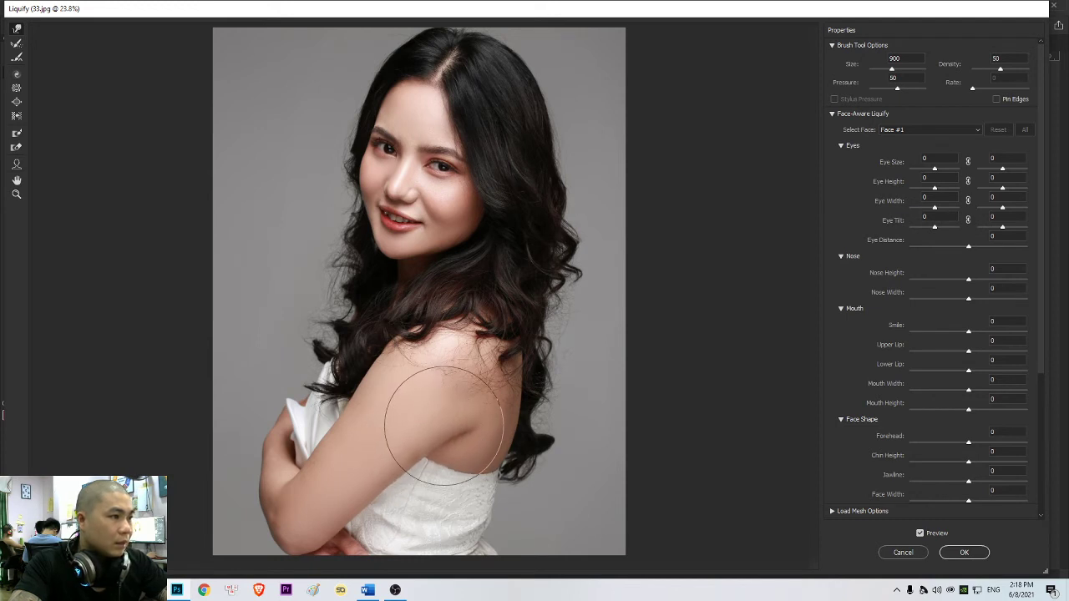
pyautogui.press(']')
pyautogui.press(']')
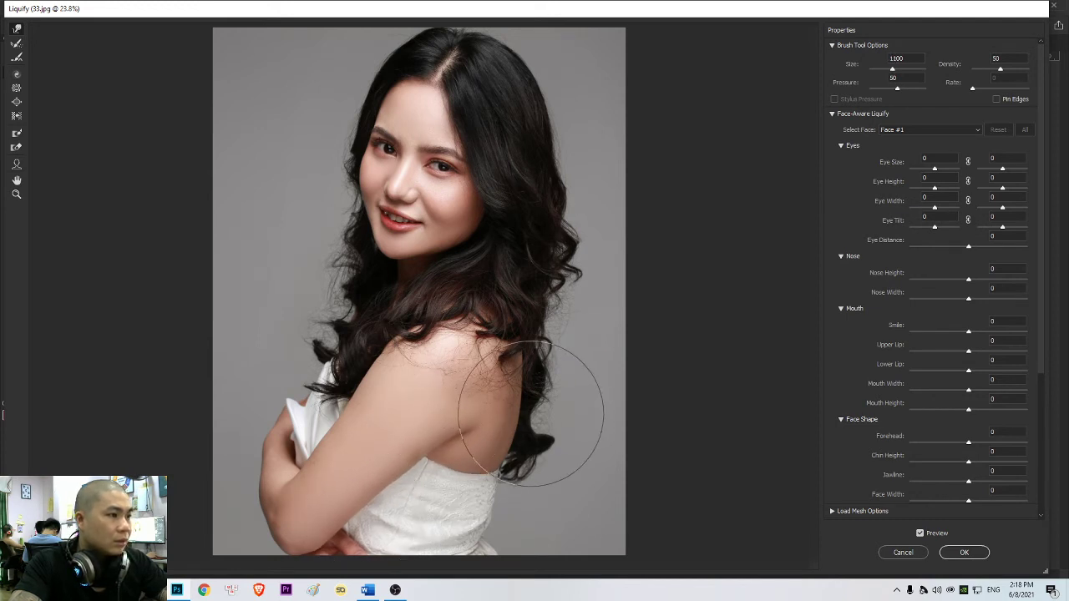
pyautogui.press('[')
pyautogui.press('[')
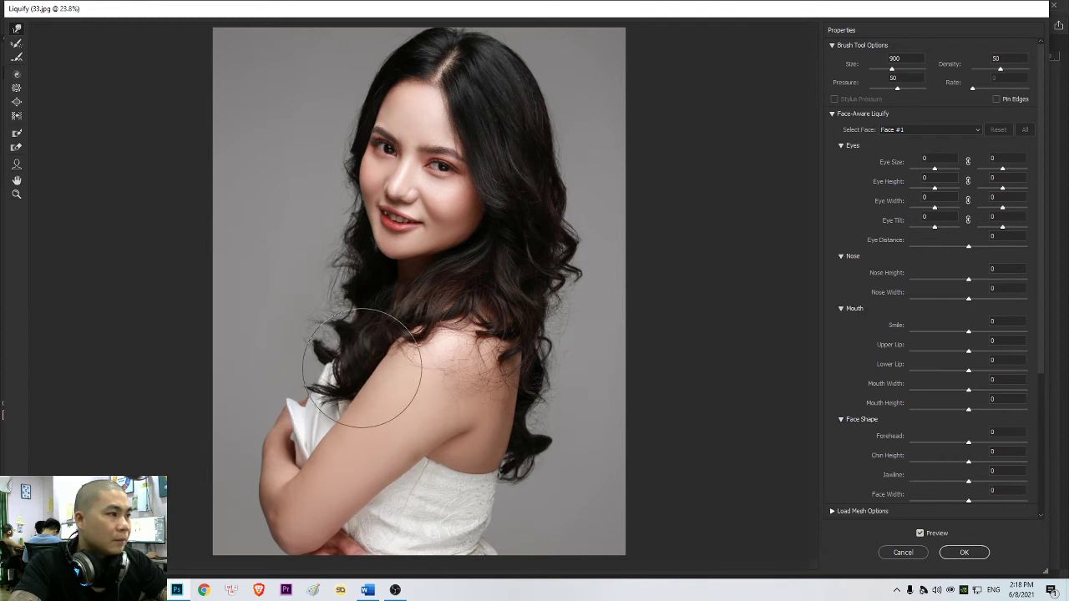
# - Refine the shoulder and arm outline using Liquify brush sizes between 600 and 1000, and apply the warp
pyautogui.press('[')
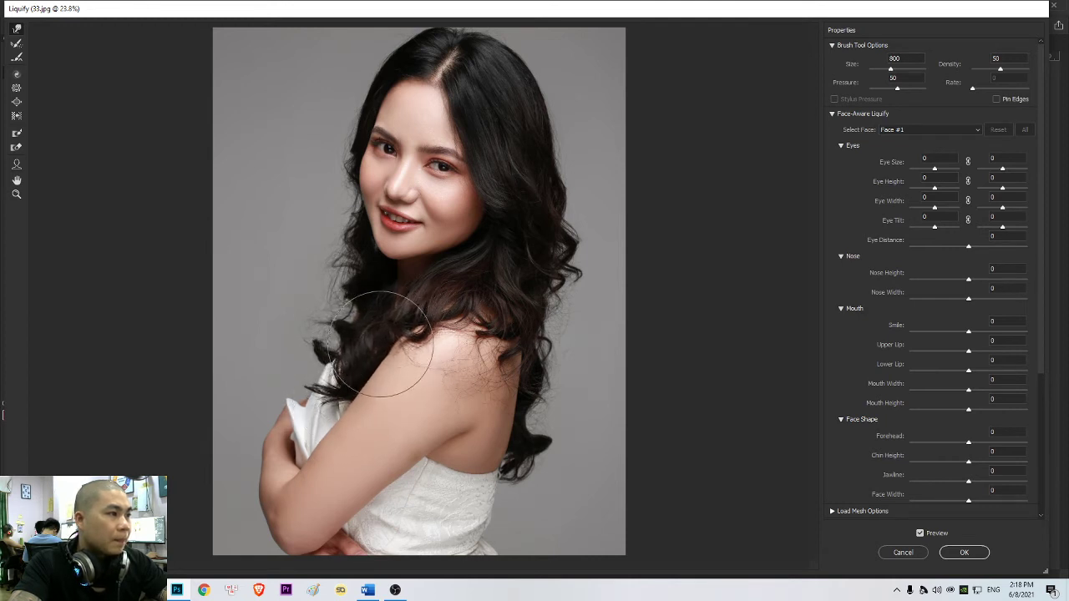
pyautogui.press(']')
pyautogui.press(']')
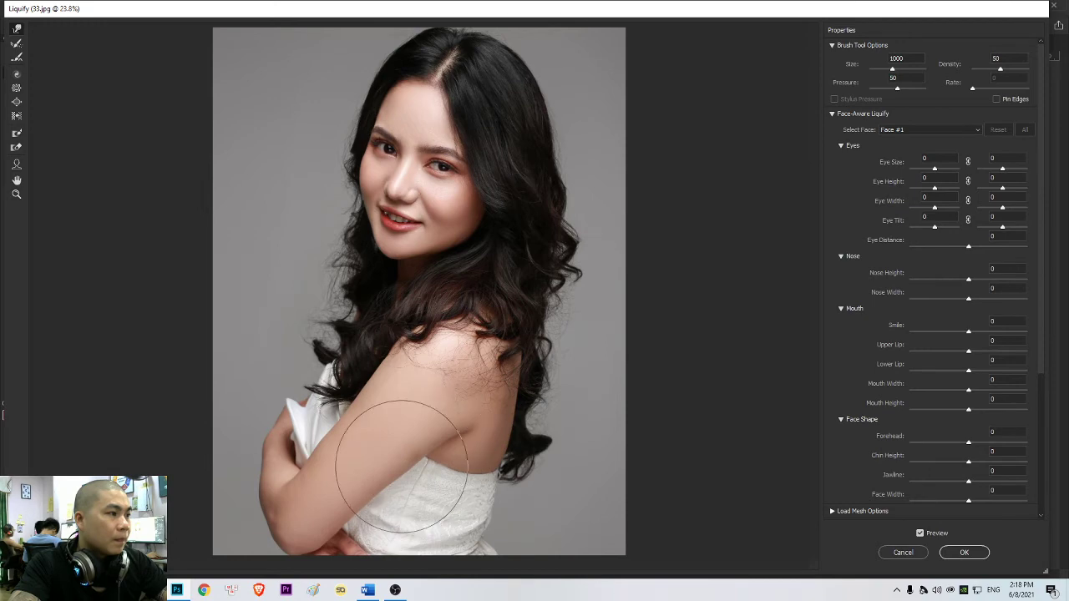
pyautogui.press('[')
pyautogui.press('[')
pyautogui.press('[')
pyautogui.press('[')
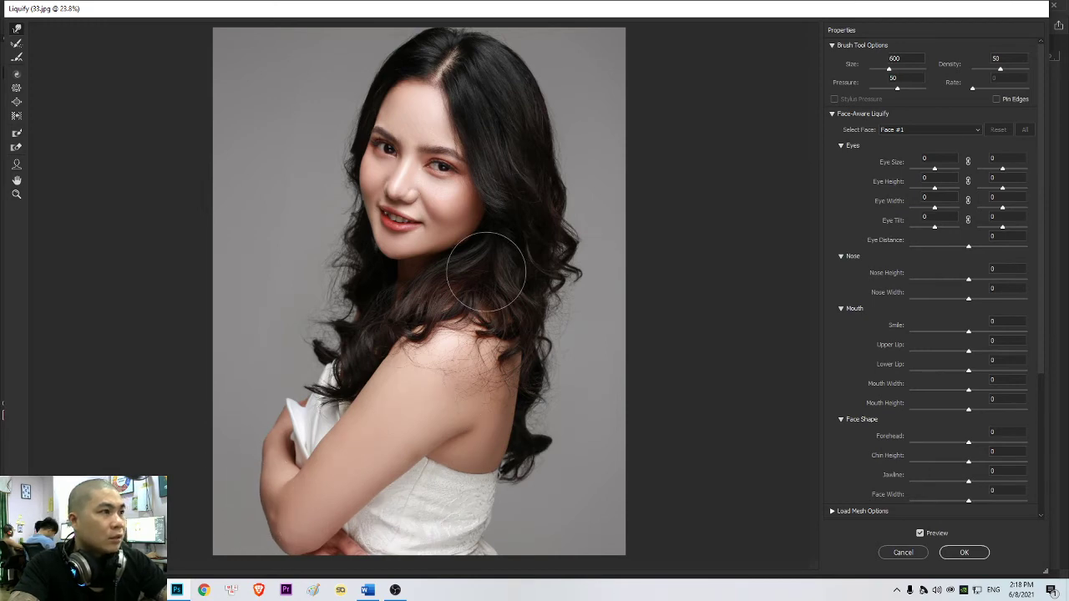
pyautogui.press('Return')
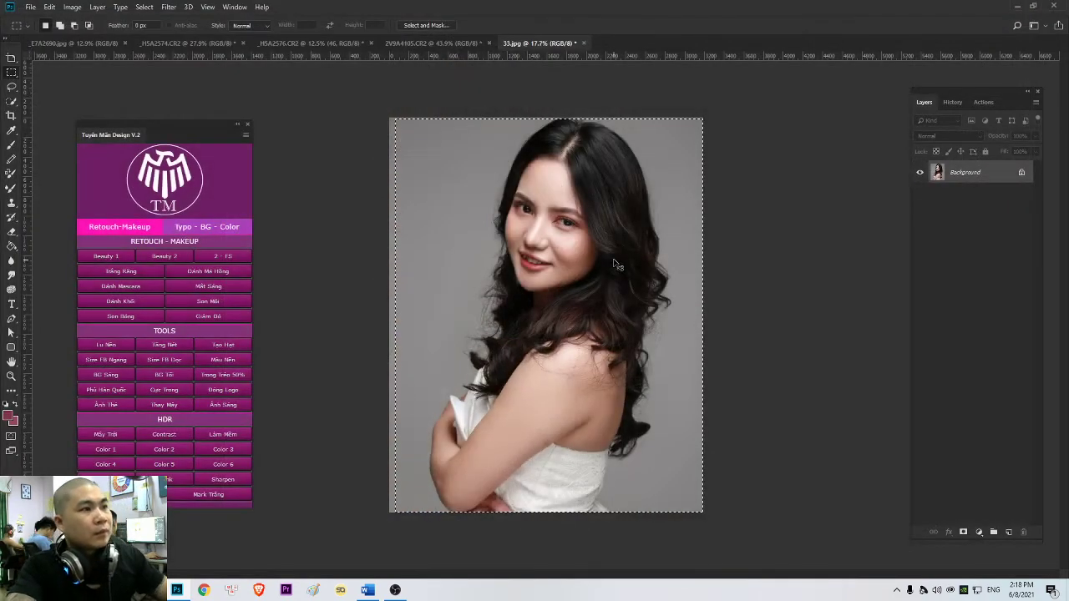
# - Run the Trắng Răng teeth-whitening action to add its masked group, and set the brush size to 25 px
pyautogui.scroll(5, 613, 264)
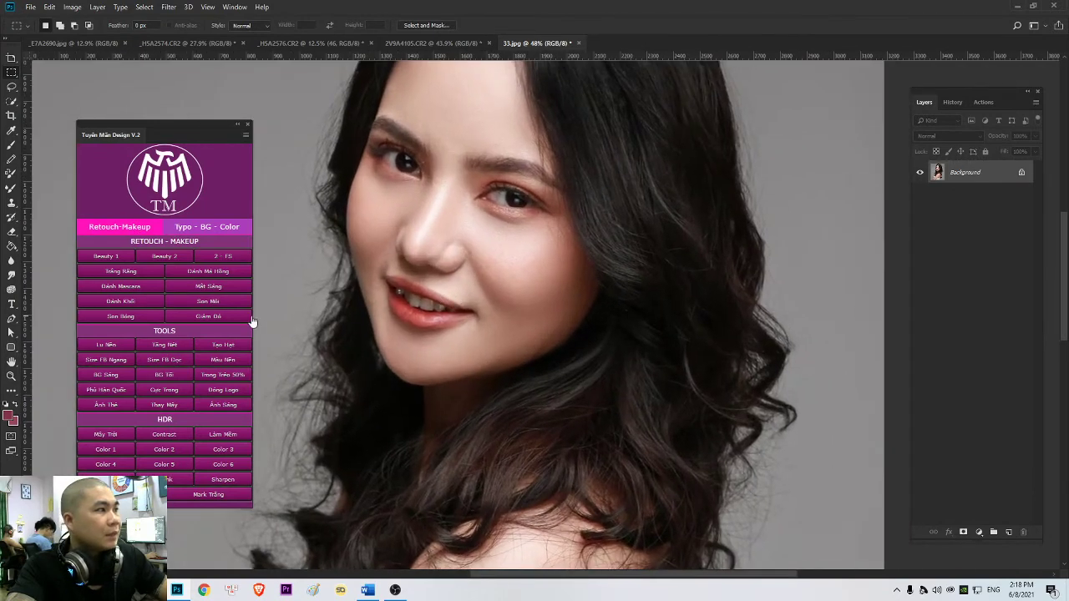
pyautogui.scroll(4, 412, 304)
pyautogui.rightClick(413, 305)
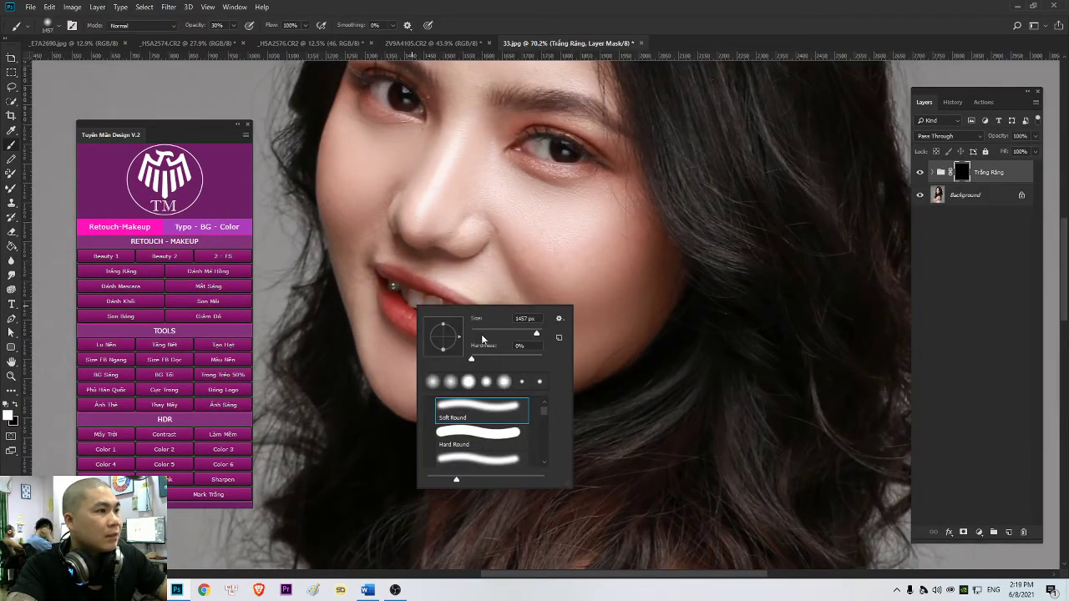
pyautogui.write('25')
pyautogui.press('Return')
# - Set the brush hardness to 35% and its opacity to 100%
pyautogui.rightClick(447, 309)
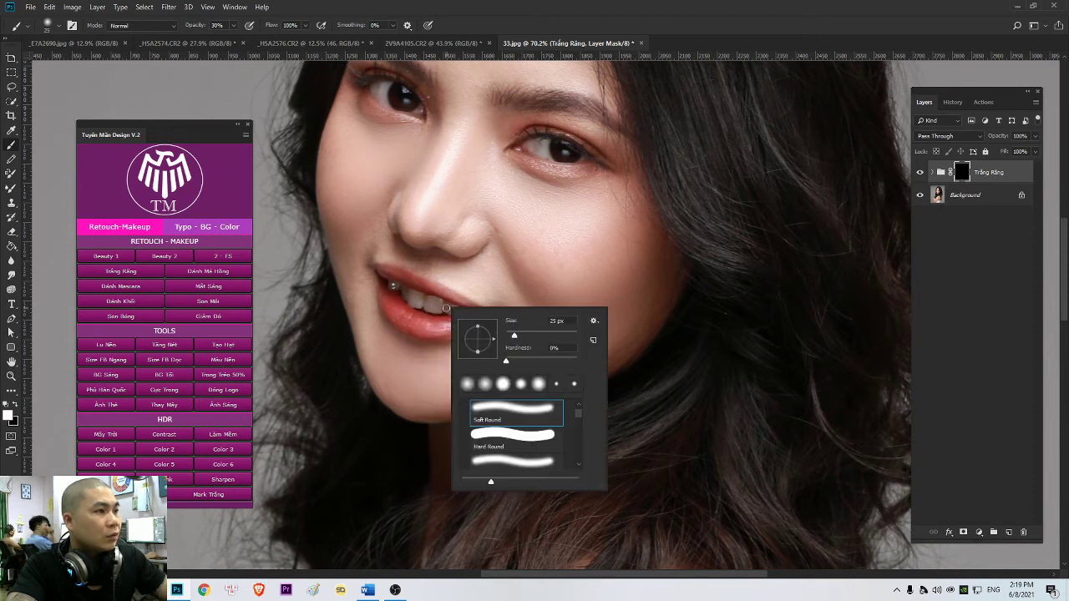
pyautogui.moveTo(524, 363); pyautogui.dragTo(530, 362)
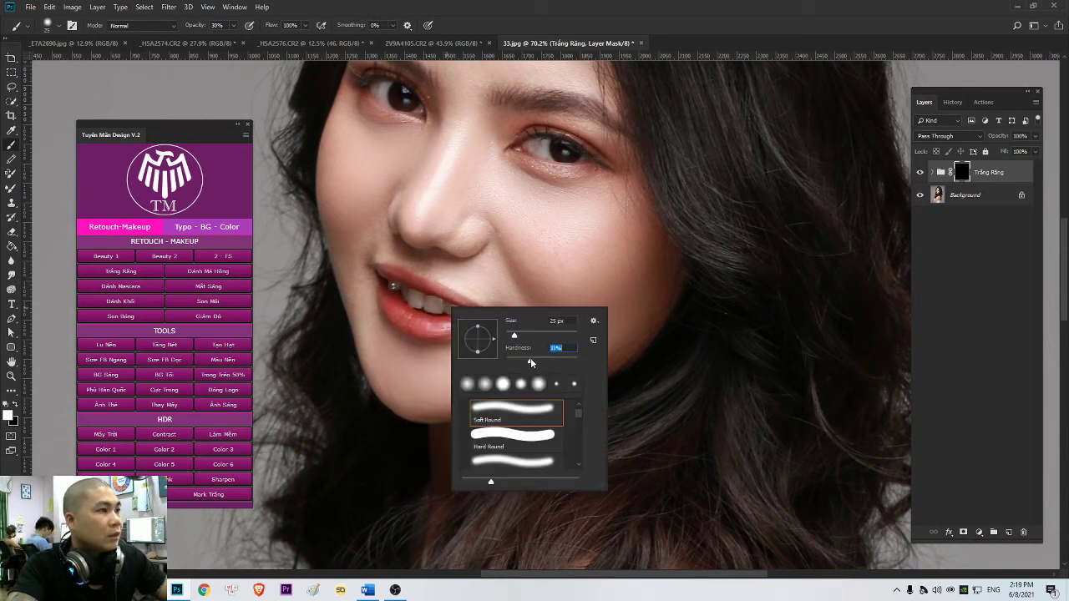
pyautogui.rightClick(435, 308)
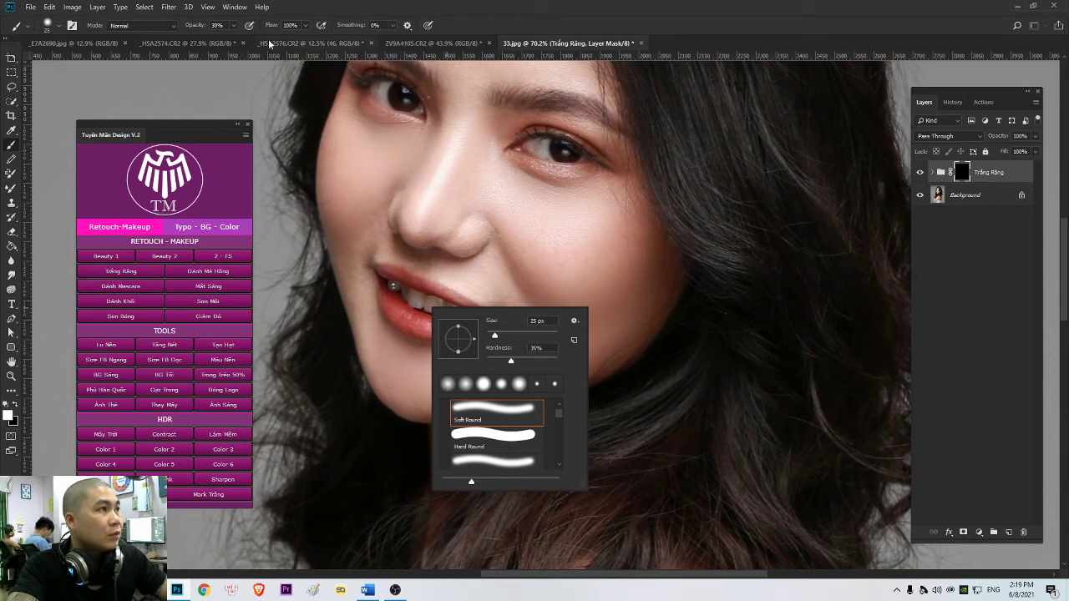
pyautogui.click(234, 26)
pyautogui.moveTo(234, 39); pyautogui.dragTo(303, 46)
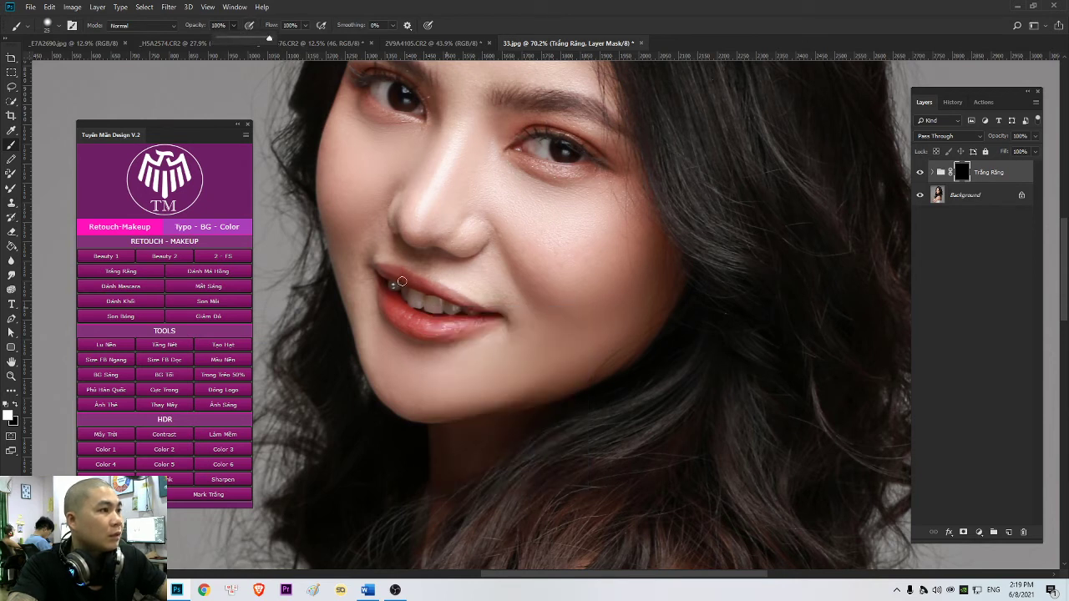
# - Paint the teeth white on the Trắng Răng mask and lower the group's opacity to 36%
pyautogui.moveTo(395, 288)
pyautogui.mouseDown()
pyautogui.moveTo(461, 310)
pyautogui.moveTo(404, 296)
pyautogui.mouseUp()
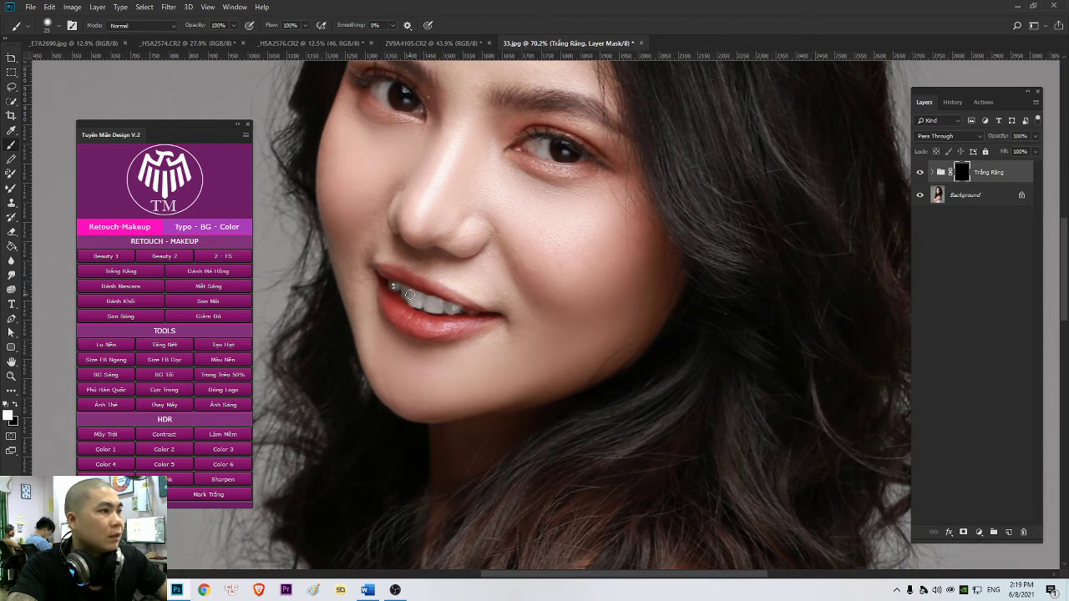
pyautogui.click(1035, 136)
pyautogui.moveTo(1036, 148); pyautogui.dragTo(1007, 151)
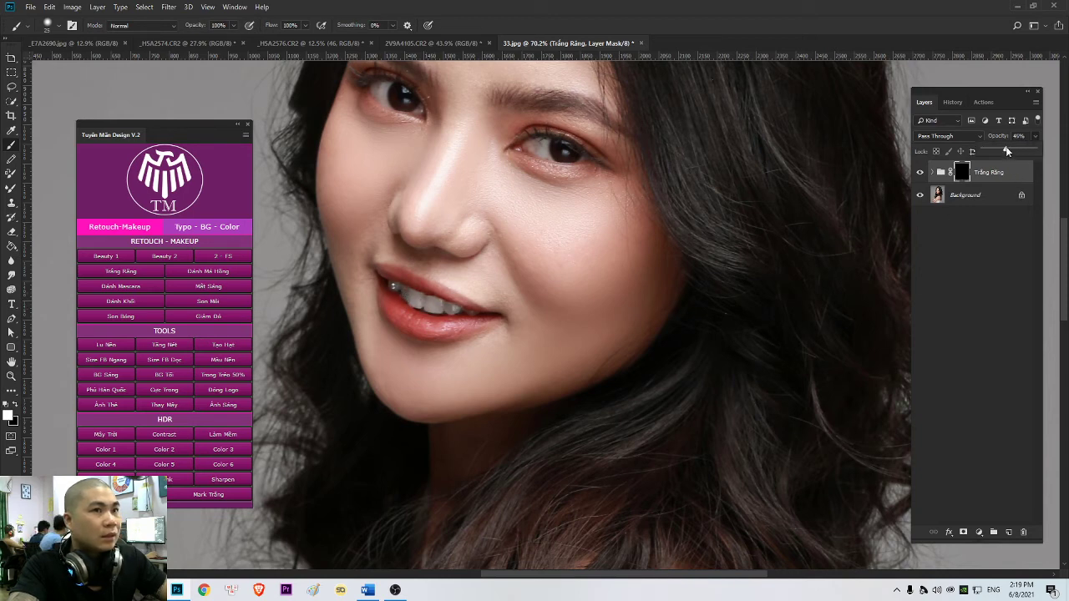
# - Brighten the whites of both eyes by painting over them on the Trắng Răng mask
pyautogui.moveTo(618, 187); pyautogui.dragTo(581, 254)
pyautogui.scroll(2, 543, 230)
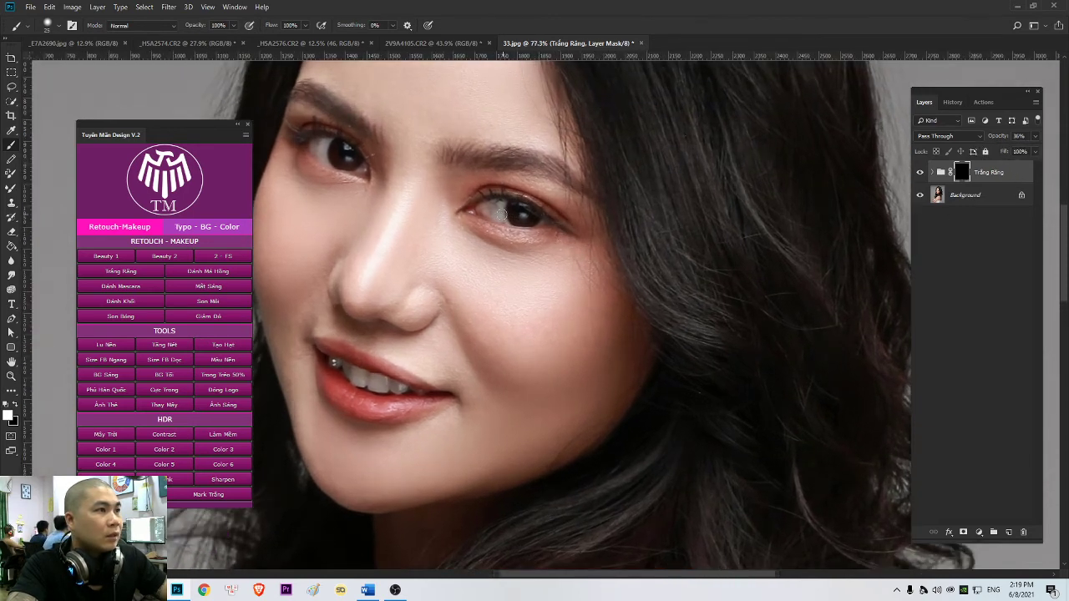
pyautogui.moveTo(501, 218)
pyautogui.mouseDown()
pyautogui.moveTo(496, 207)
pyautogui.moveTo(524, 249)
pyautogui.mouseUp()
pyautogui.moveTo(335, 184); pyautogui.dragTo(325, 186)
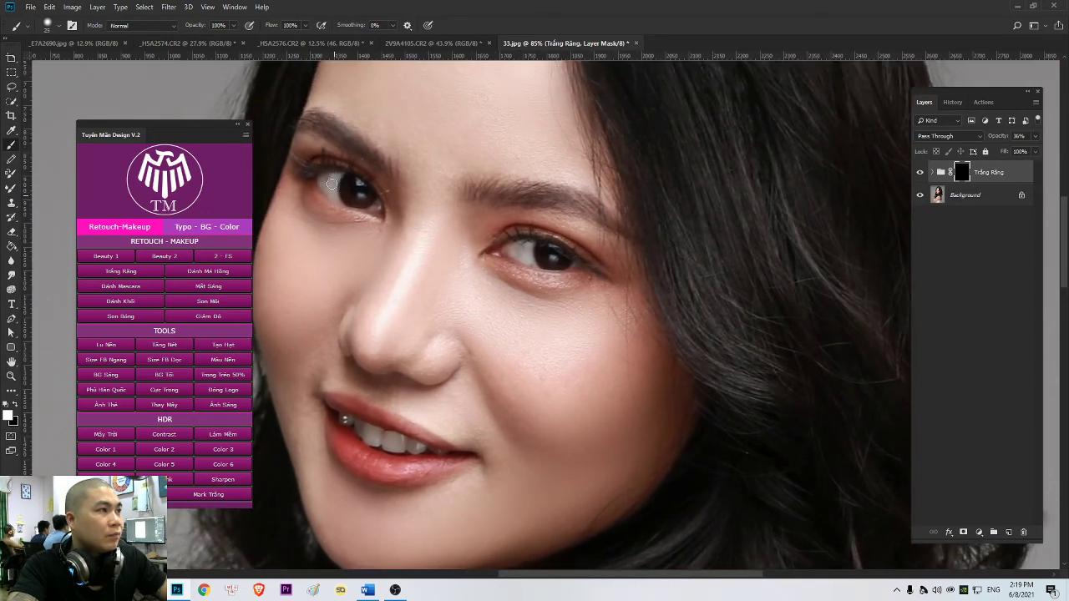
pyautogui.scroll(-2, 327, 186)
pyautogui.scroll(1, 446, 219)
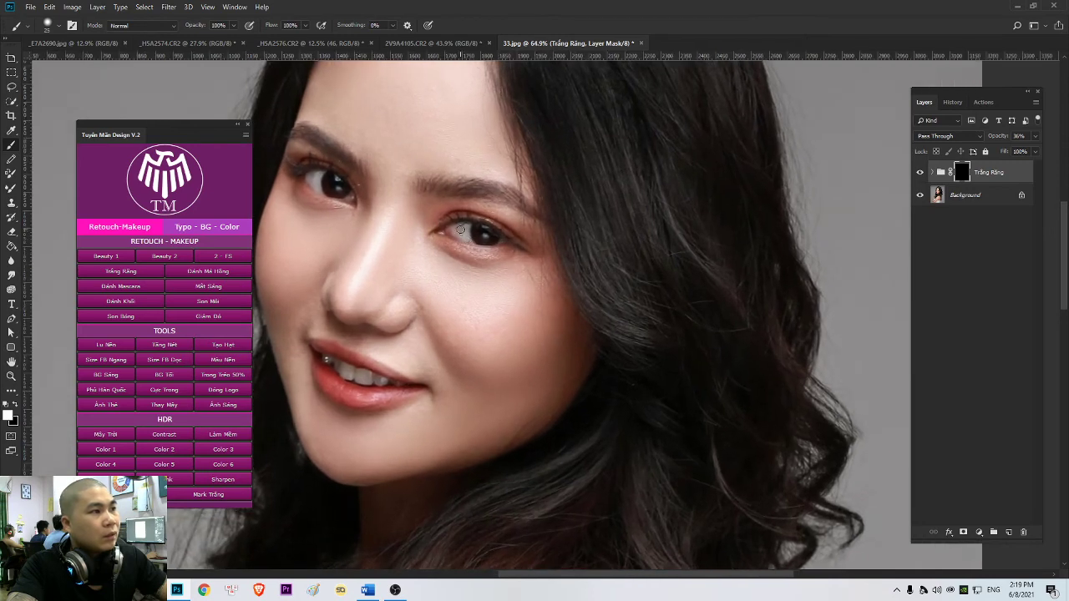
# - Set the opacity of the Trắng Răng group to 40%
pyautogui.scroll(-3, 516, 232)
pyautogui.press('c')
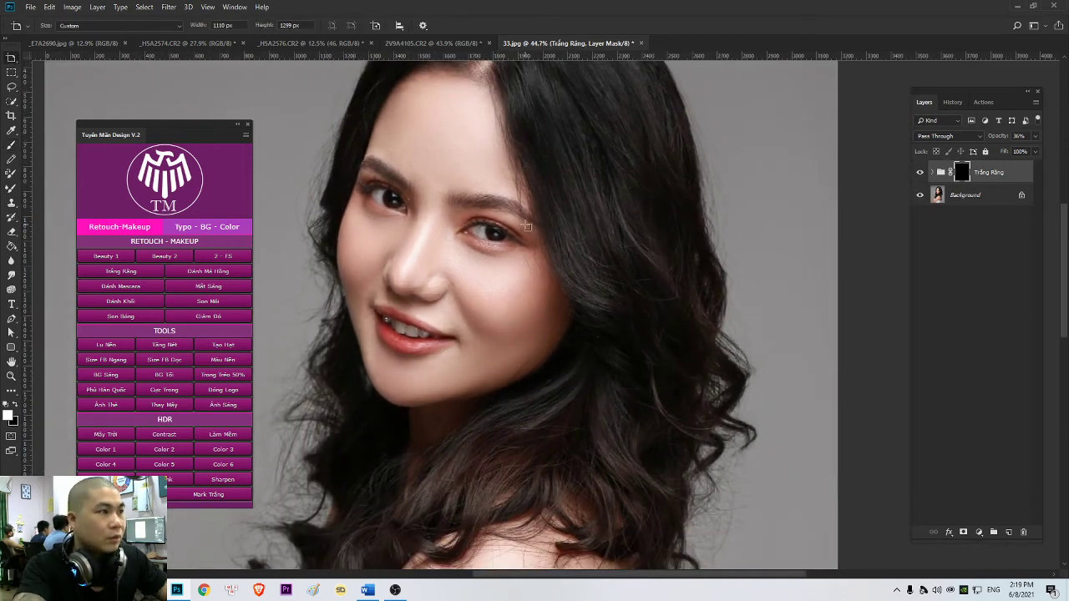
pyautogui.press('v')
pyautogui.press('4')
pyautogui.scroll(2, 526, 230)
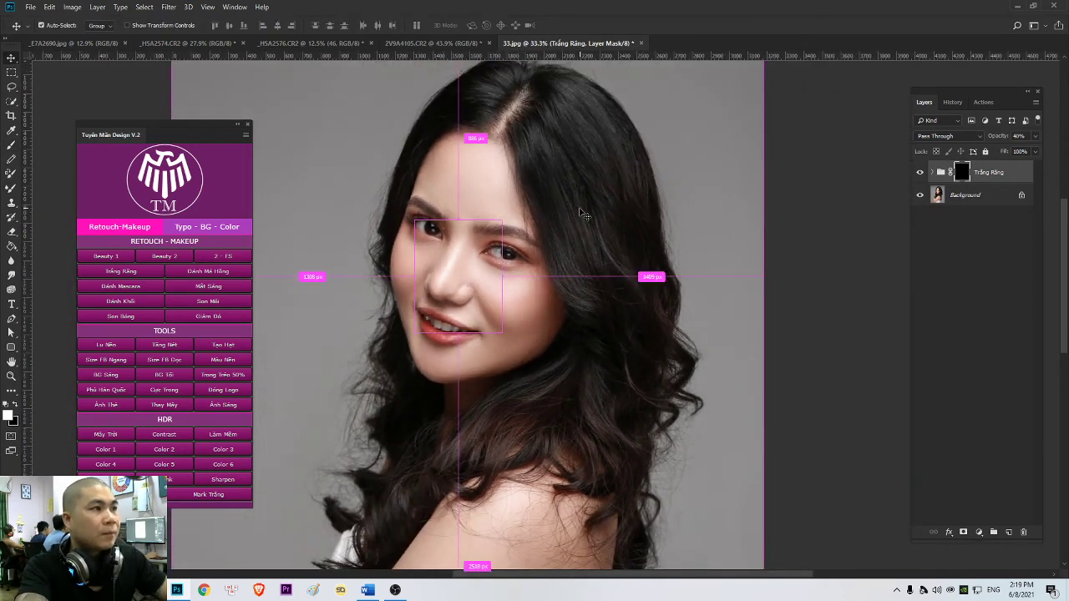
# - Lower the brush opacity to 45% and touch up the whites of the eyes on the Trắng Răng mask
pyautogui.scroll(-4, 473, 240)
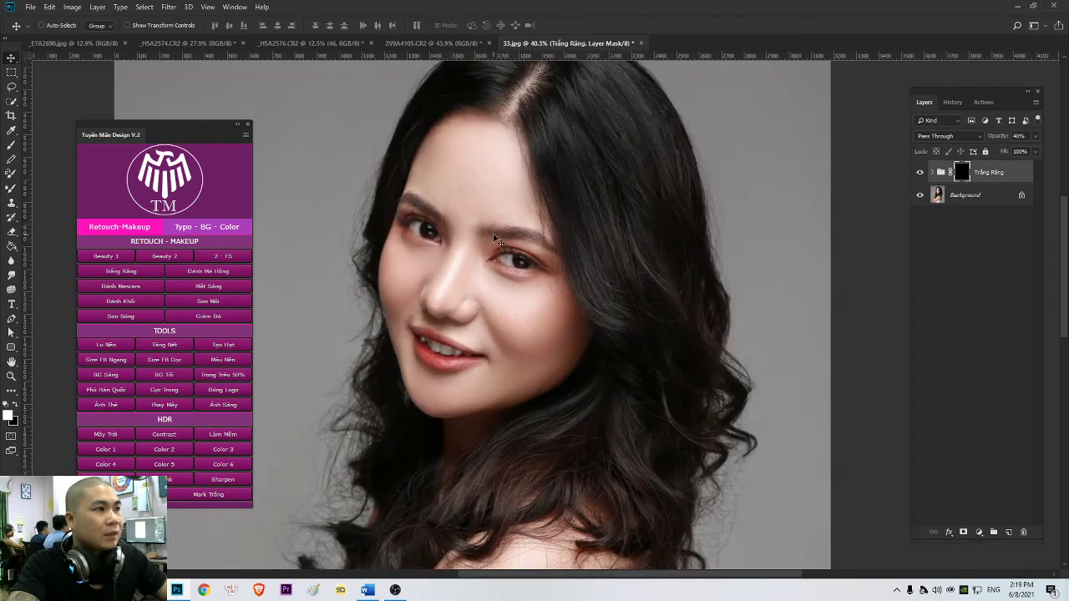
pyautogui.scroll(4, 551, 234)
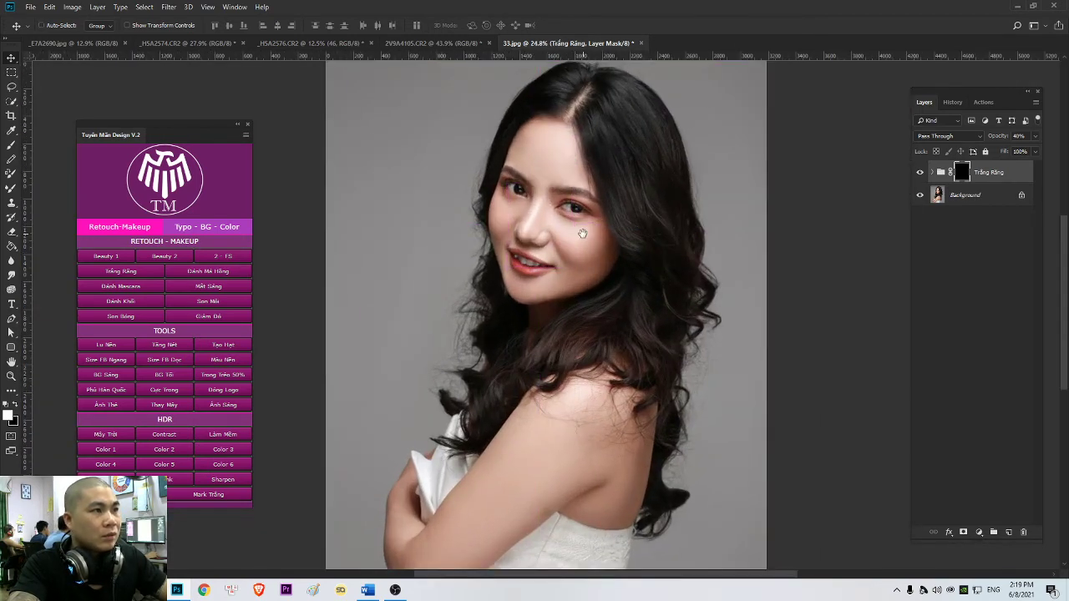
pyautogui.scroll(1, 572, 219)
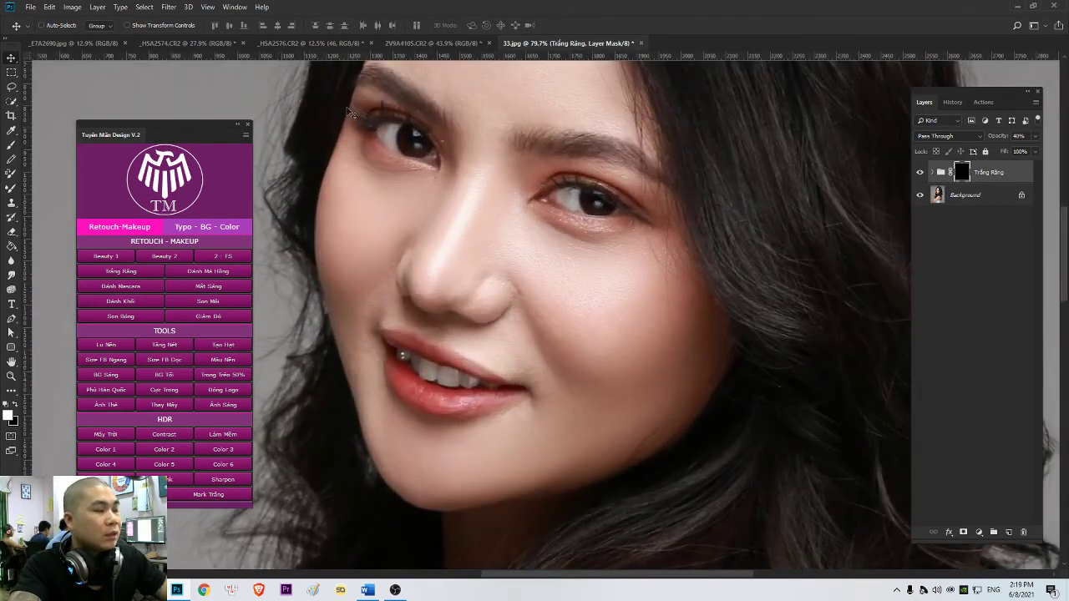
pyautogui.press('b')
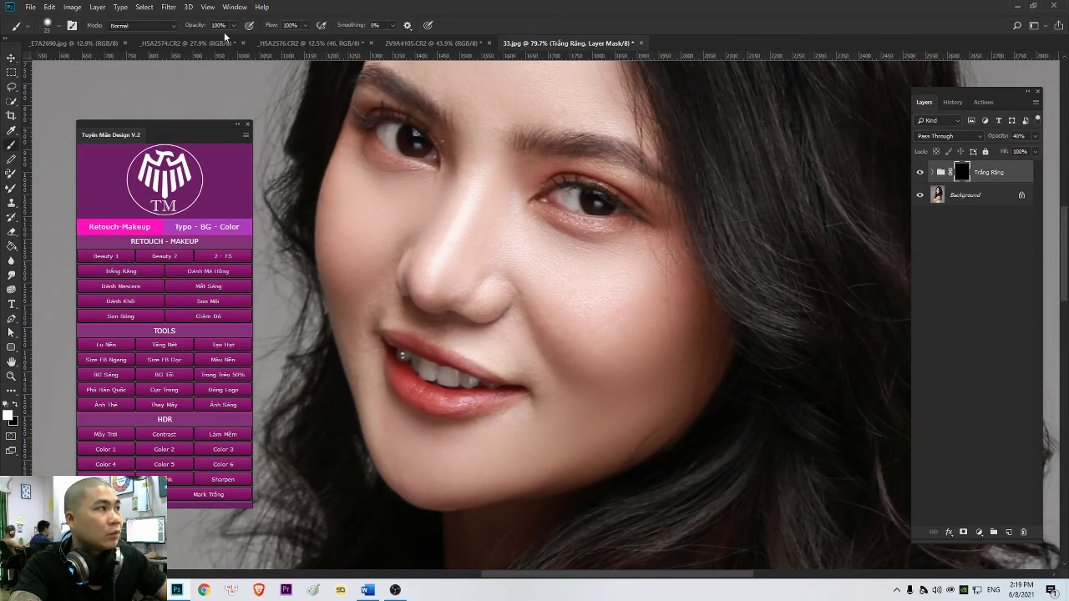
pyautogui.moveTo(233, 26); pyautogui.dragTo(207, 44)
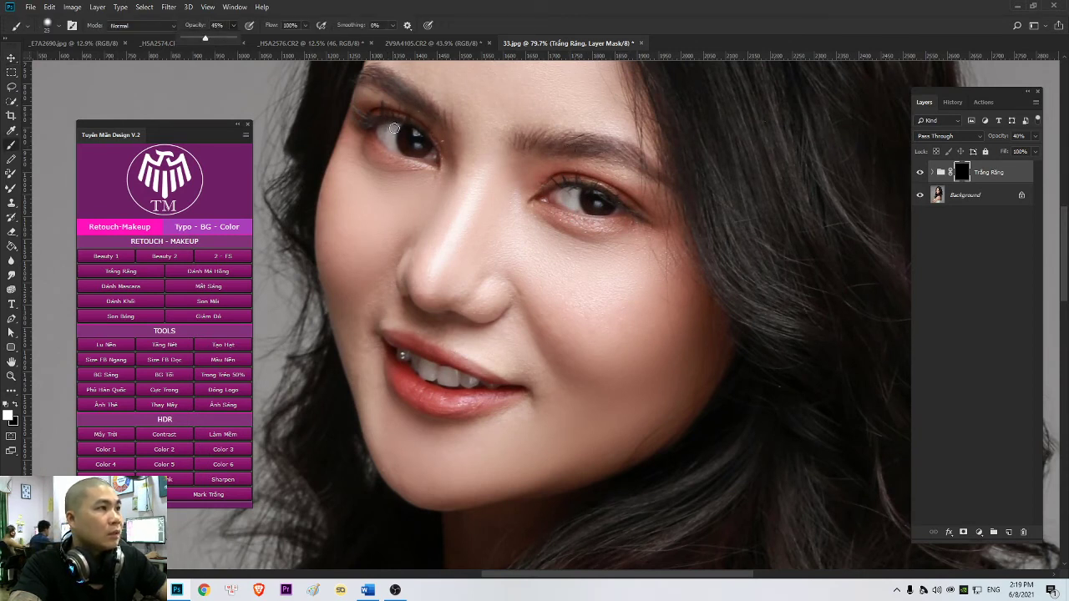
pyautogui.click(393, 129)
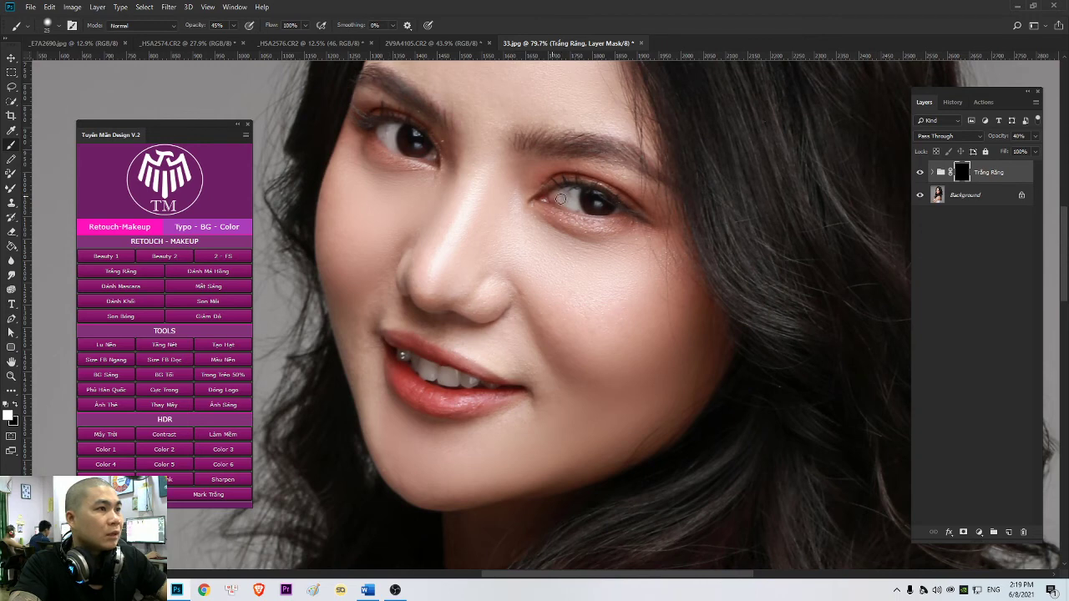
# - Merge the Trắng Răng group and the Background into a single layer
pyautogui.scroll(-5, 563, 198)
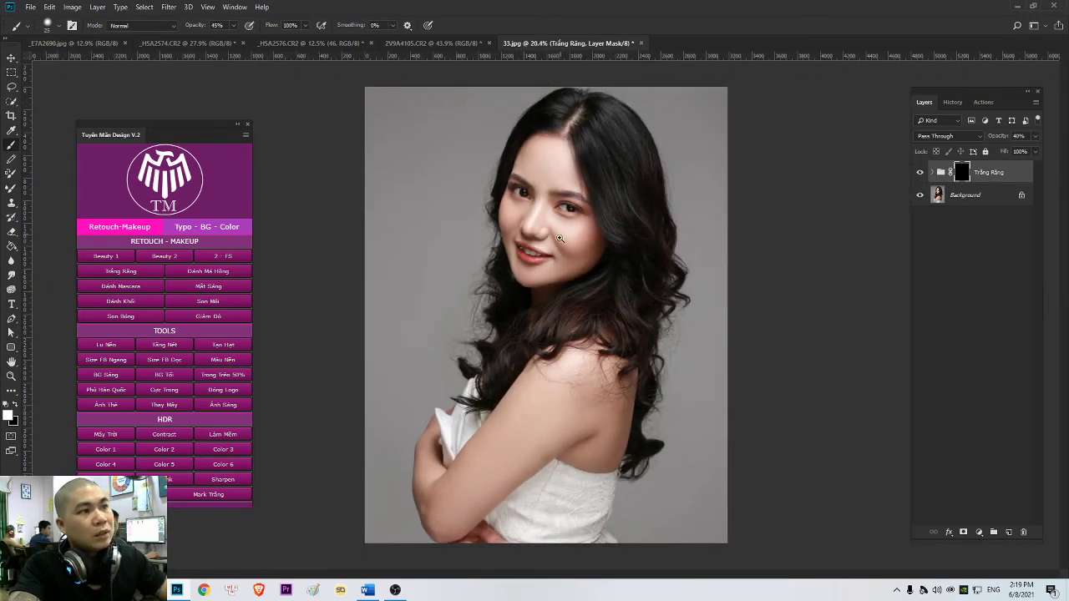
pyautogui.scroll(3, 559, 239)
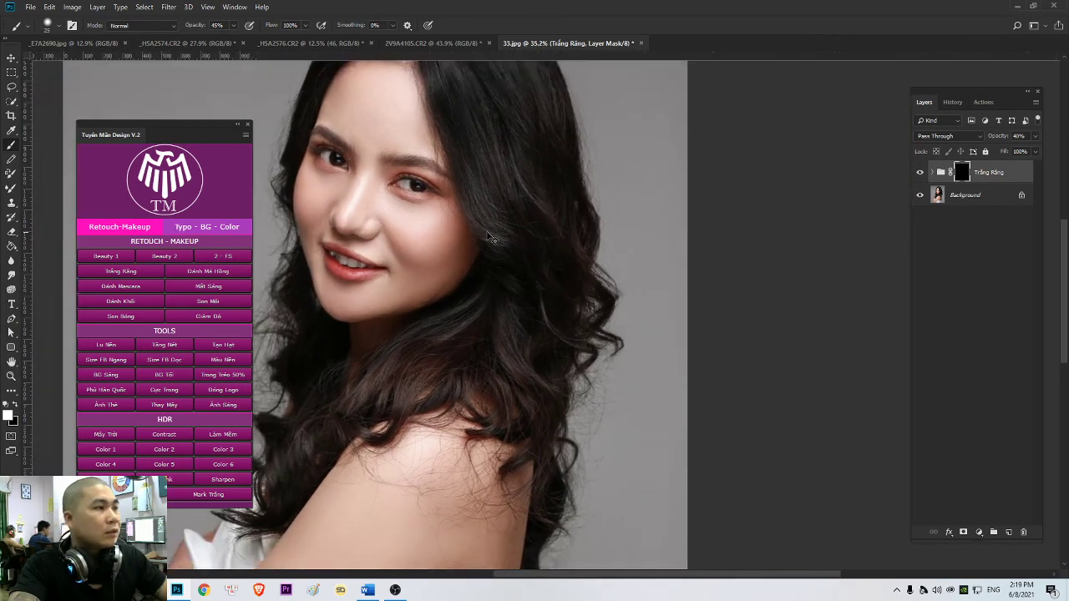
pyautogui.scroll(-2, 491, 237)
pyautogui.hotkey('ctrl', 'shift', 'e')
pyautogui.scroll(-1, 515, 241)
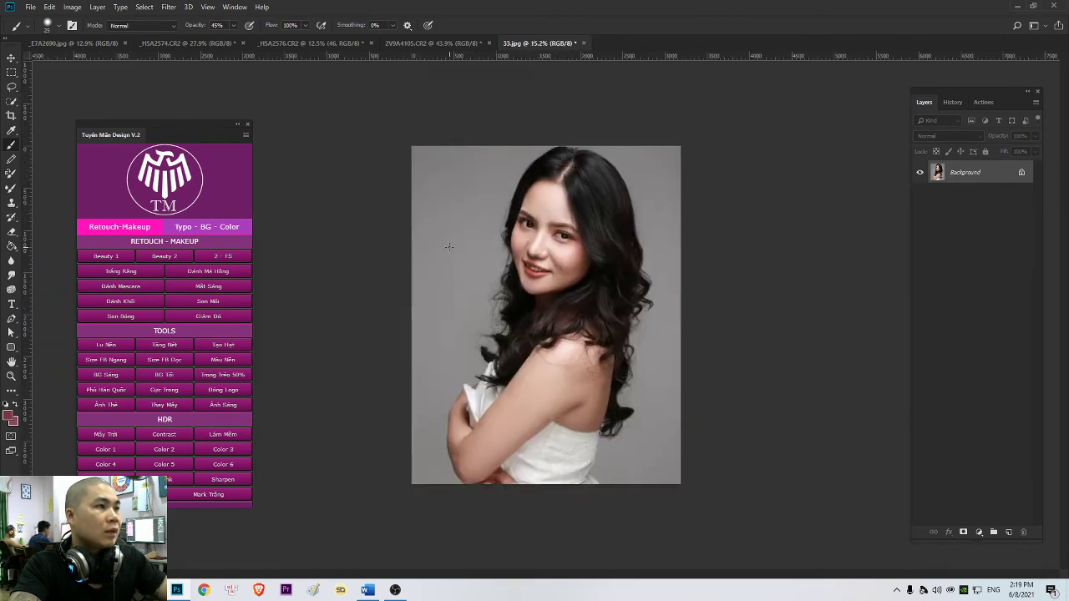
# - Switch to full screen mode with the menu bar and examine the retouched portrait, fitted on screen and at closer range
pyautogui.press('f')
pyautogui.scroll(2, 508, 248)
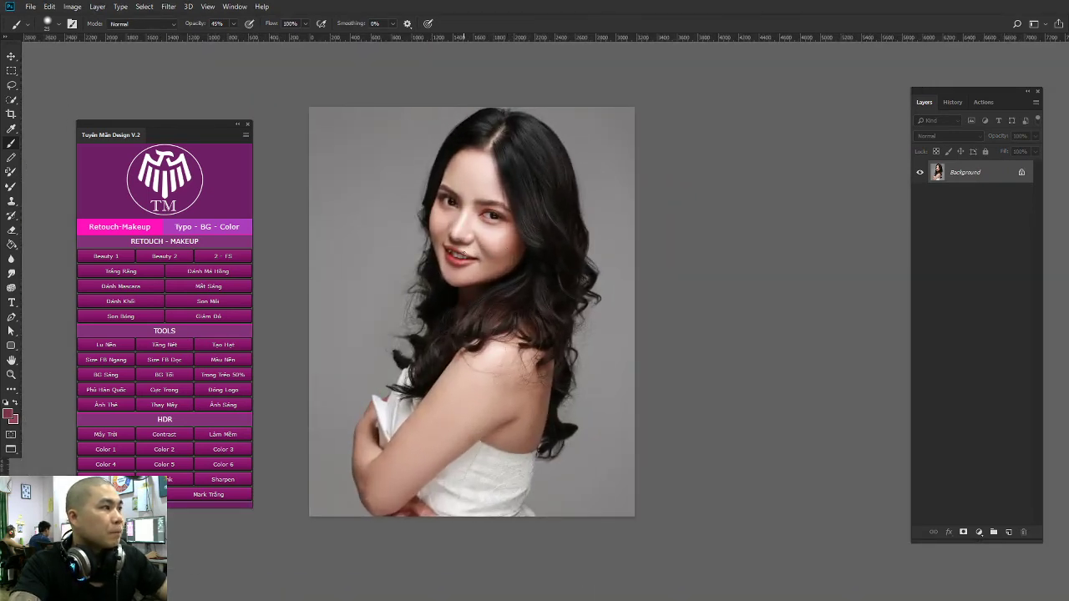
pyautogui.moveTo(499, 240); pyautogui.dragTo(525, 263)
pyautogui.rightClick(520, 258)
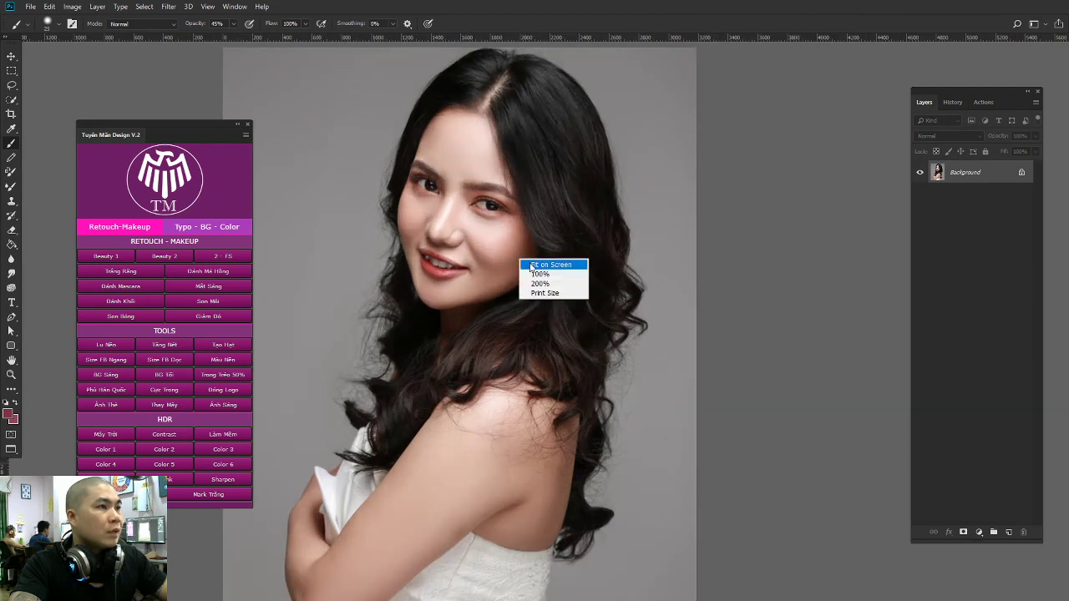
pyautogui.click(530, 264)
pyautogui.scroll(-1, 534, 265)
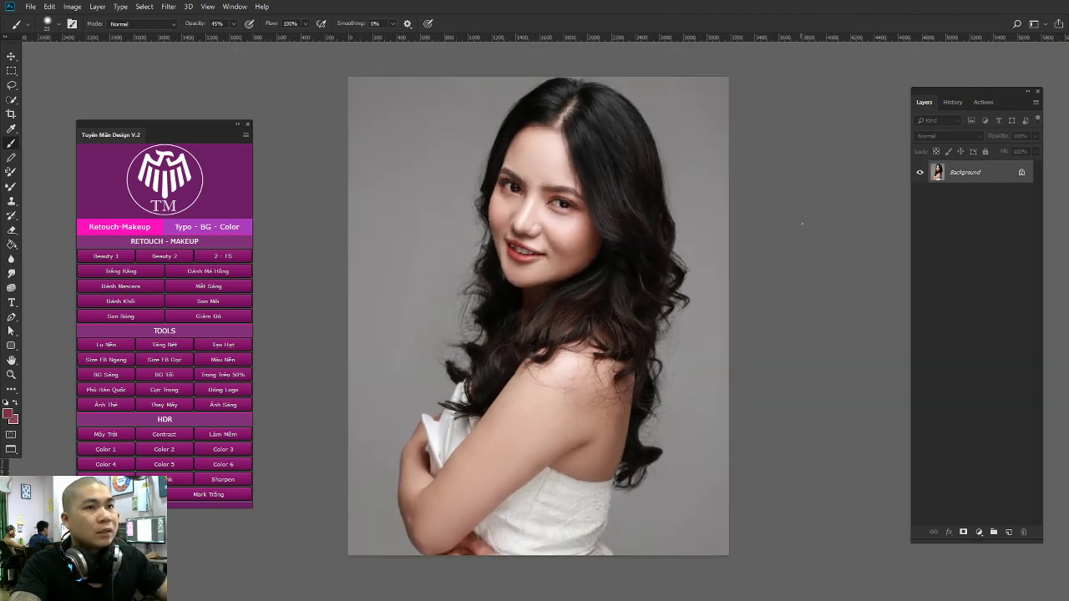
pyautogui.scroll(2, 612, 237)
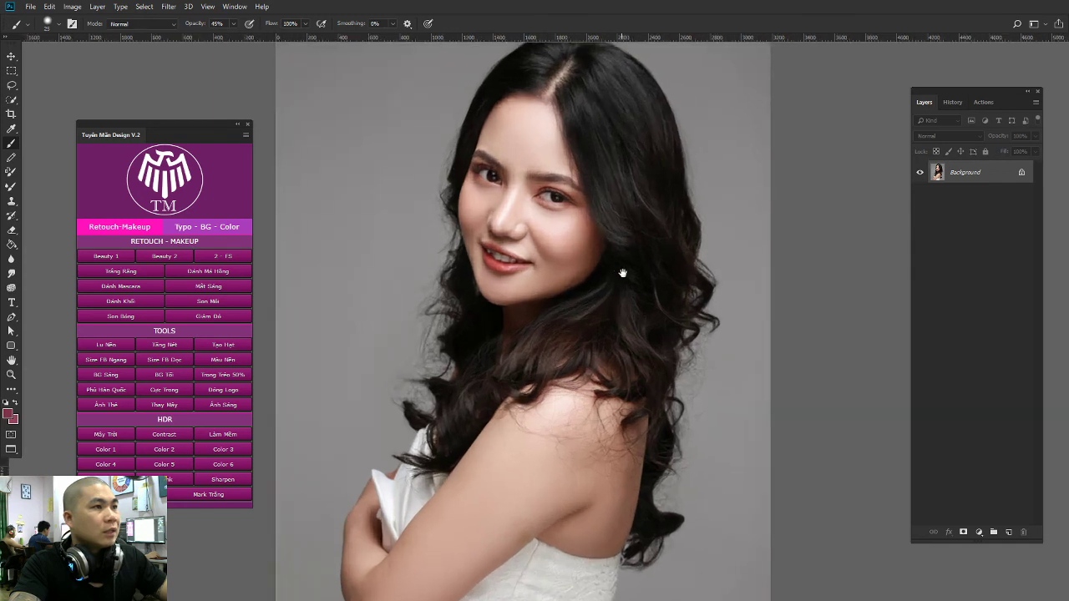
pyautogui.scroll(-1, 554, 245)
pyautogui.scroll(-3, 574, 250)
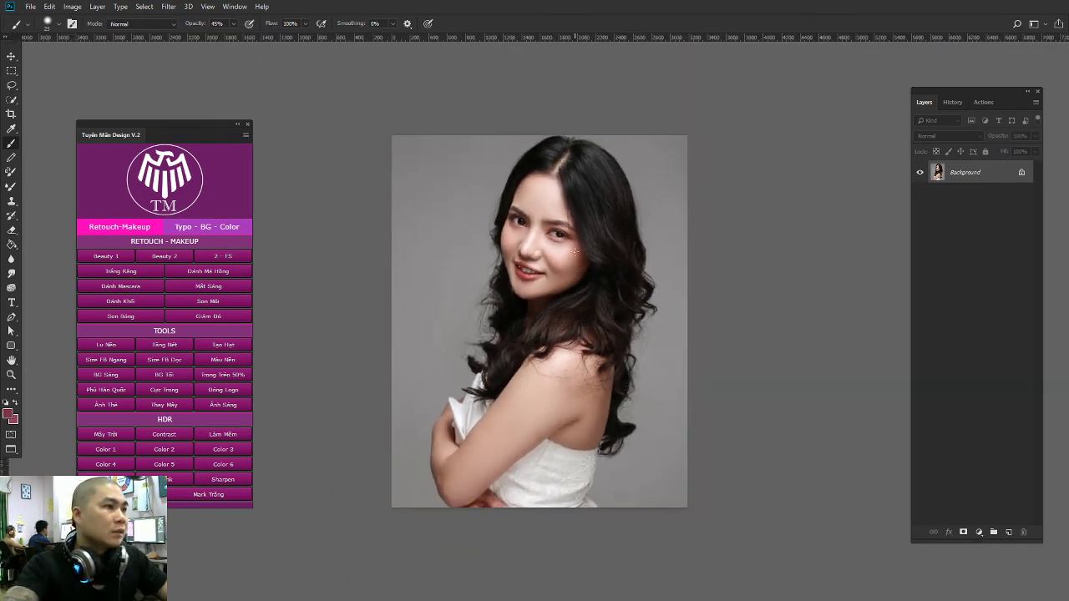